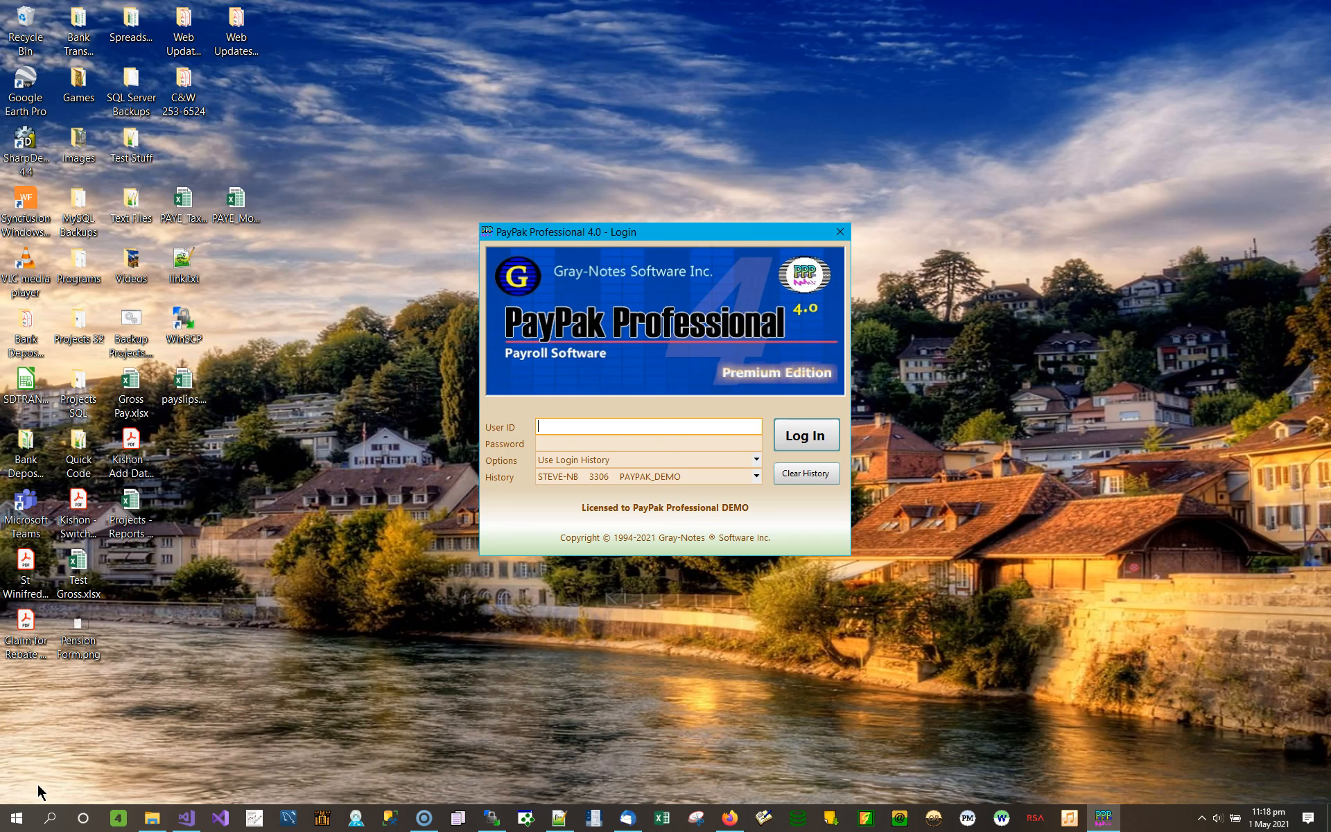
# - Log in to the PayPak DEMO company with the user ID and its password
pyautogui.write('sa')
pyautogui.press('Tab')
pyautogui.write('demo')
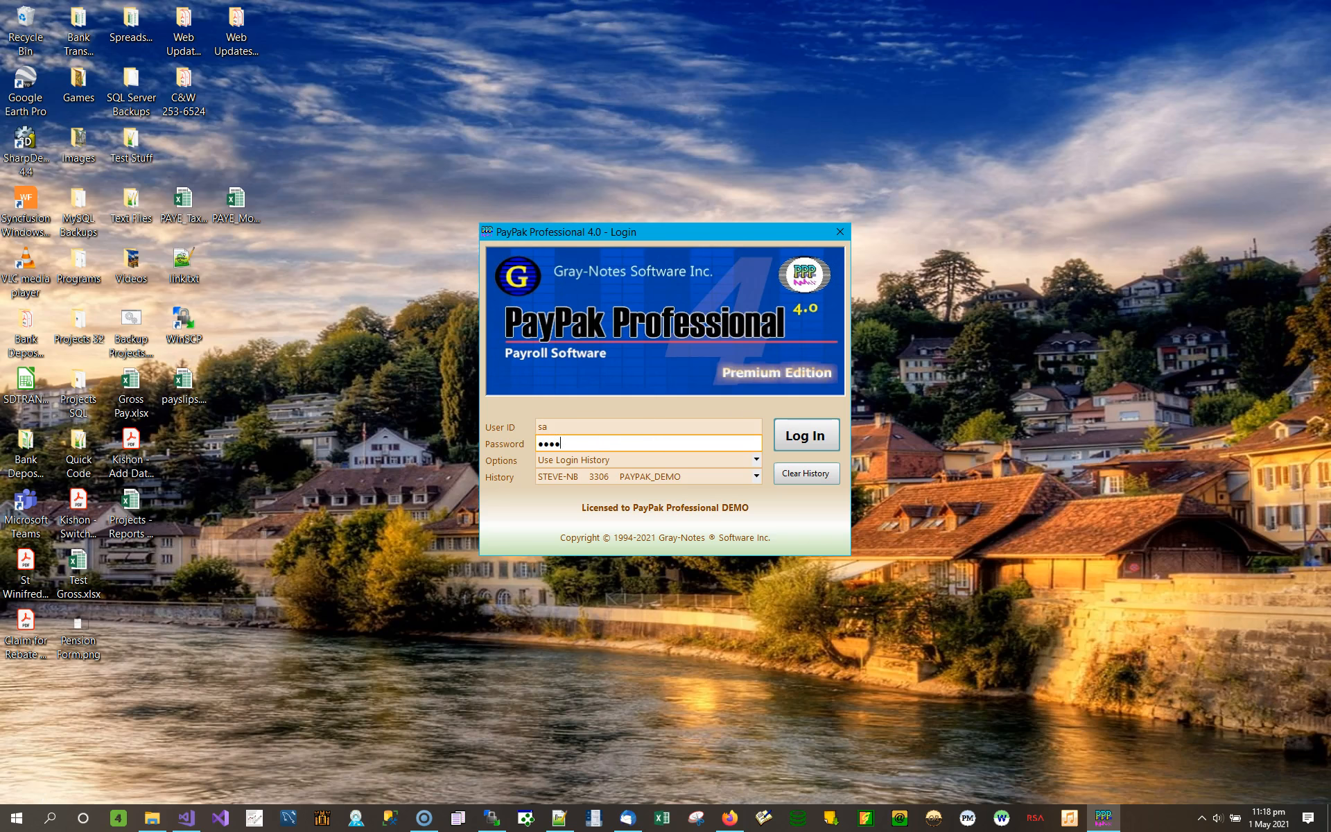
pyautogui.click(805, 435)
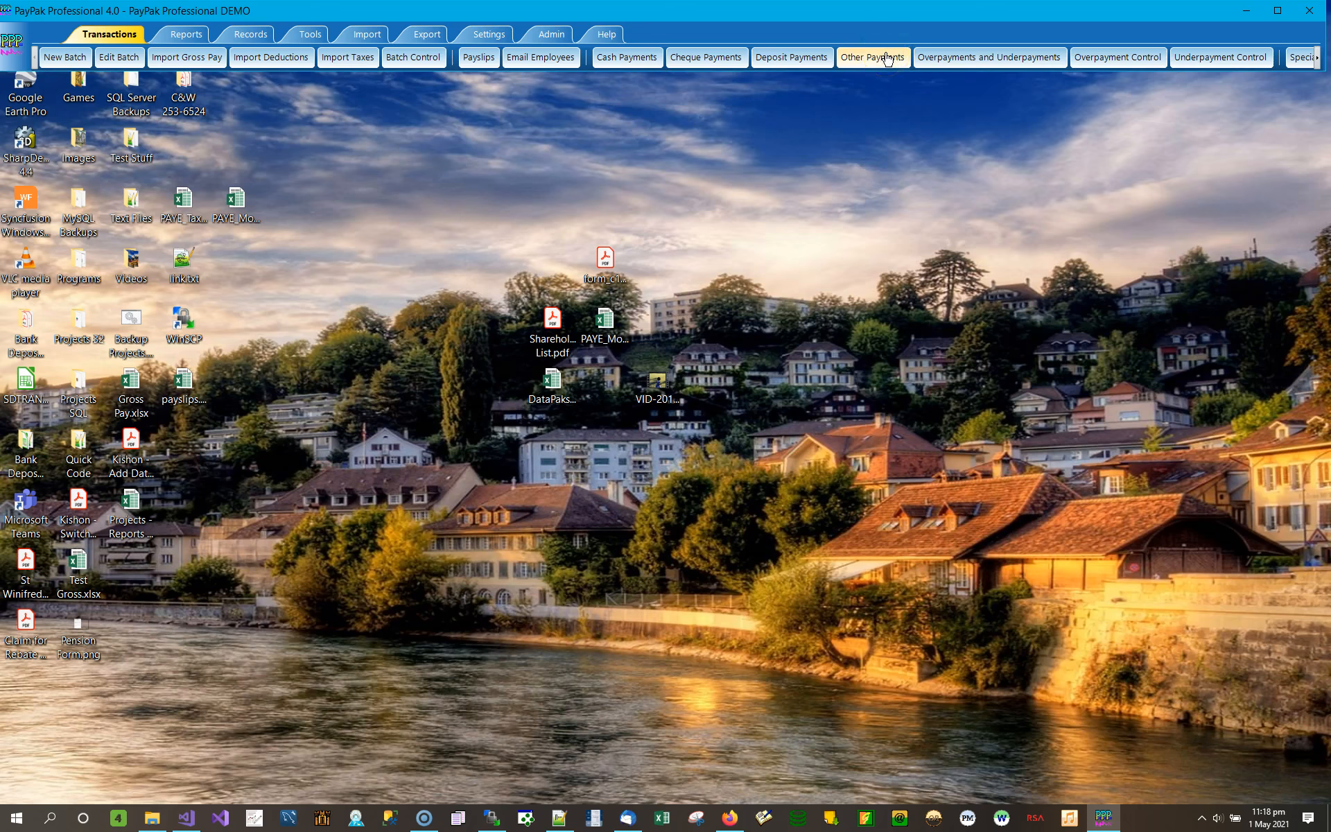
# - Open Cheque Payments for 2020 and check the available cheque styles without changing the current one
pyautogui.click(714, 60)
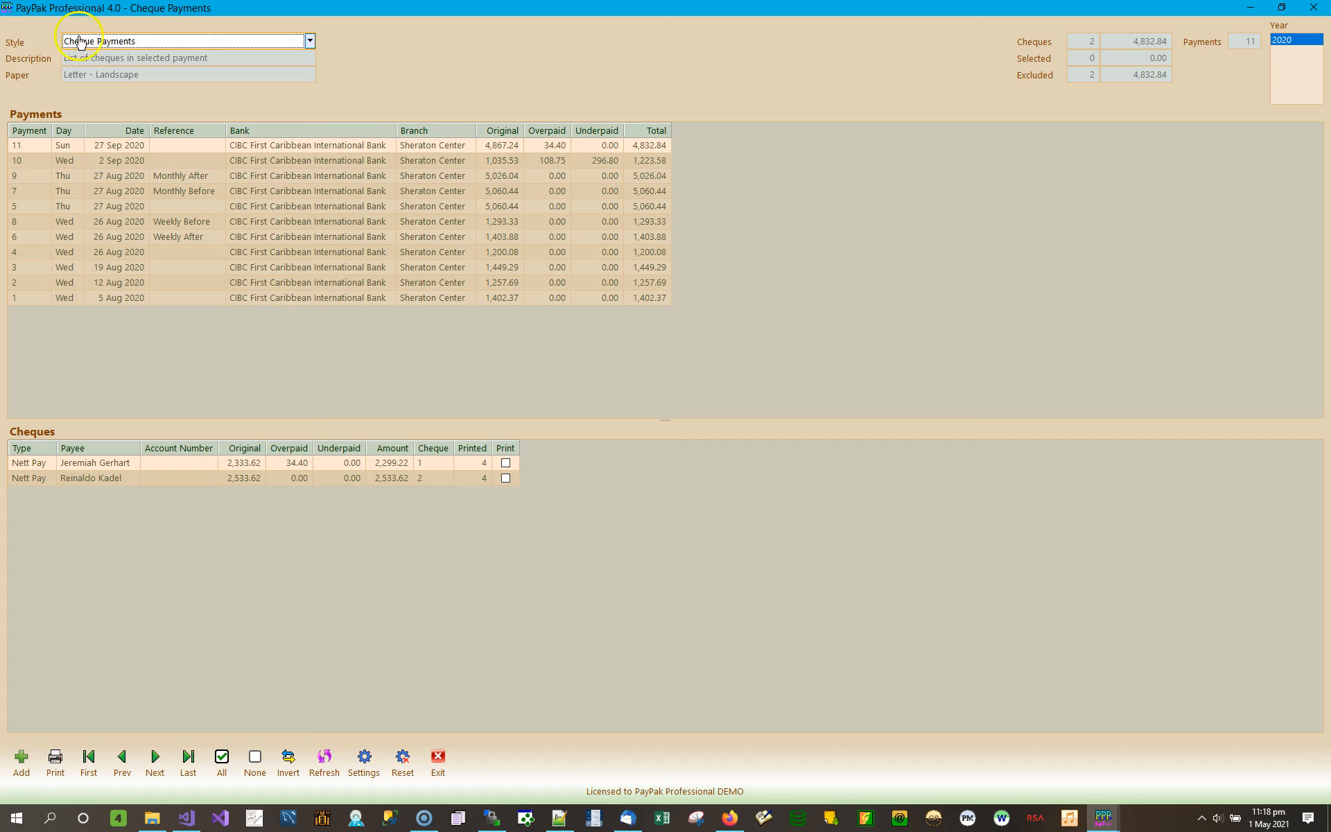
pyautogui.click(310, 42)
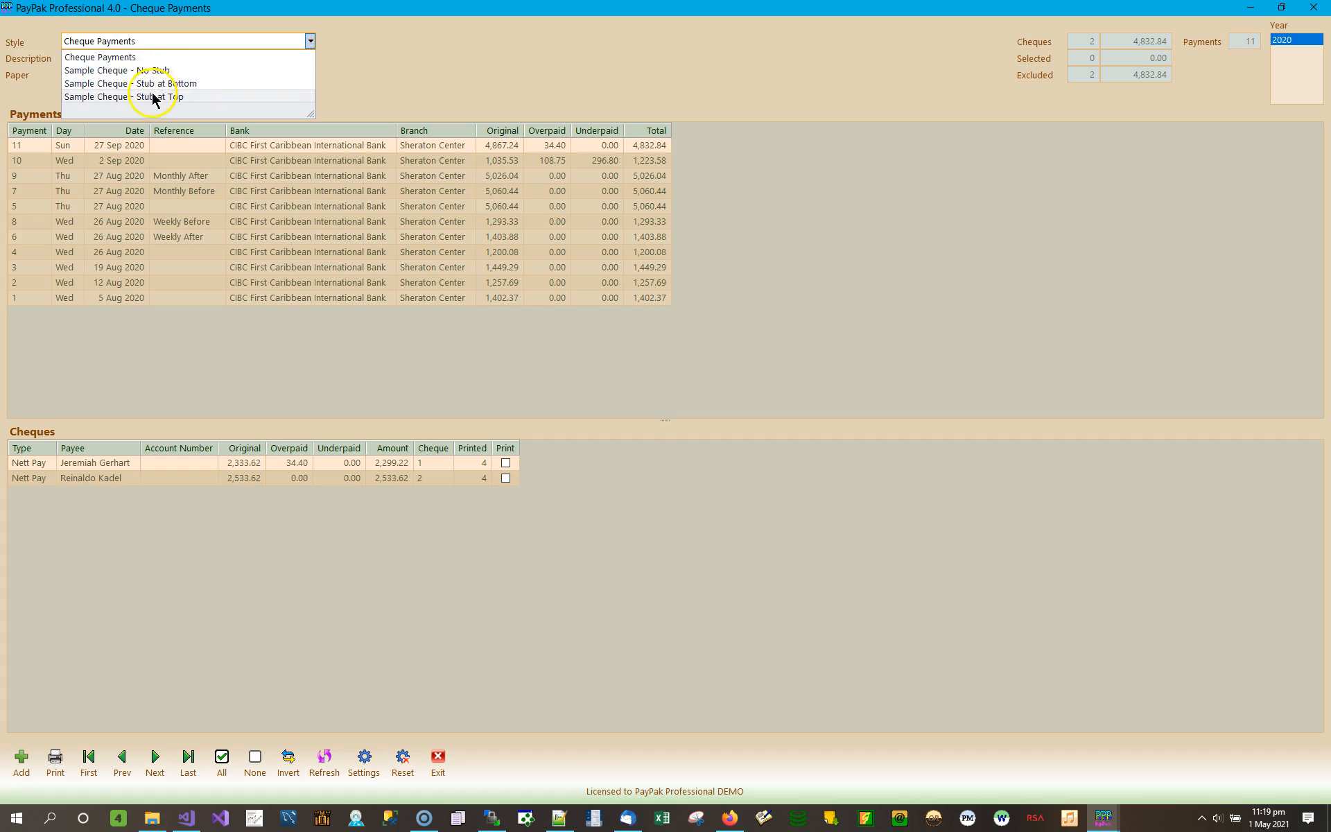
pyautogui.click(582, 90)
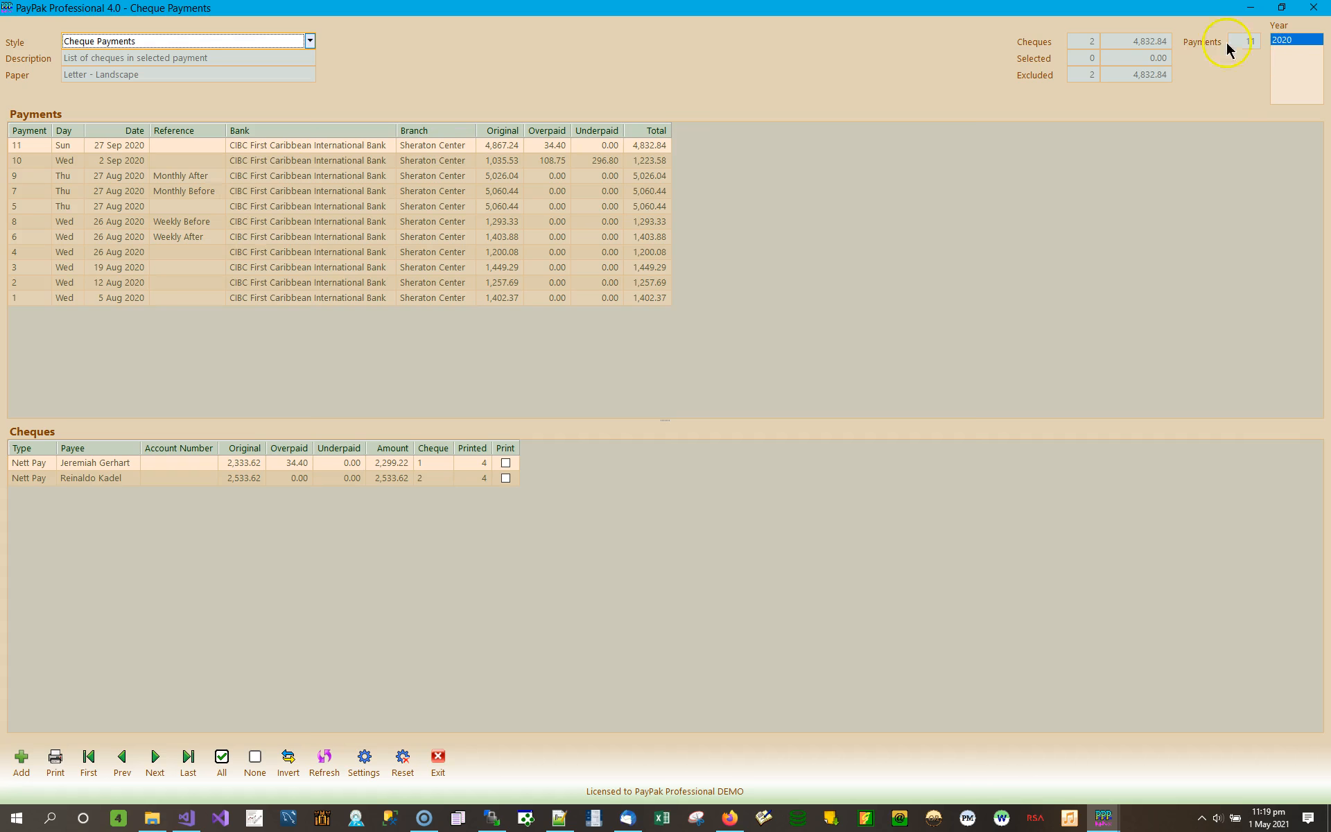
# - Step through the payments list to the 26 Aug 2020 payment 8 to show its cheques
pyautogui.click(278, 146)
pyautogui.click(277, 163)
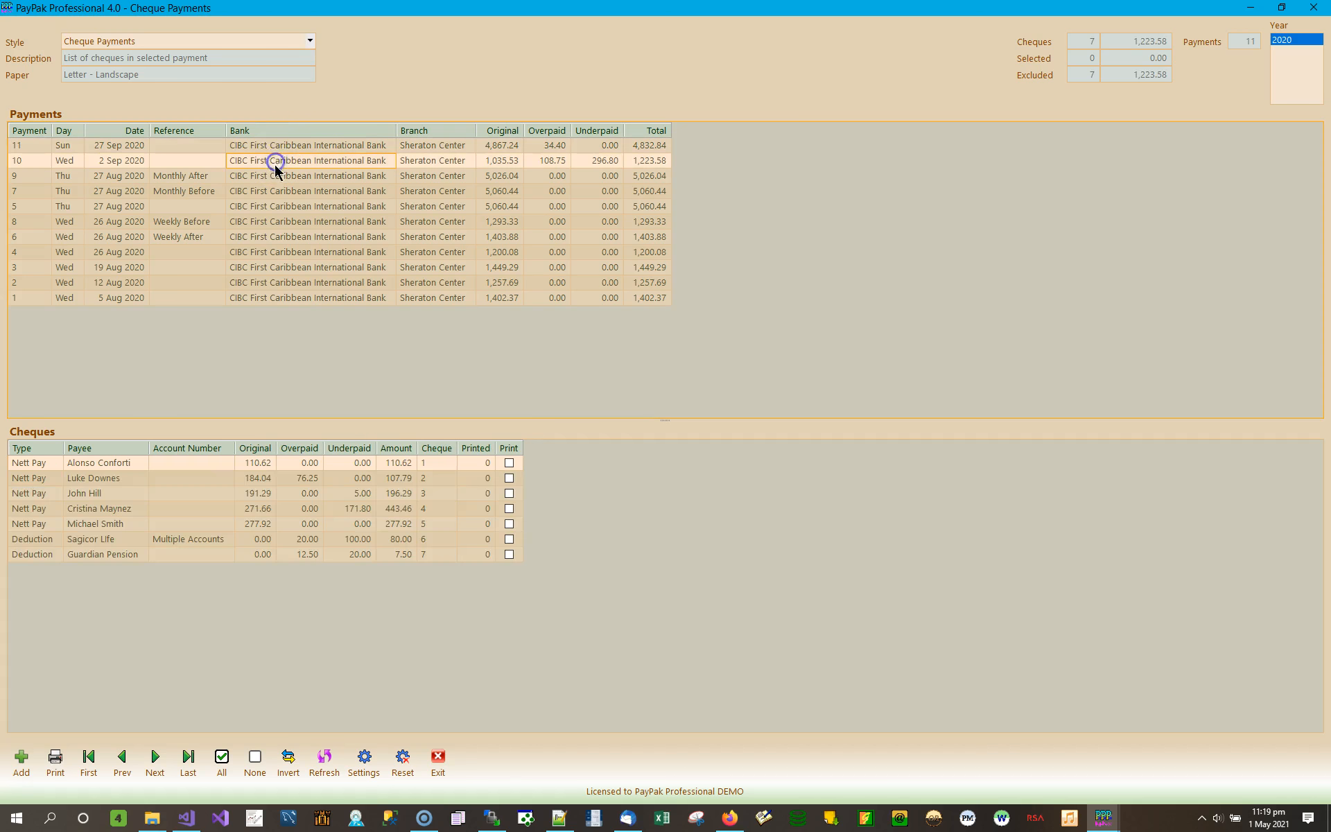
pyautogui.click(278, 177)
pyautogui.click(274, 192)
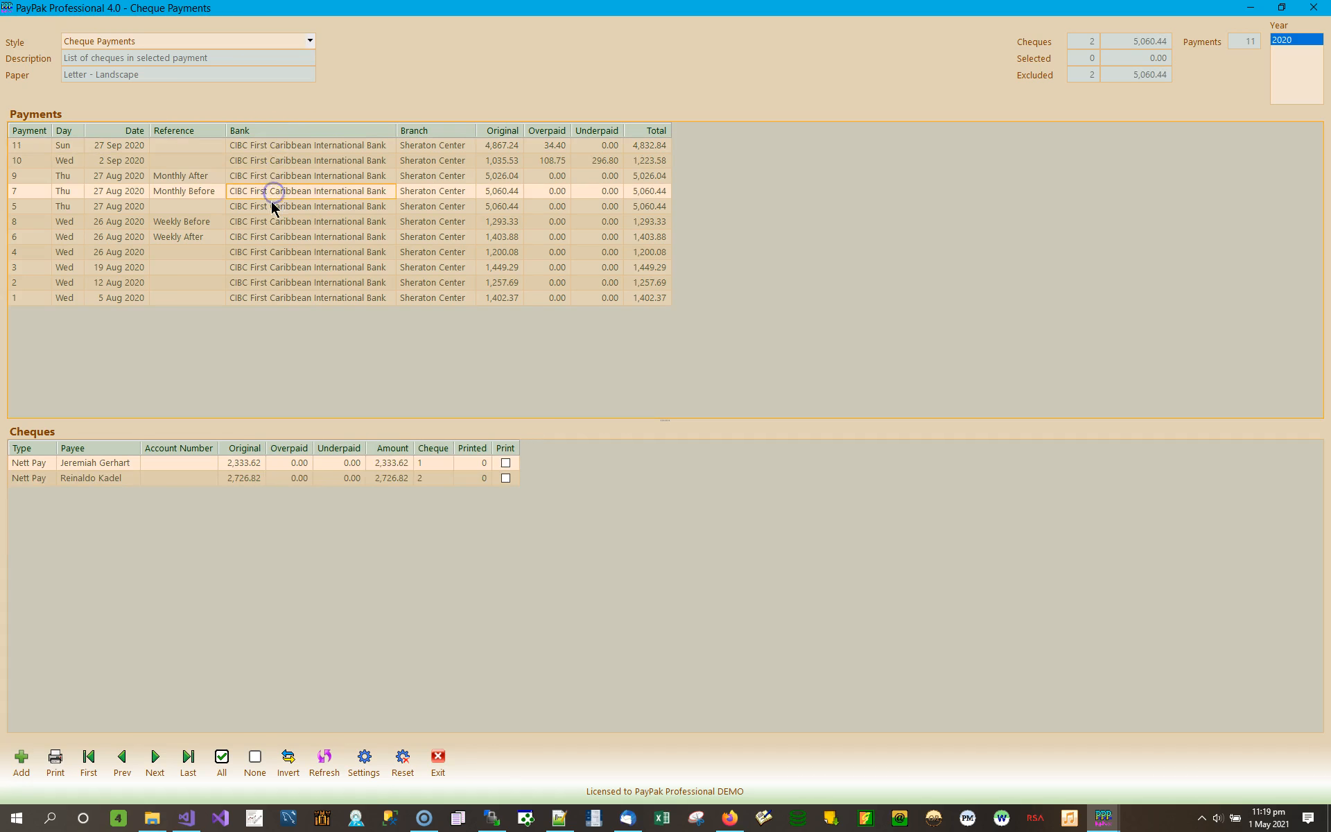
pyautogui.click(273, 206)
pyautogui.click(276, 221)
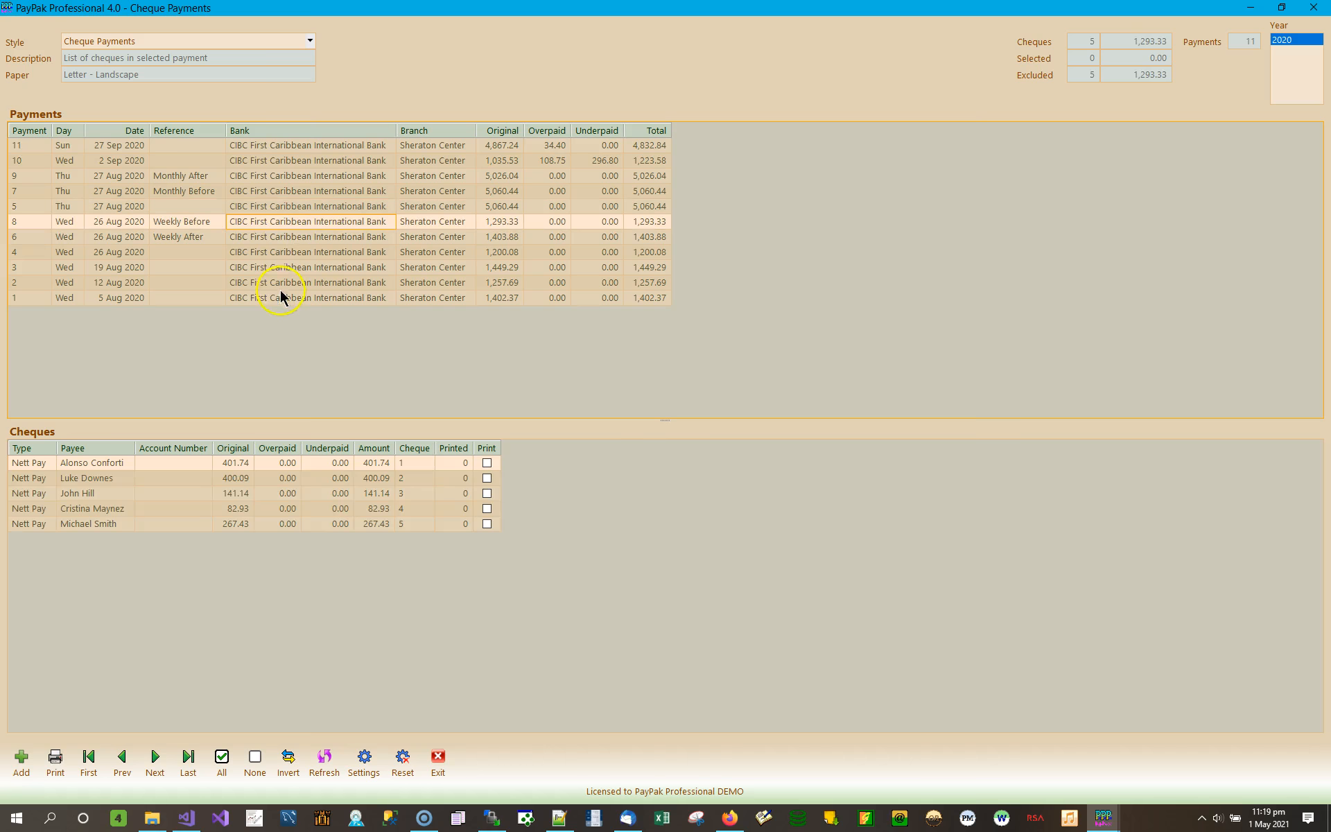
pyautogui.click(253, 468)
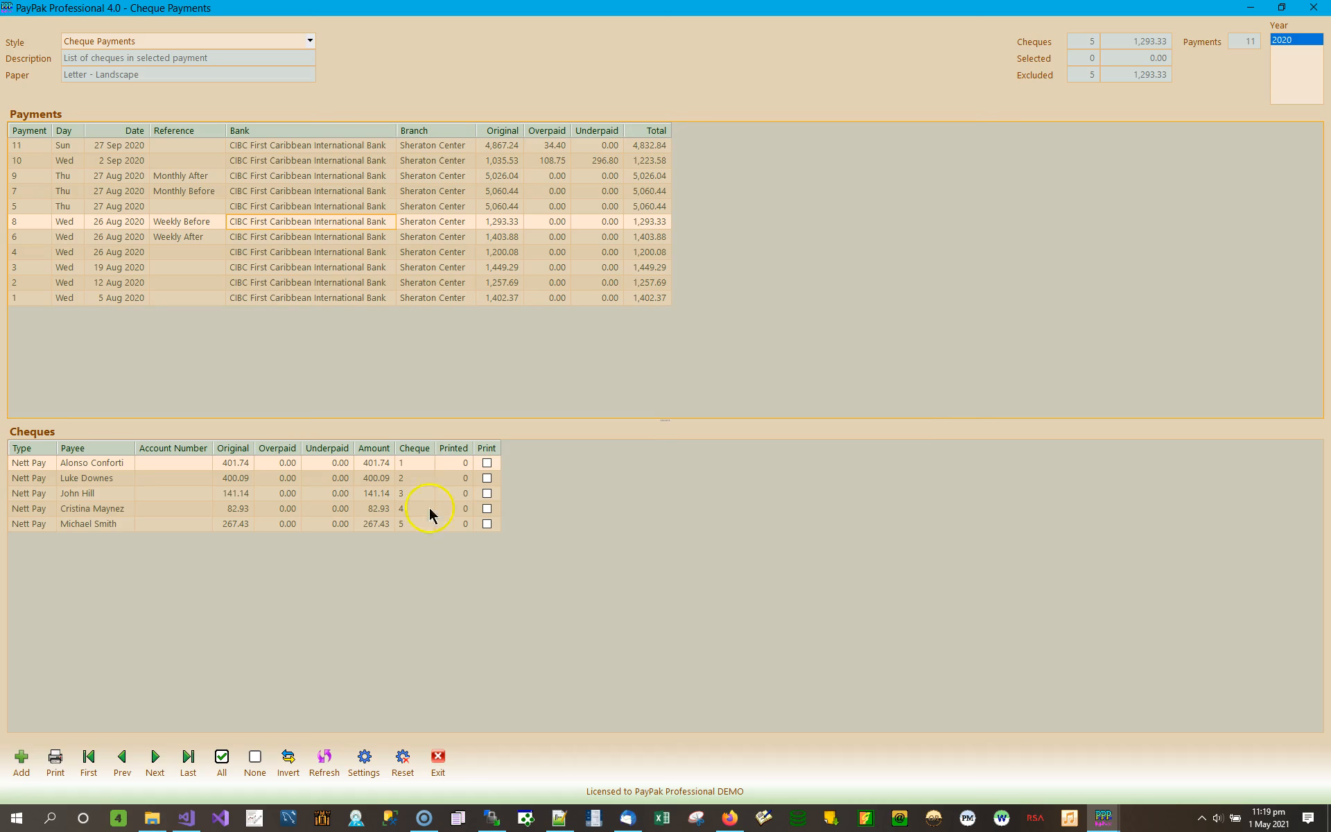
# - Tick Print on all five cheques, then clear every print mark with None
pyautogui.click(487, 463)
pyautogui.click(487, 478)
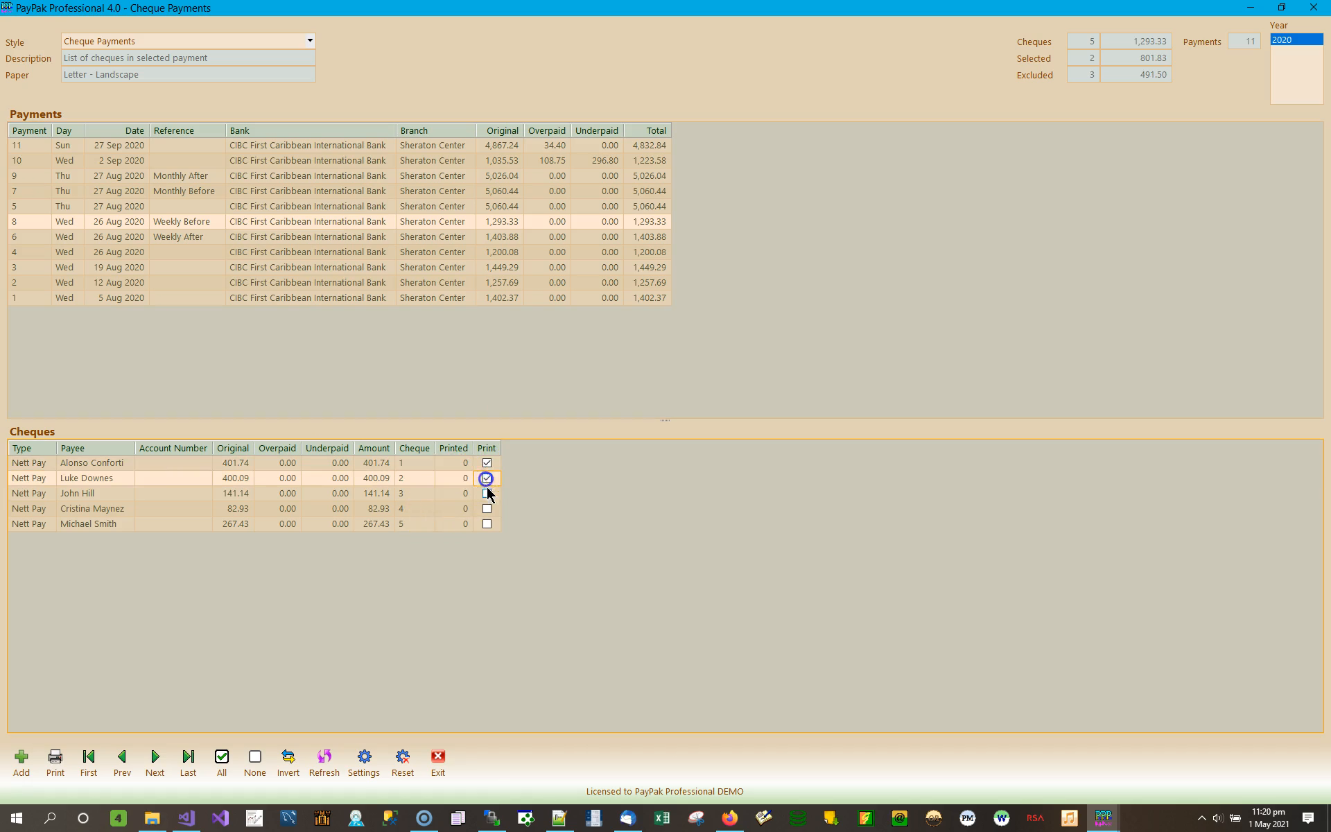
pyautogui.click(486, 492)
pyautogui.click(487, 508)
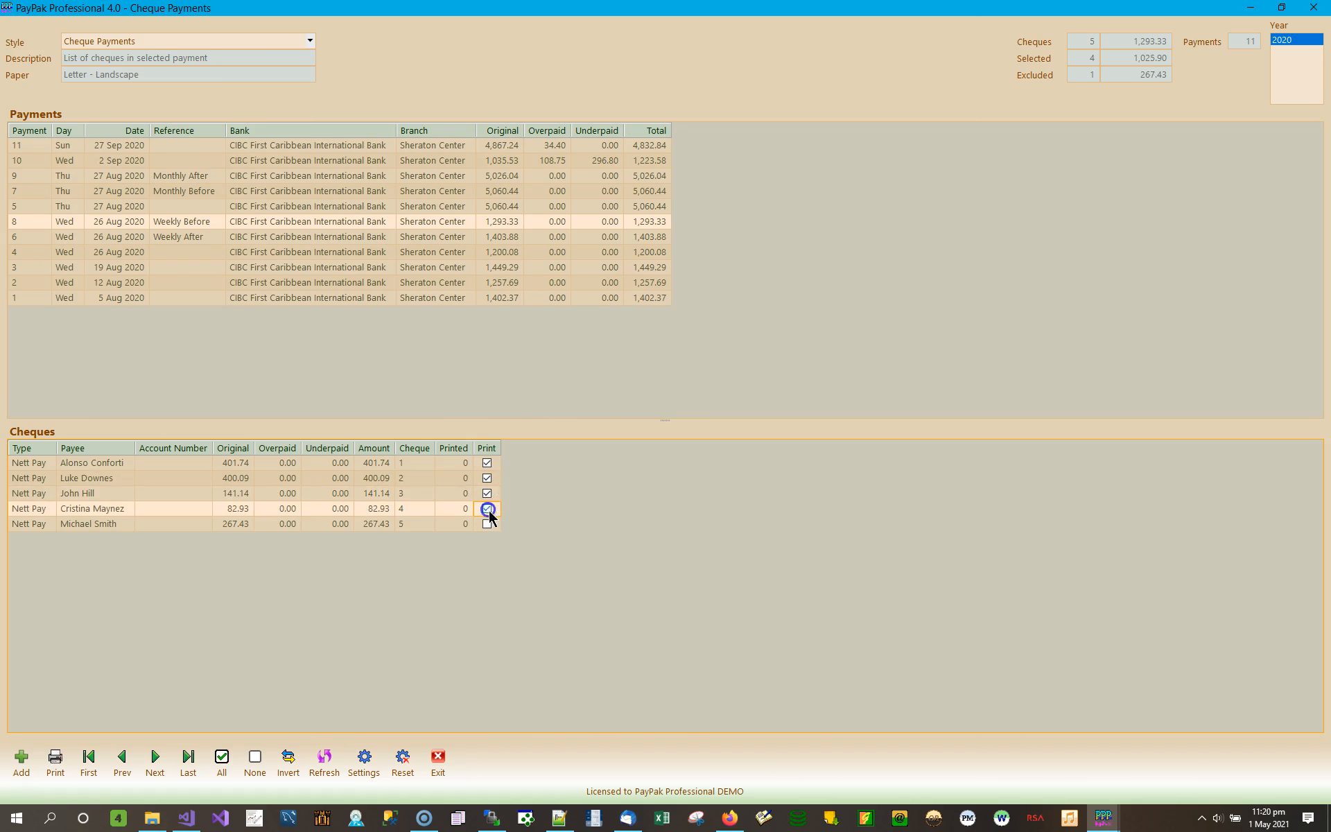
pyautogui.click(487, 524)
pyautogui.click(488, 523)
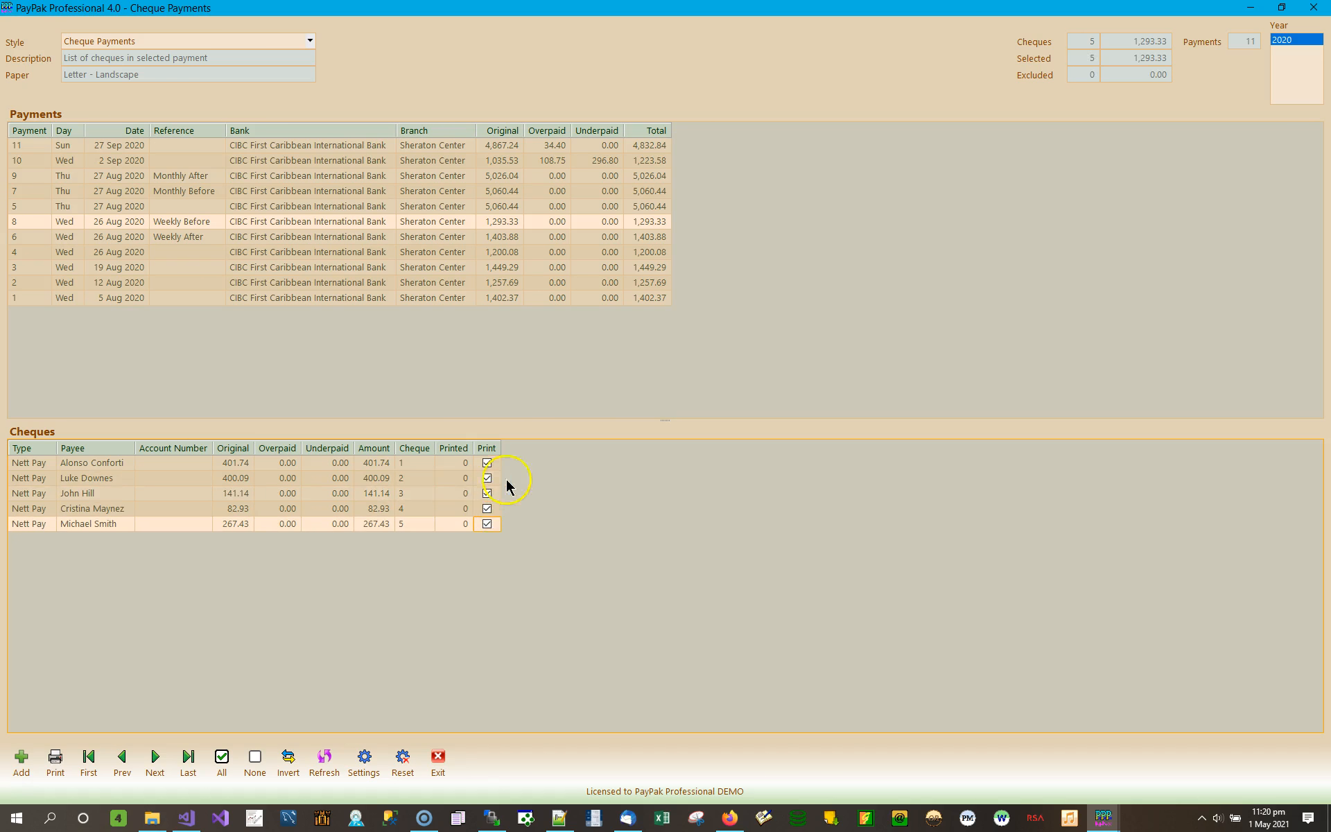
pyautogui.click(253, 759)
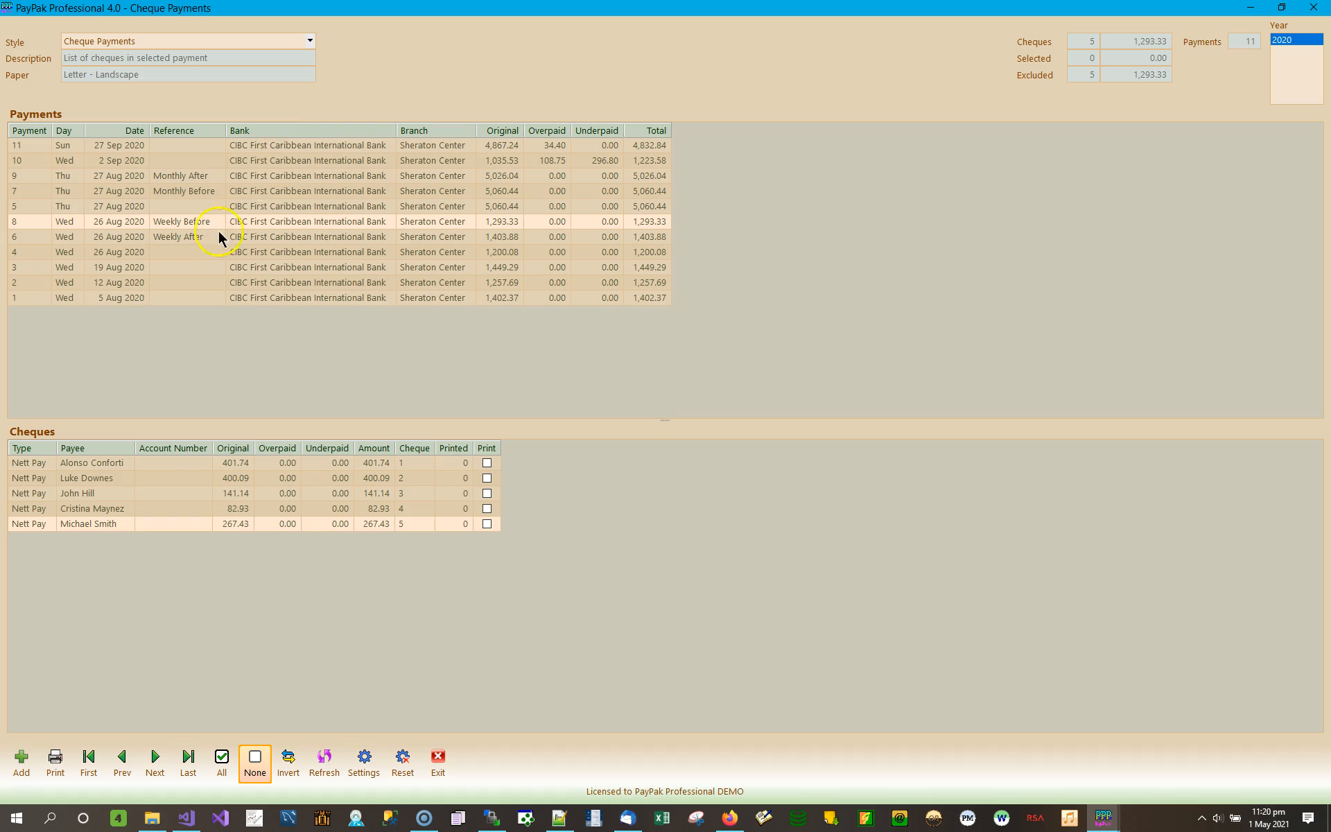
# - Show payment 10's seven 2 Sep 2020 cheques and review the payees, including Sagicor Life and Guardian Pension
pyautogui.click(430, 161)
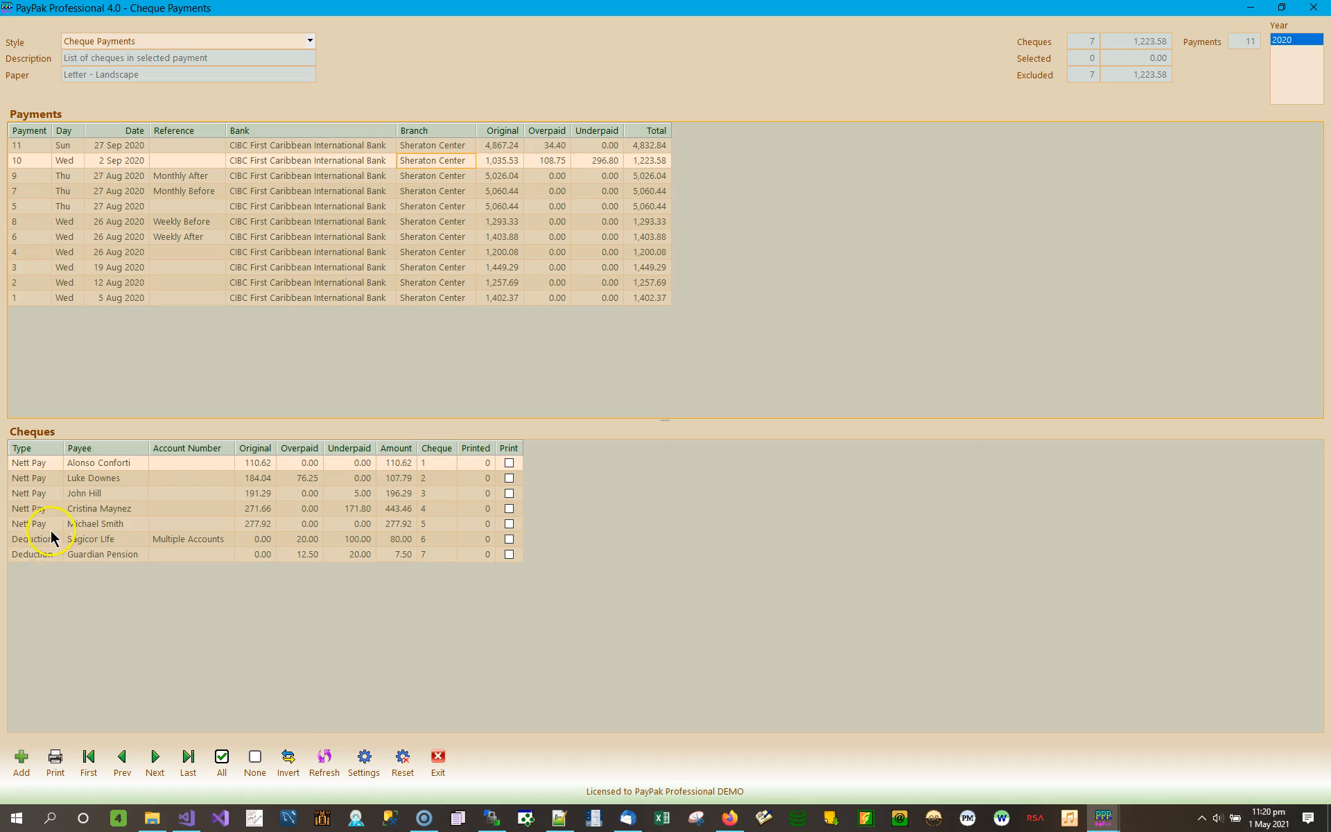
pyautogui.click(119, 462)
pyautogui.click(115, 480)
pyautogui.click(117, 493)
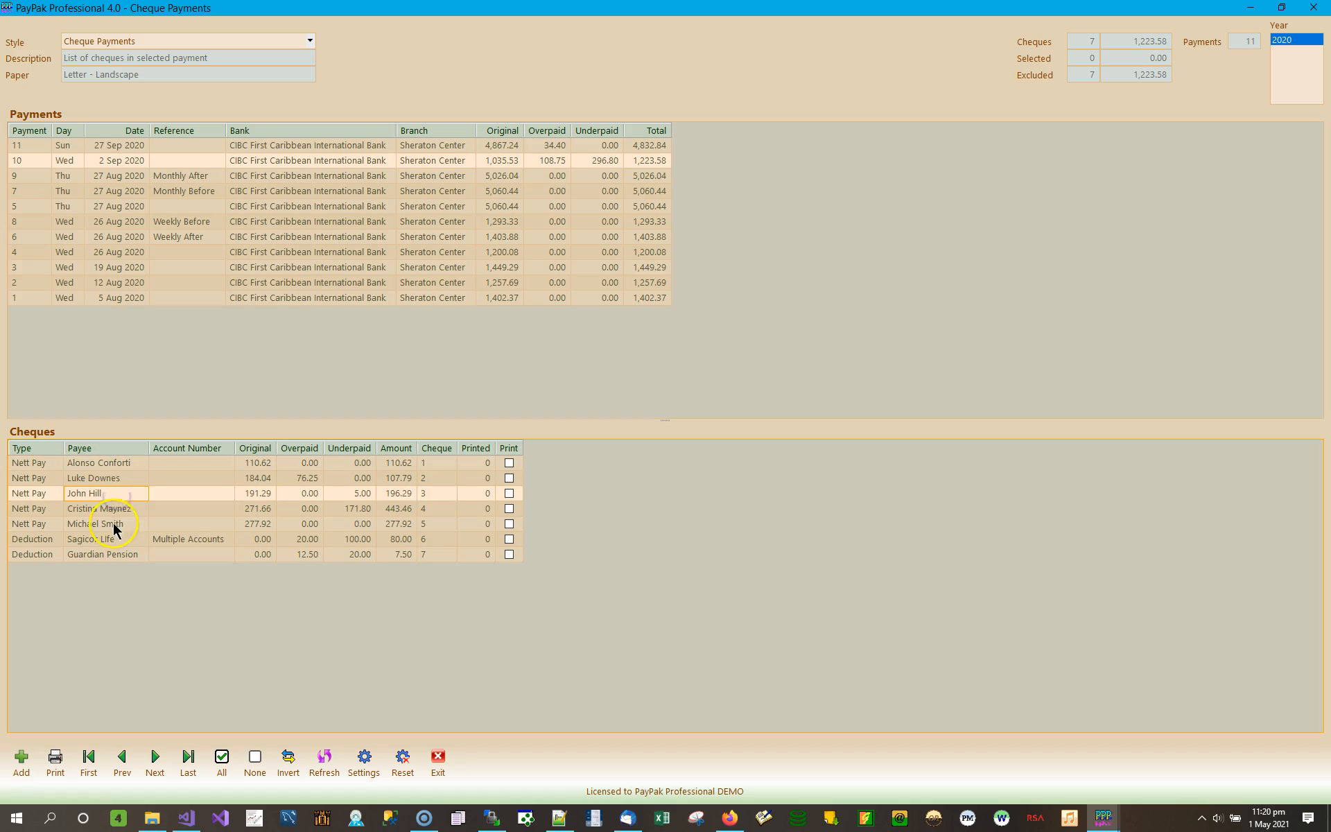
pyautogui.click(122, 509)
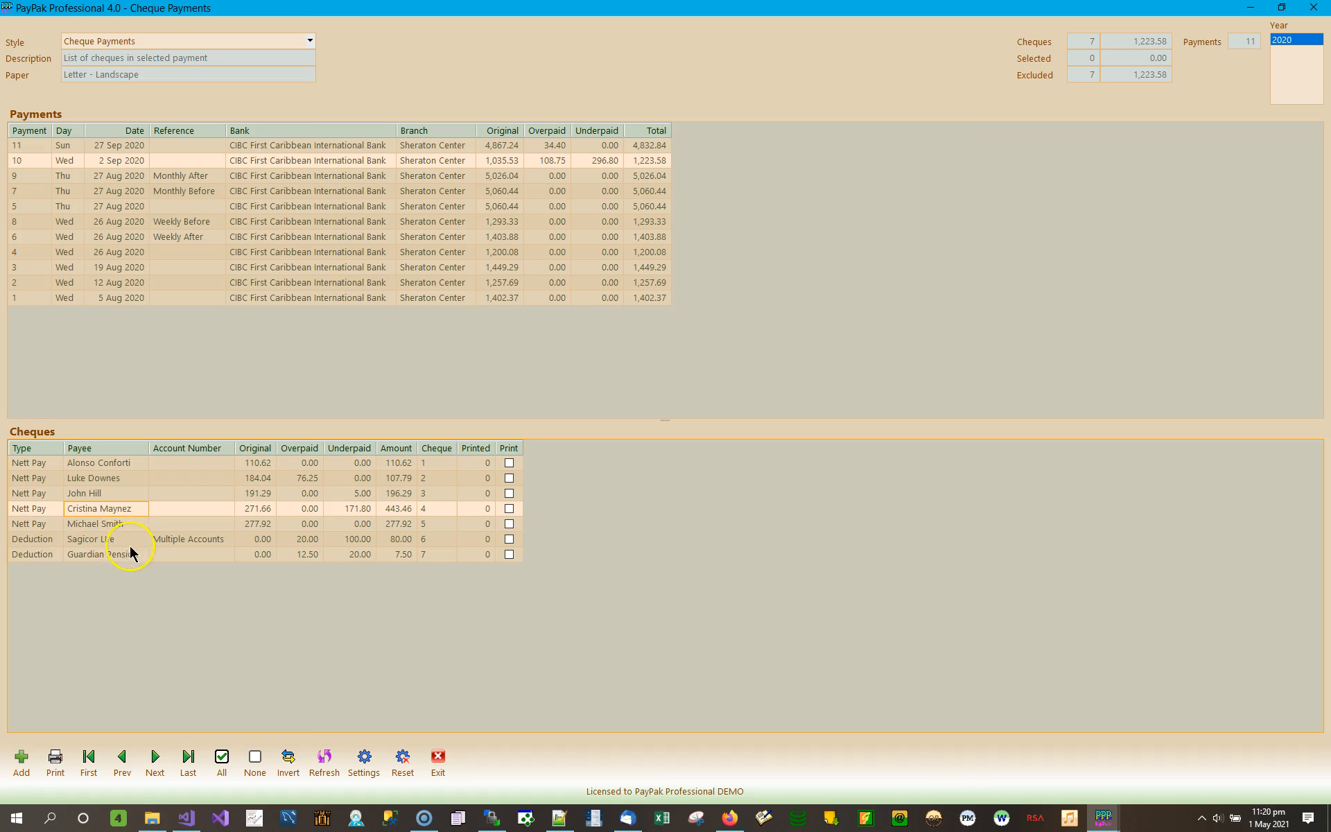
pyautogui.click(111, 540)
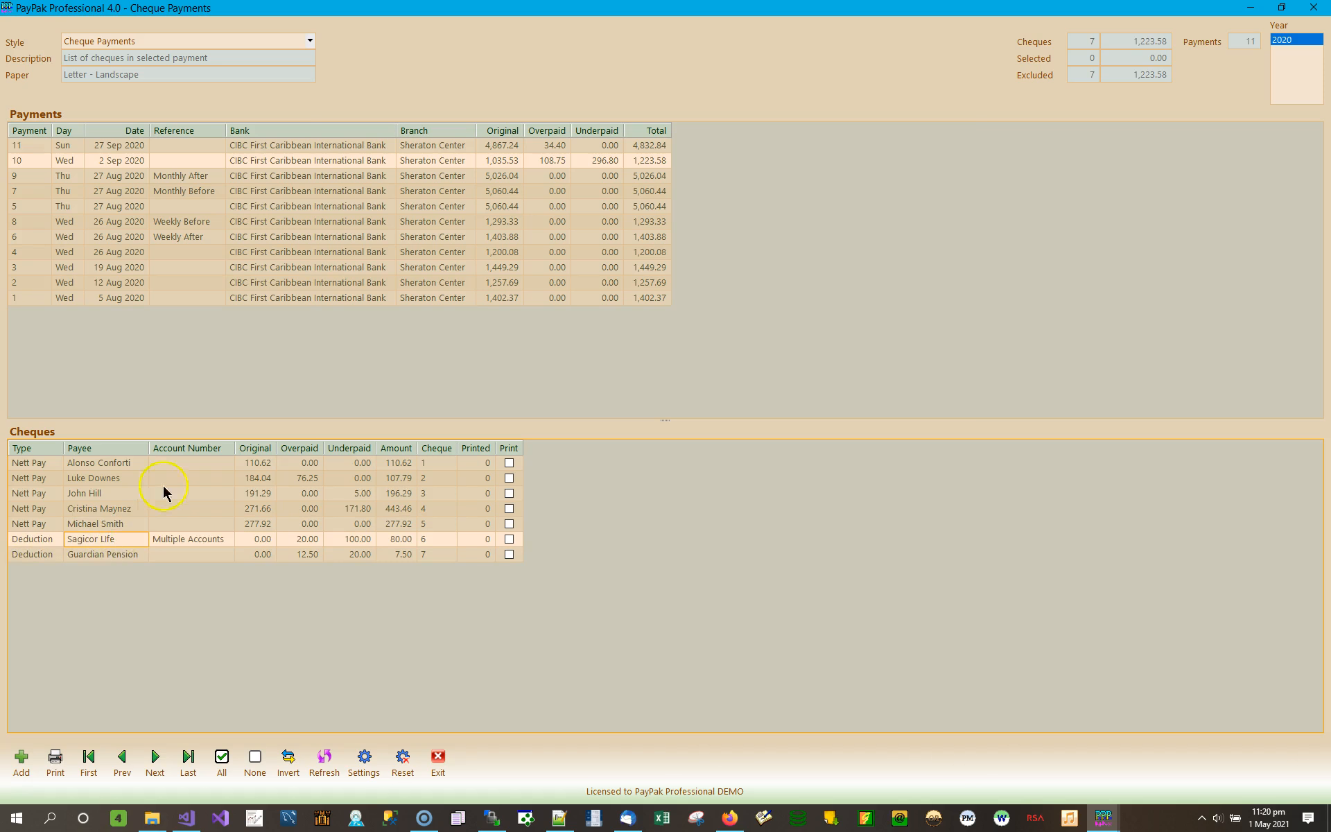
pyautogui.click(132, 554)
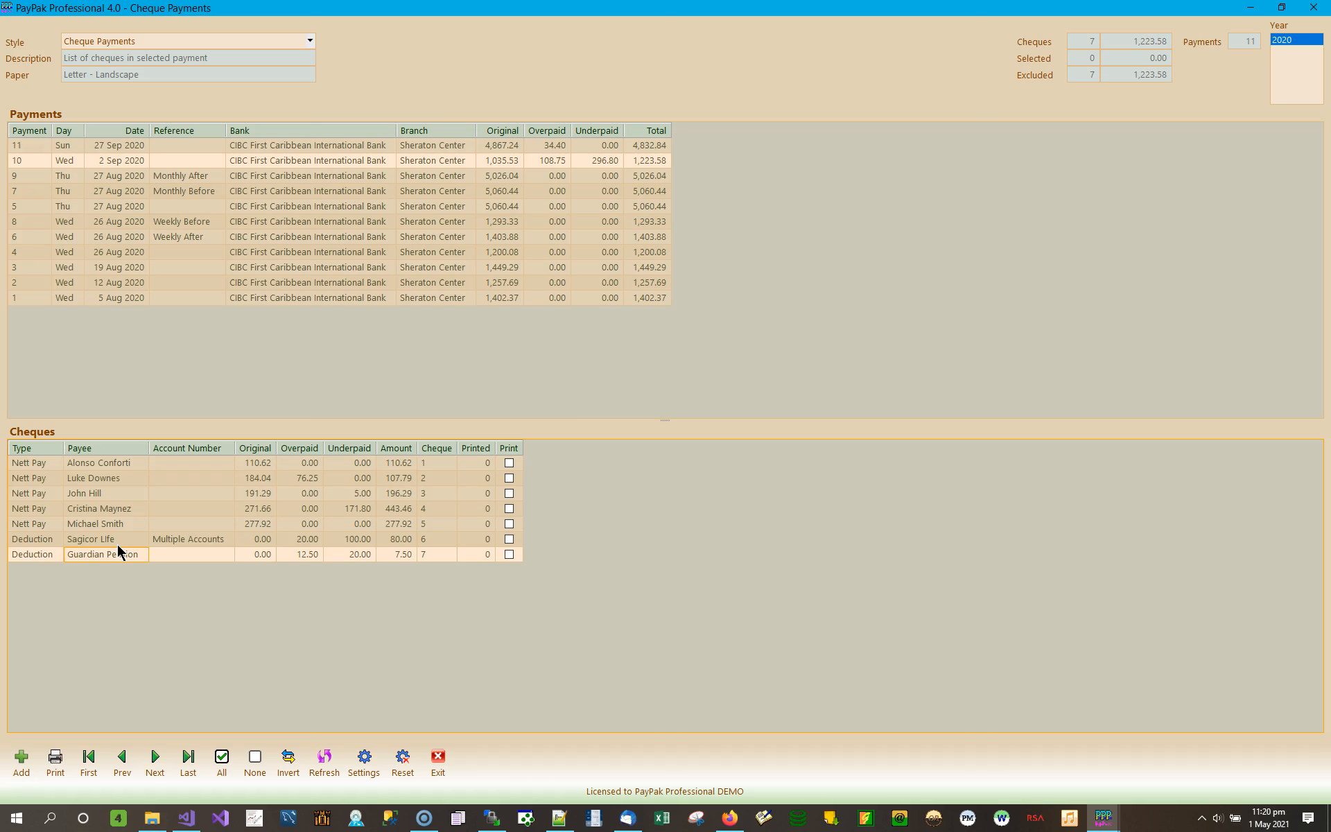
pyautogui.click(184, 539)
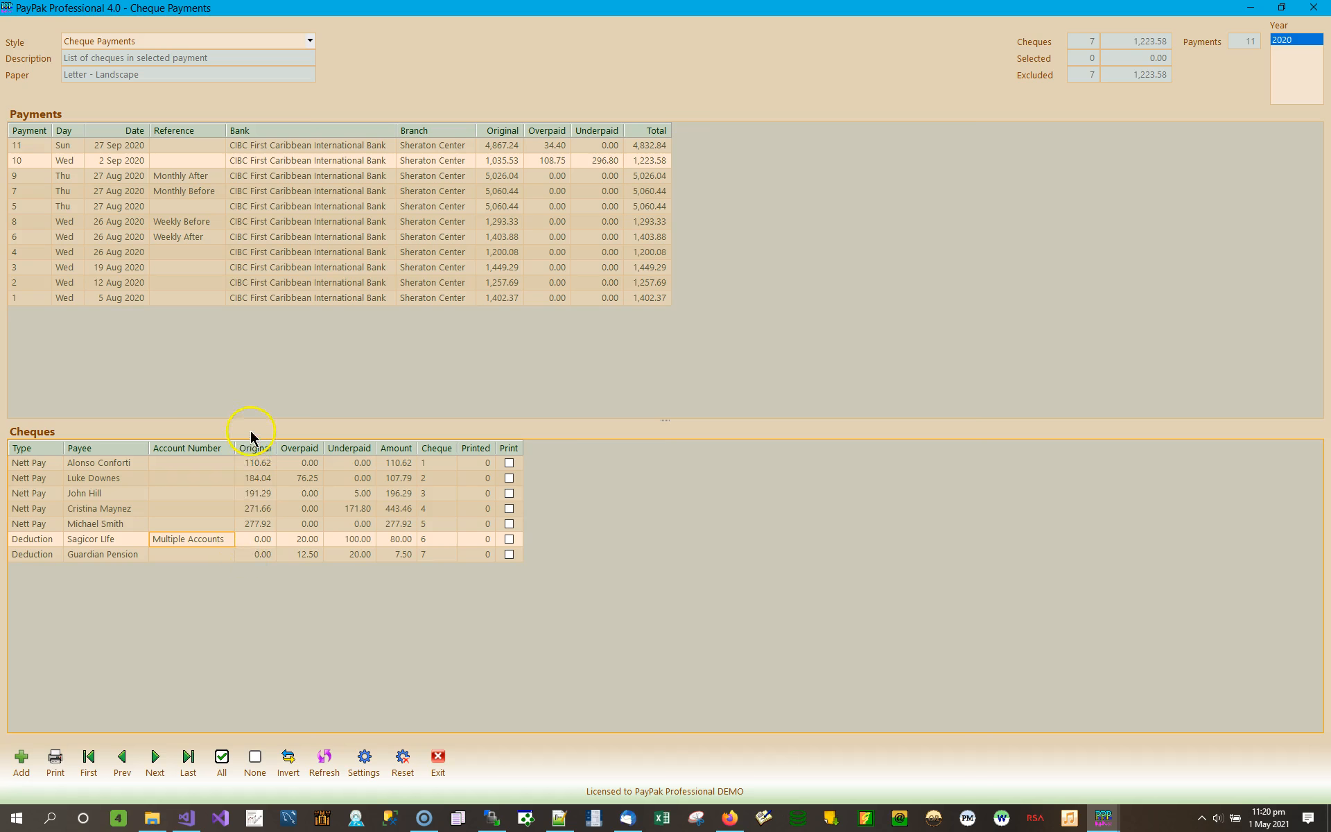
# - Review the first two cheques' amounts: 110.62, and 107.79 from 184.04 less 76.25 overpaid
pyautogui.click(355, 462)
pyautogui.click(399, 463)
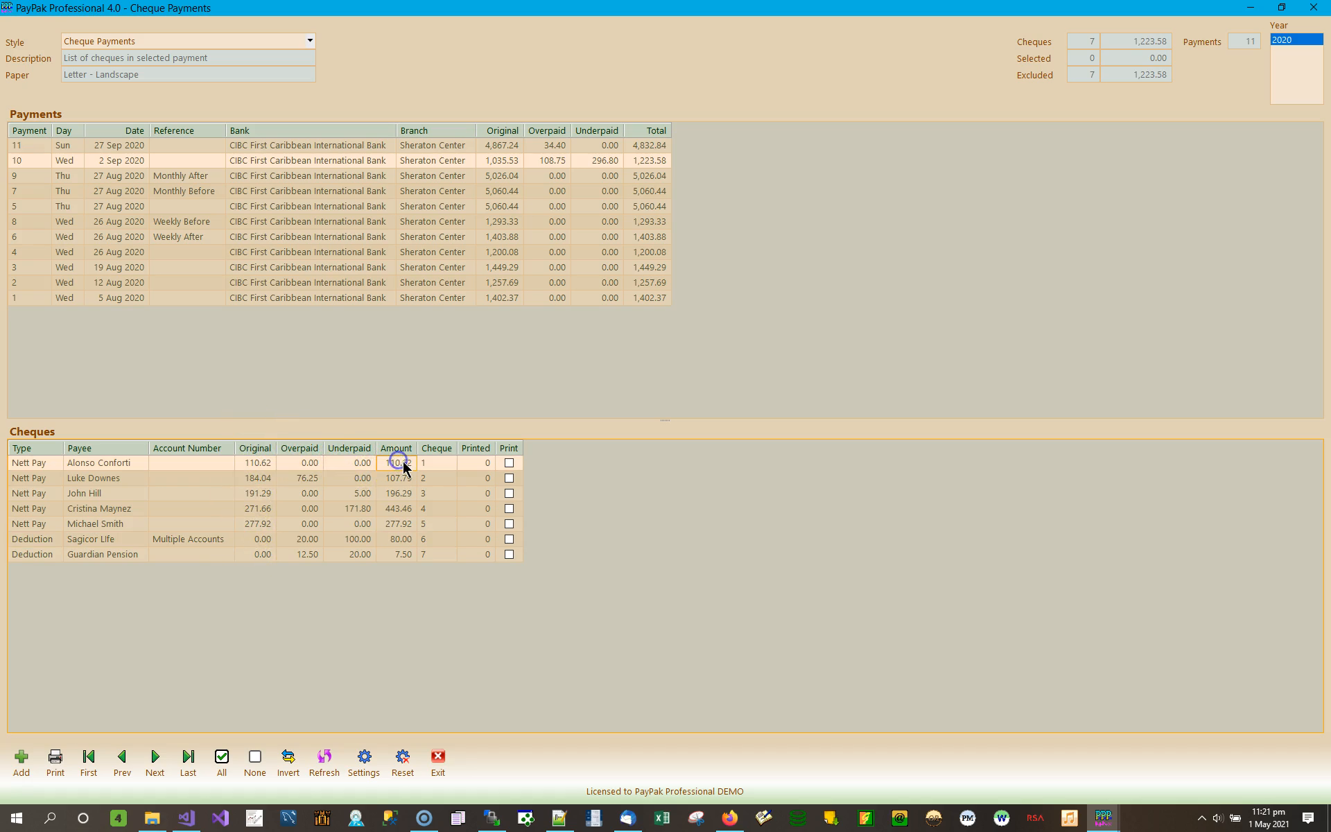
pyautogui.click(393, 477)
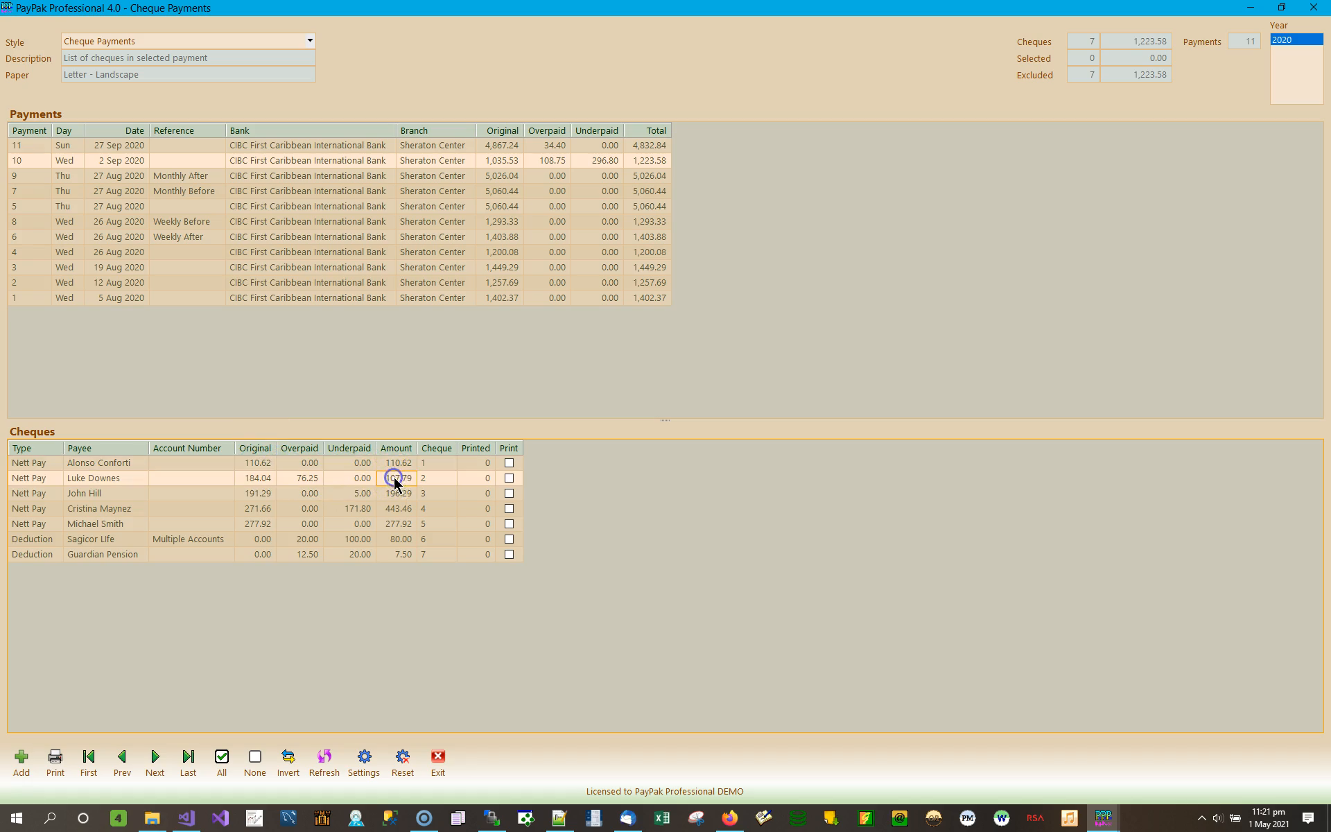
pyautogui.click(256, 479)
pyautogui.click(308, 479)
pyautogui.click(361, 477)
# - Check the cheque numbers of all seven cheques, ending with the Guardian Pension cheque
pyautogui.click(442, 479)
pyautogui.click(447, 462)
pyautogui.click(443, 477)
pyautogui.click(441, 510)
pyautogui.click(441, 524)
pyautogui.click(435, 539)
pyautogui.click(435, 555)
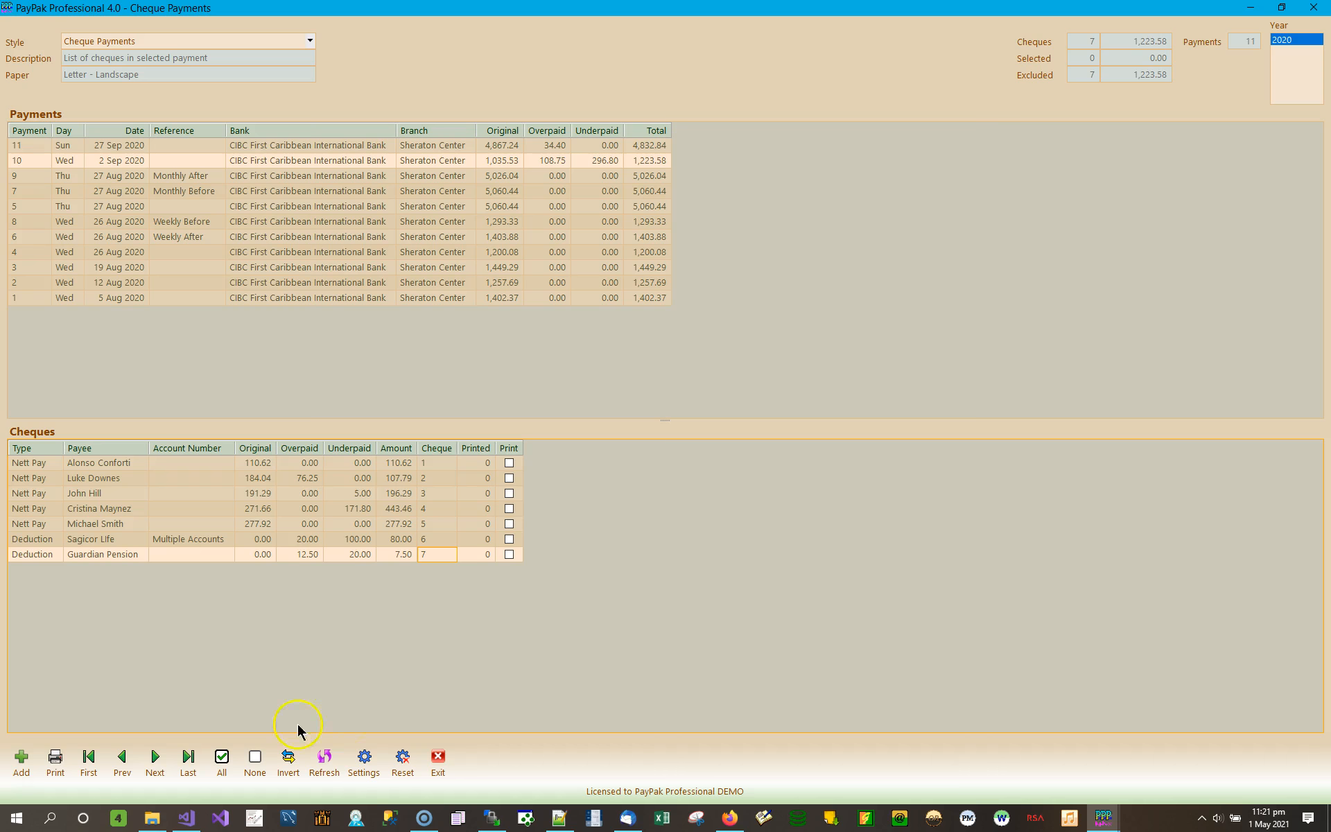
# - Mark all seven payment 10 cheques for printing and preview their cheque list report
pyautogui.click(226, 763)
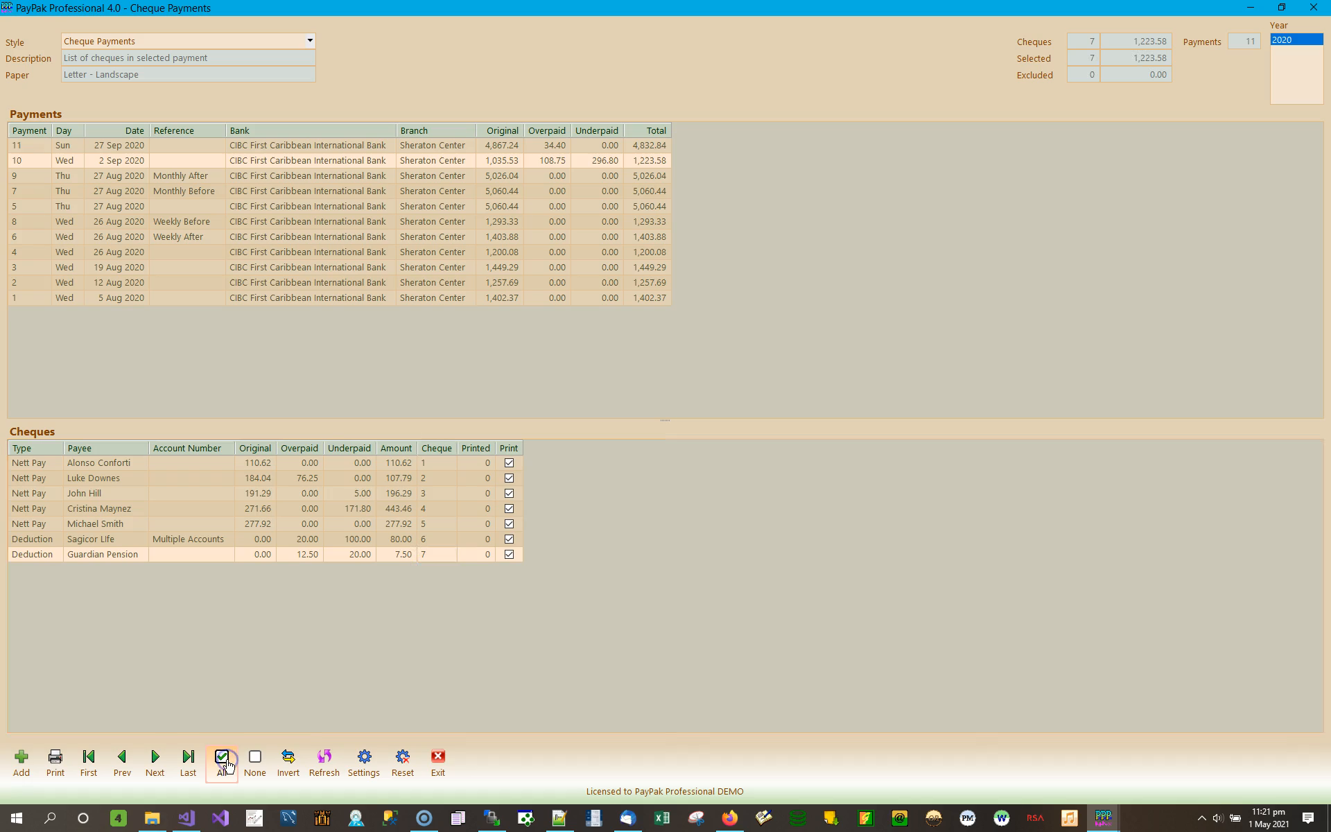
pyautogui.click(60, 765)
pyautogui.click(61, 763)
pyautogui.click(61, 764)
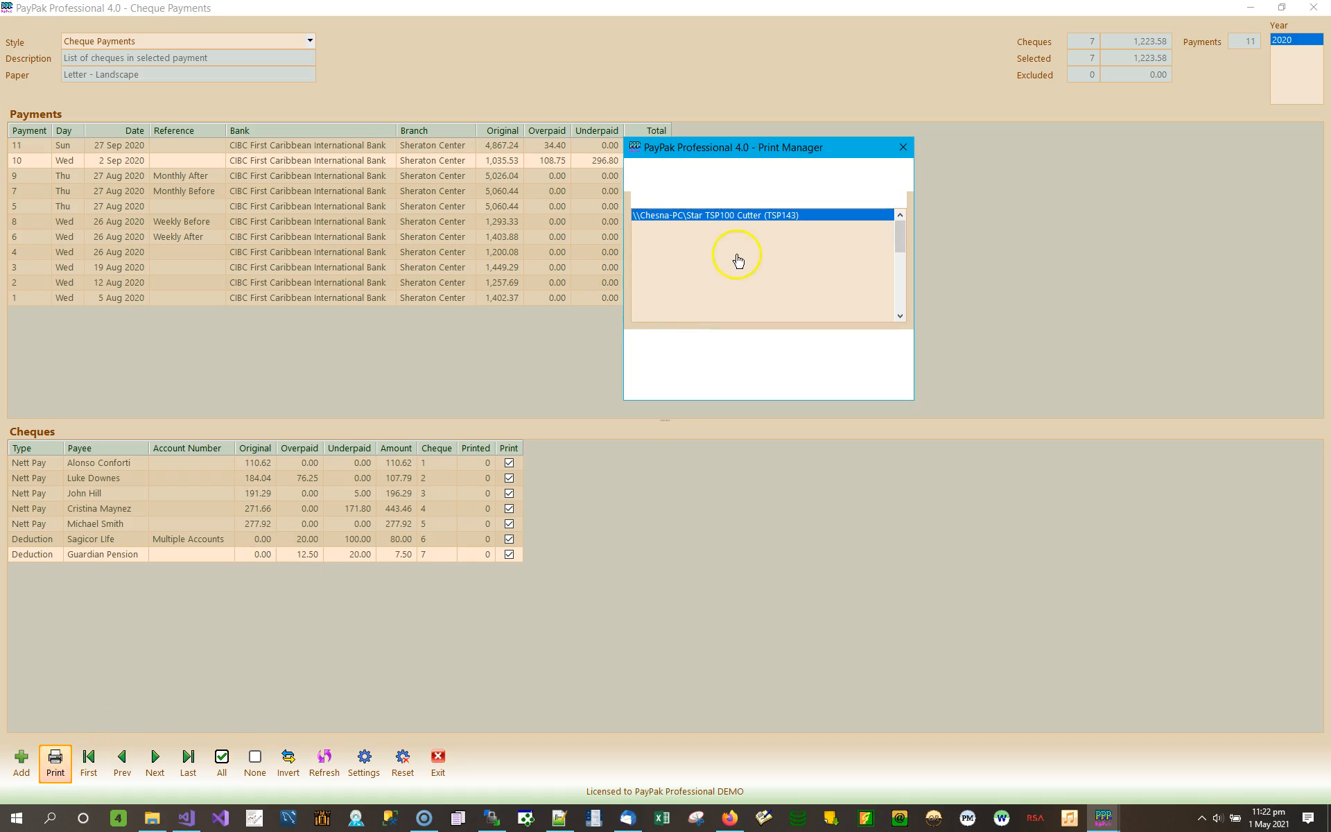
pyautogui.click(681, 357)
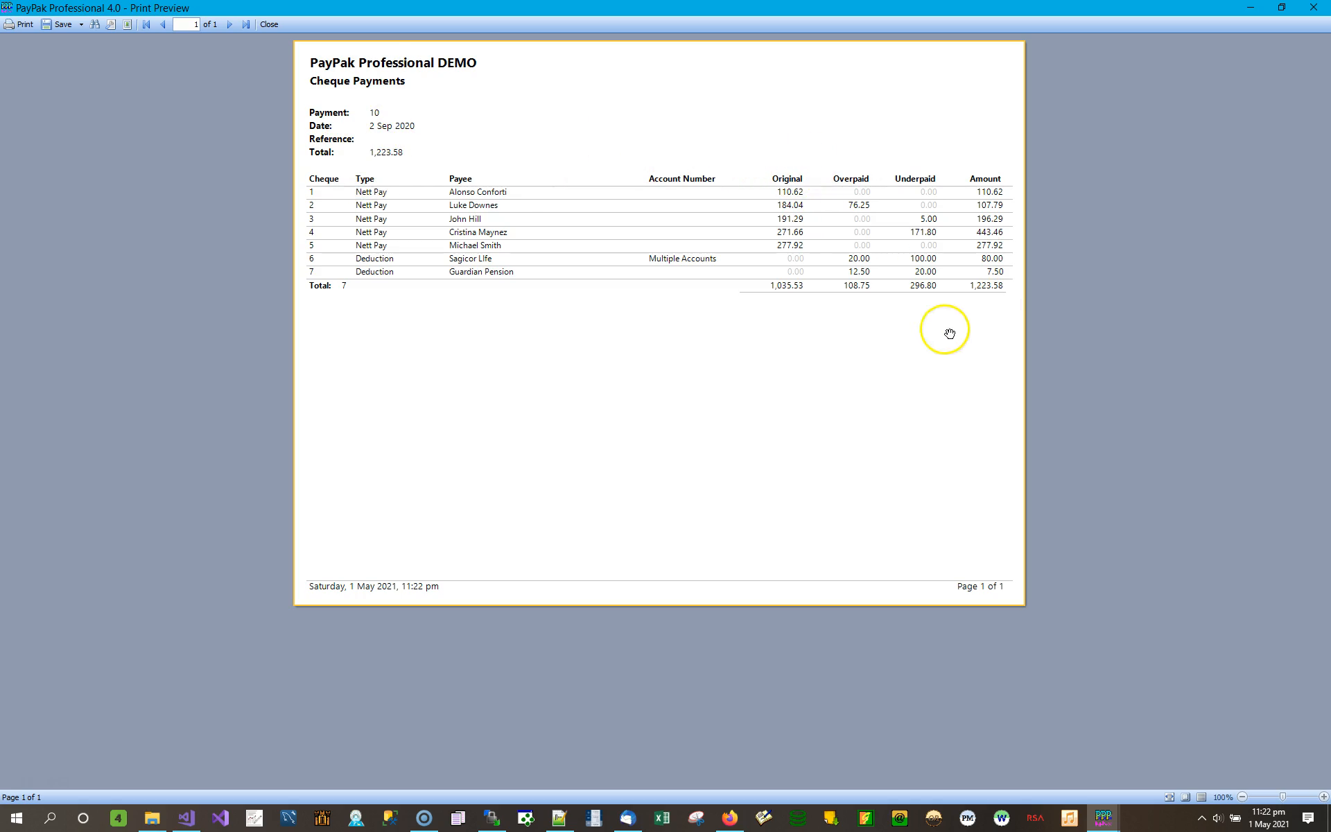
pyautogui.click(1315, 10)
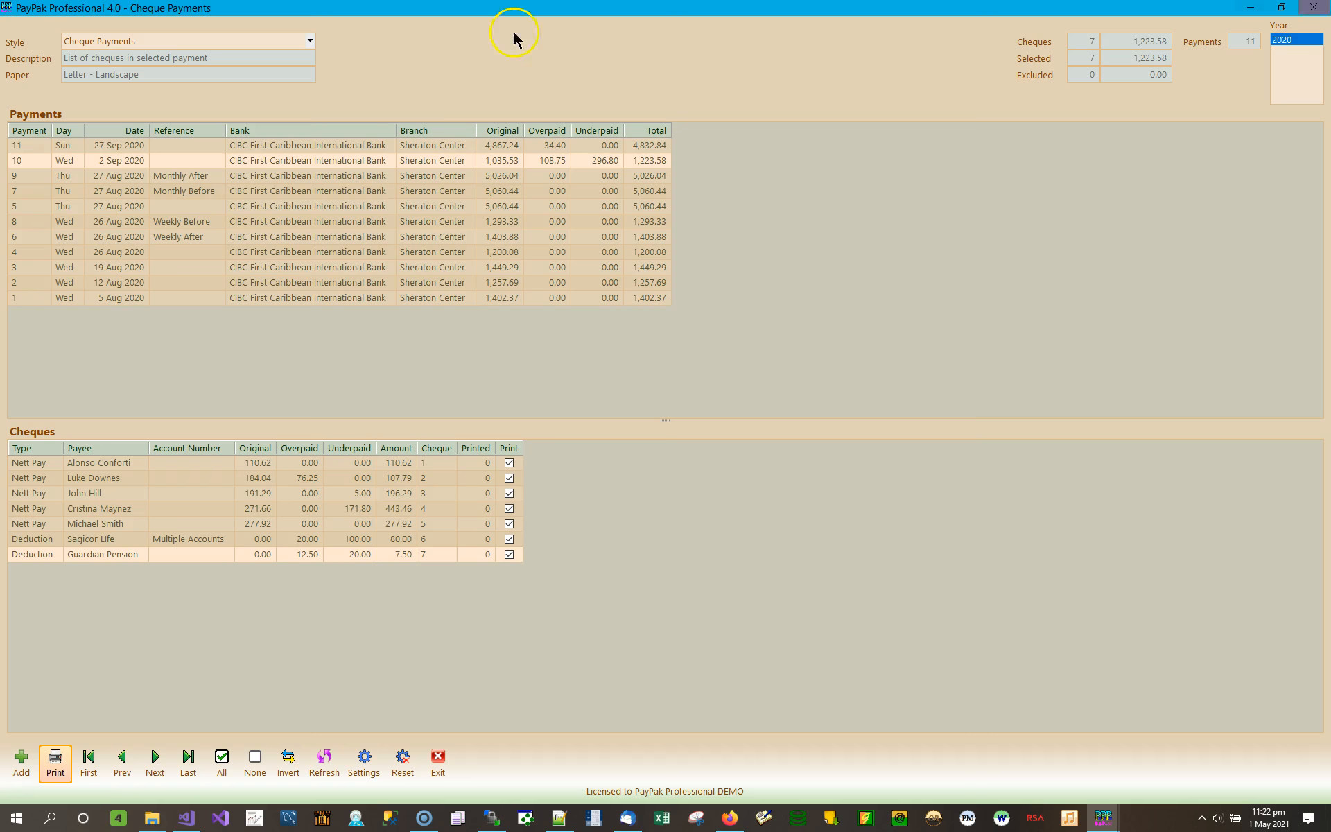
# - Switch to the Sample Cheque - No Stub style and preview the seven cheques
pyautogui.click(311, 41)
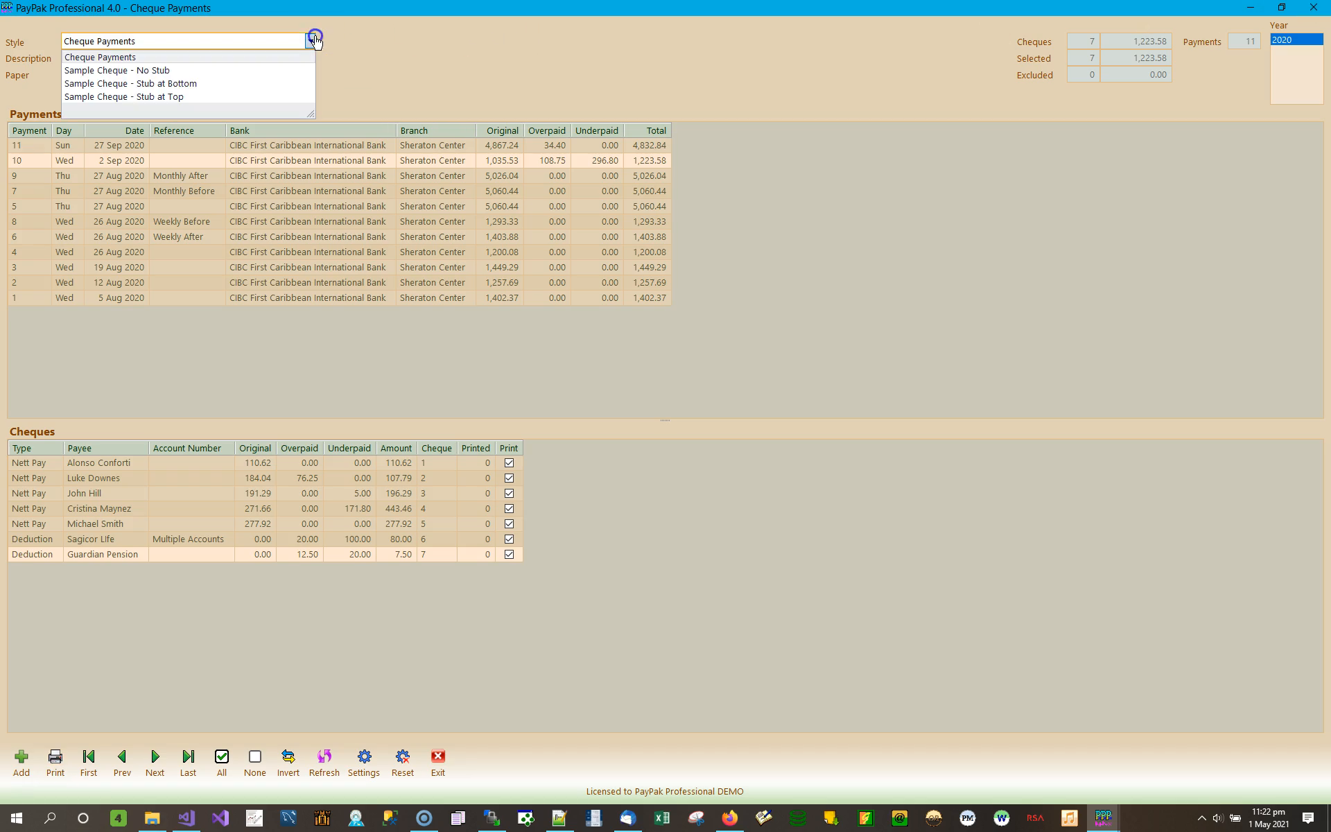
pyautogui.click(166, 70)
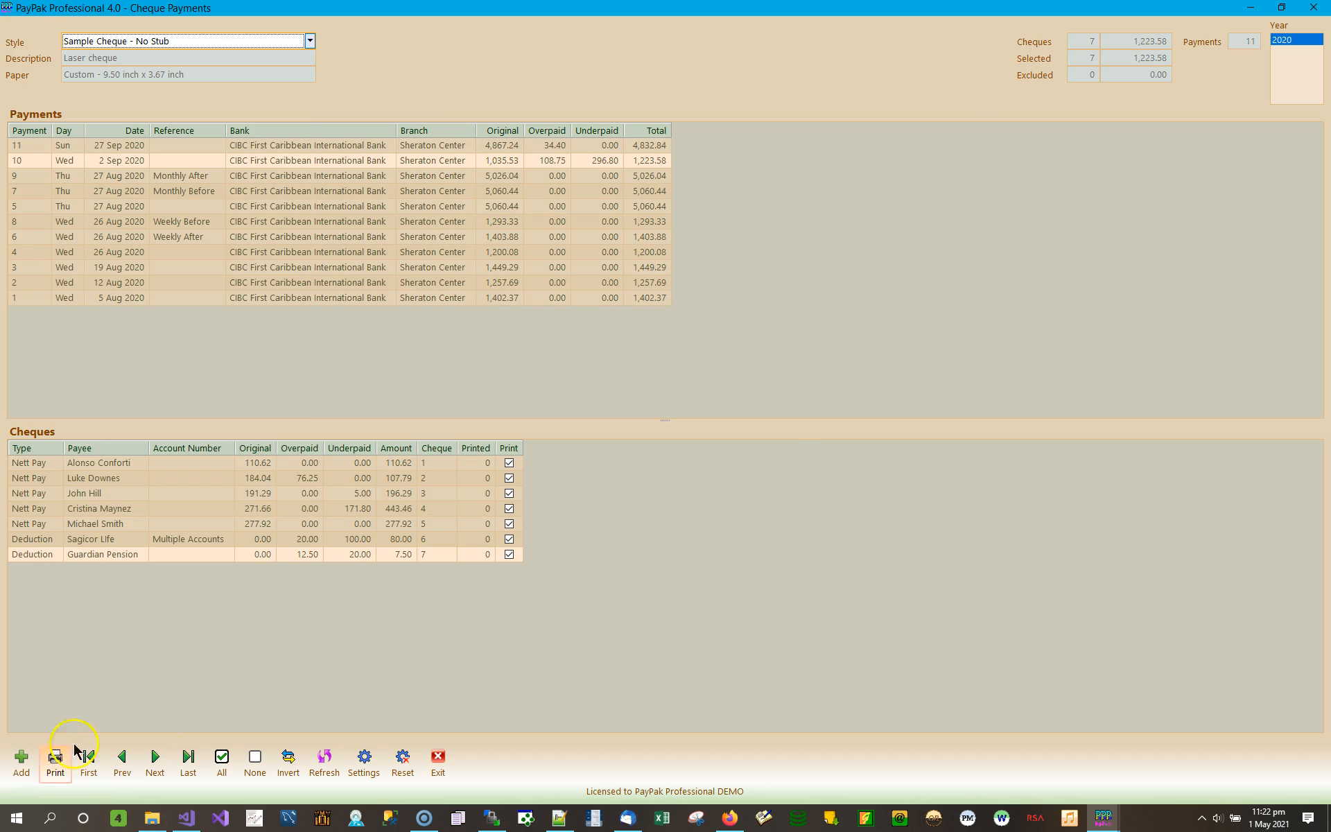
pyautogui.click(58, 763)
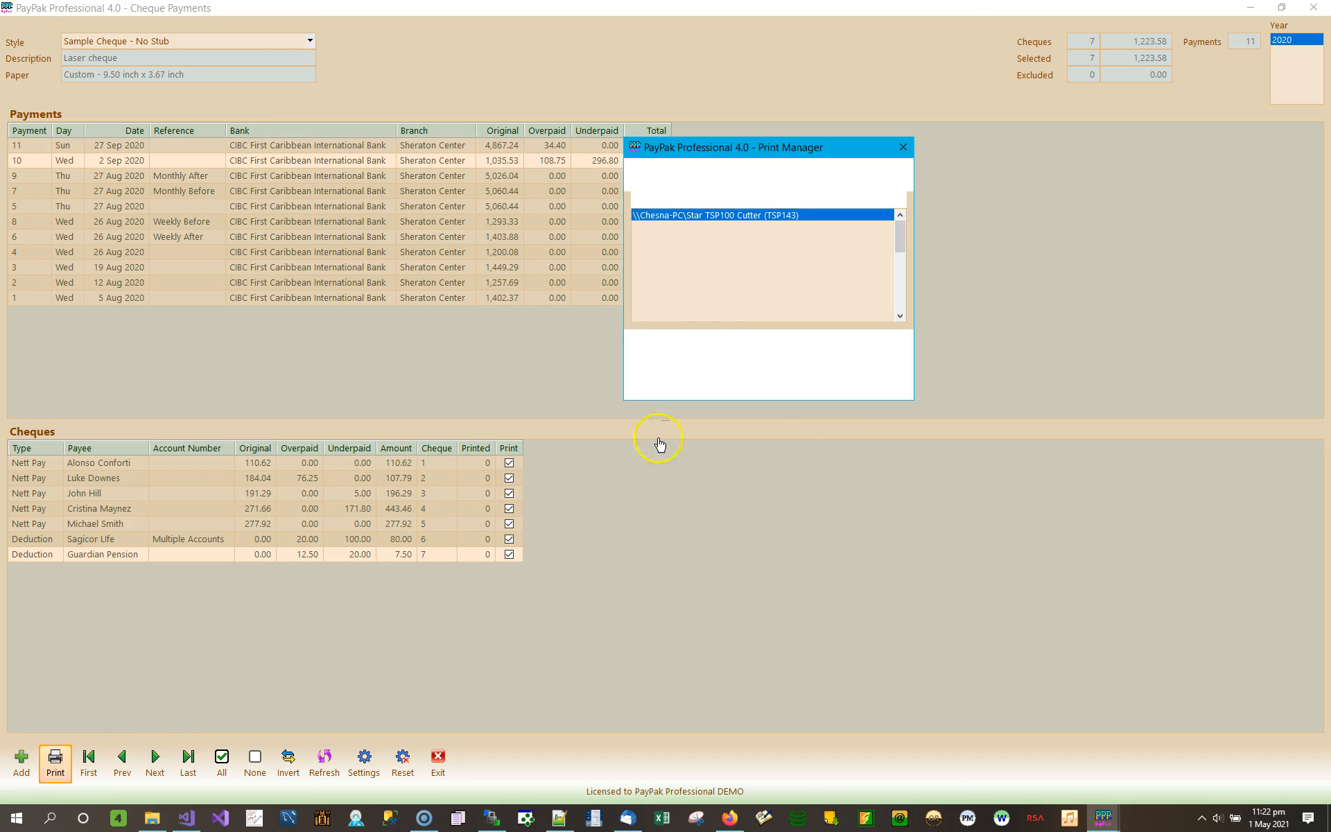
pyautogui.click(681, 358)
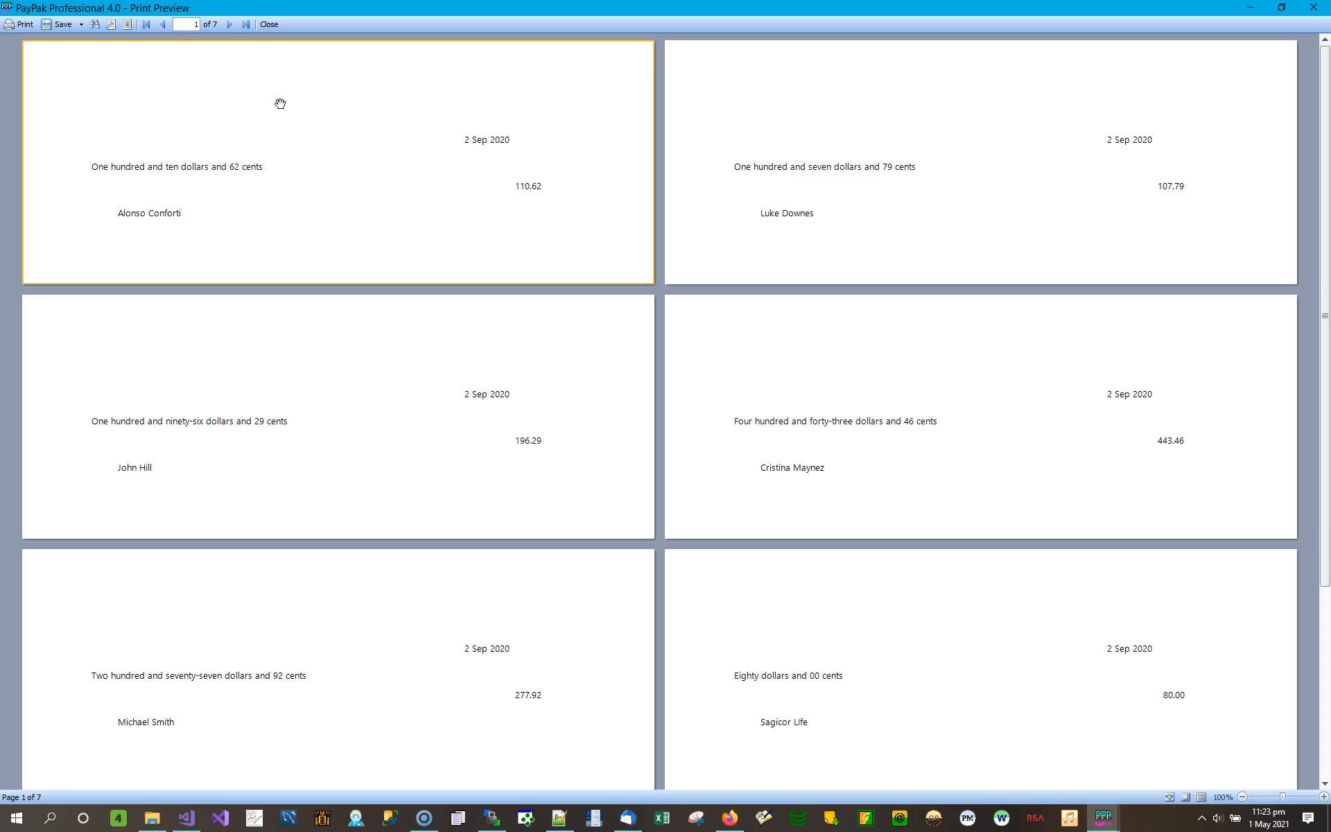
# - Scroll through all seven no-stub cheque pages, then close the preview
pyautogui.click(278, 169)
pyautogui.moveTo(1320, 142); pyautogui.dragTo(1310, 372)
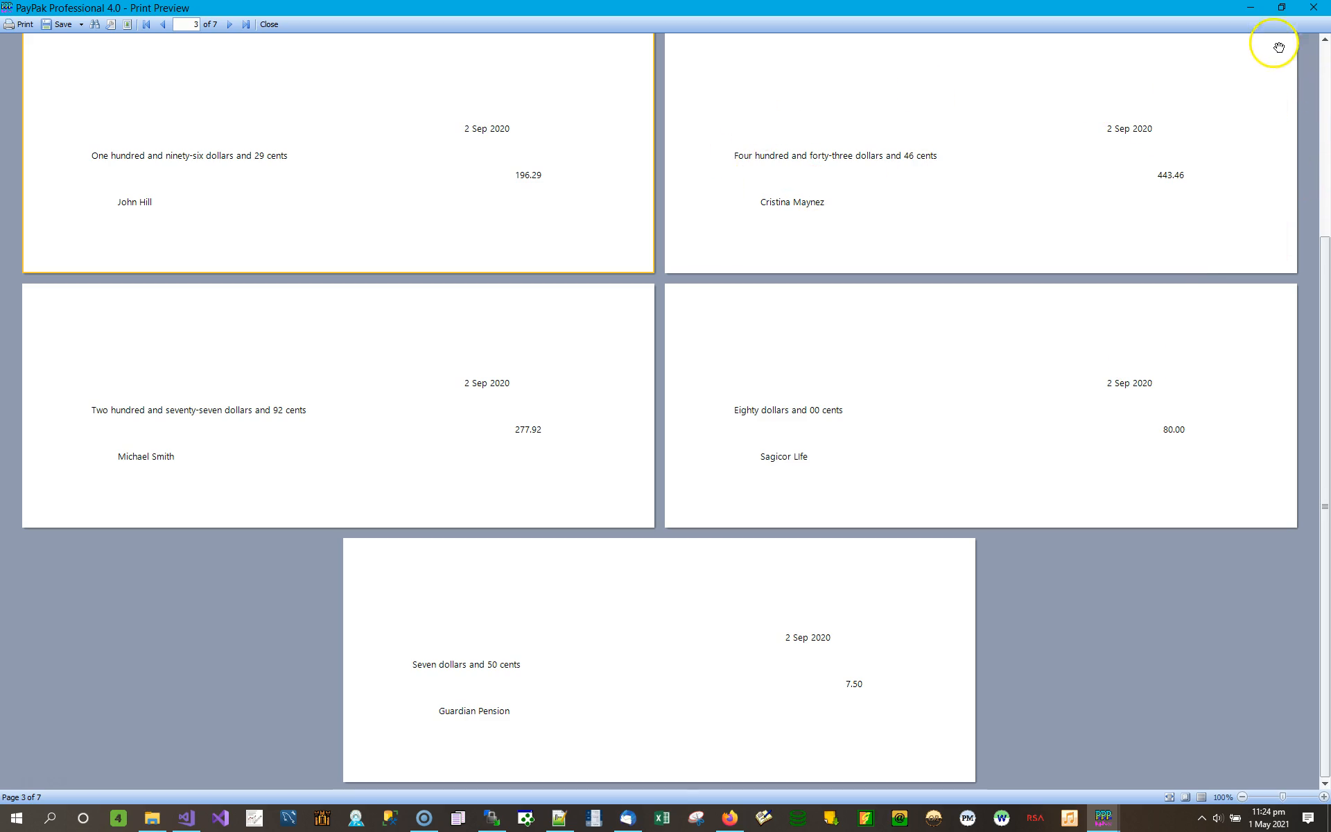
pyautogui.click(1313, 8)
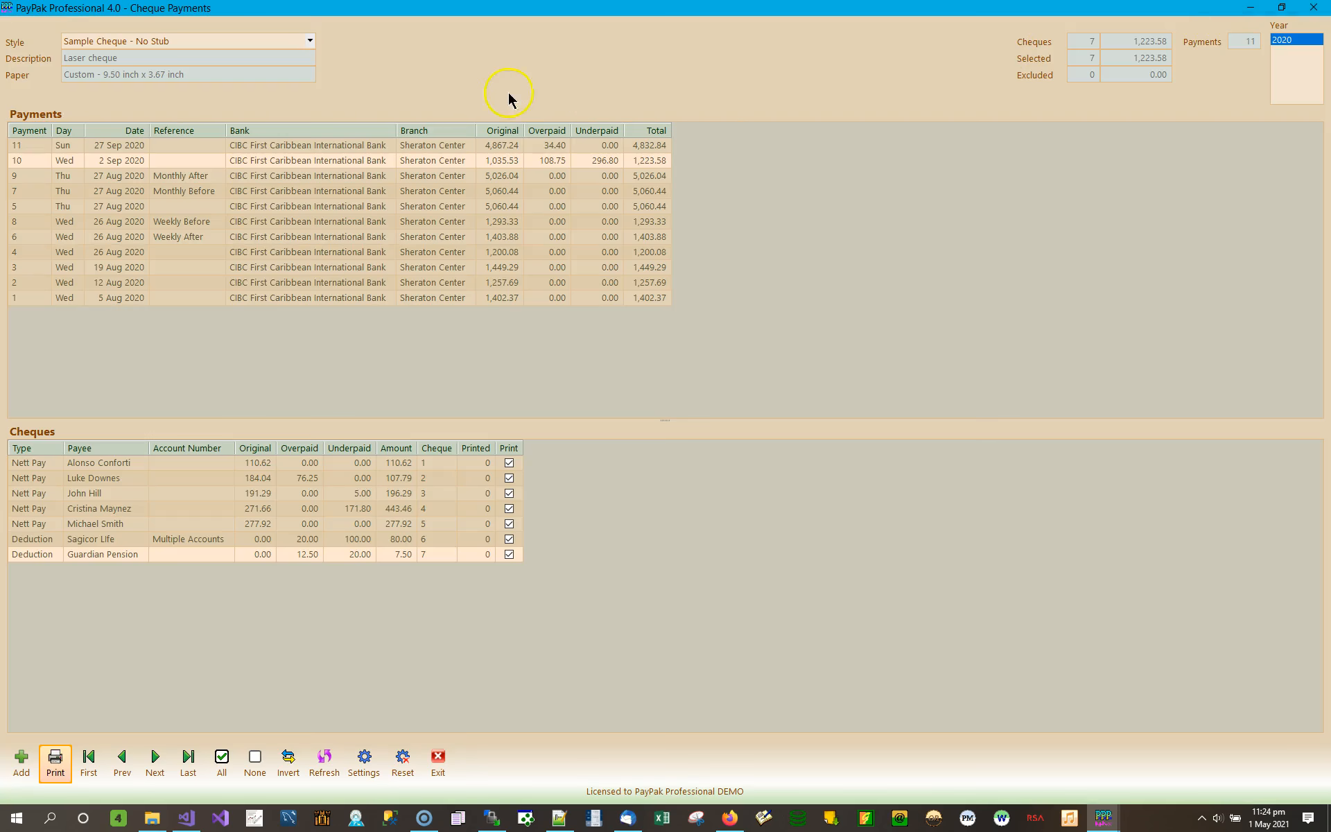
pyautogui.click(307, 39)
pyautogui.click(160, 83)
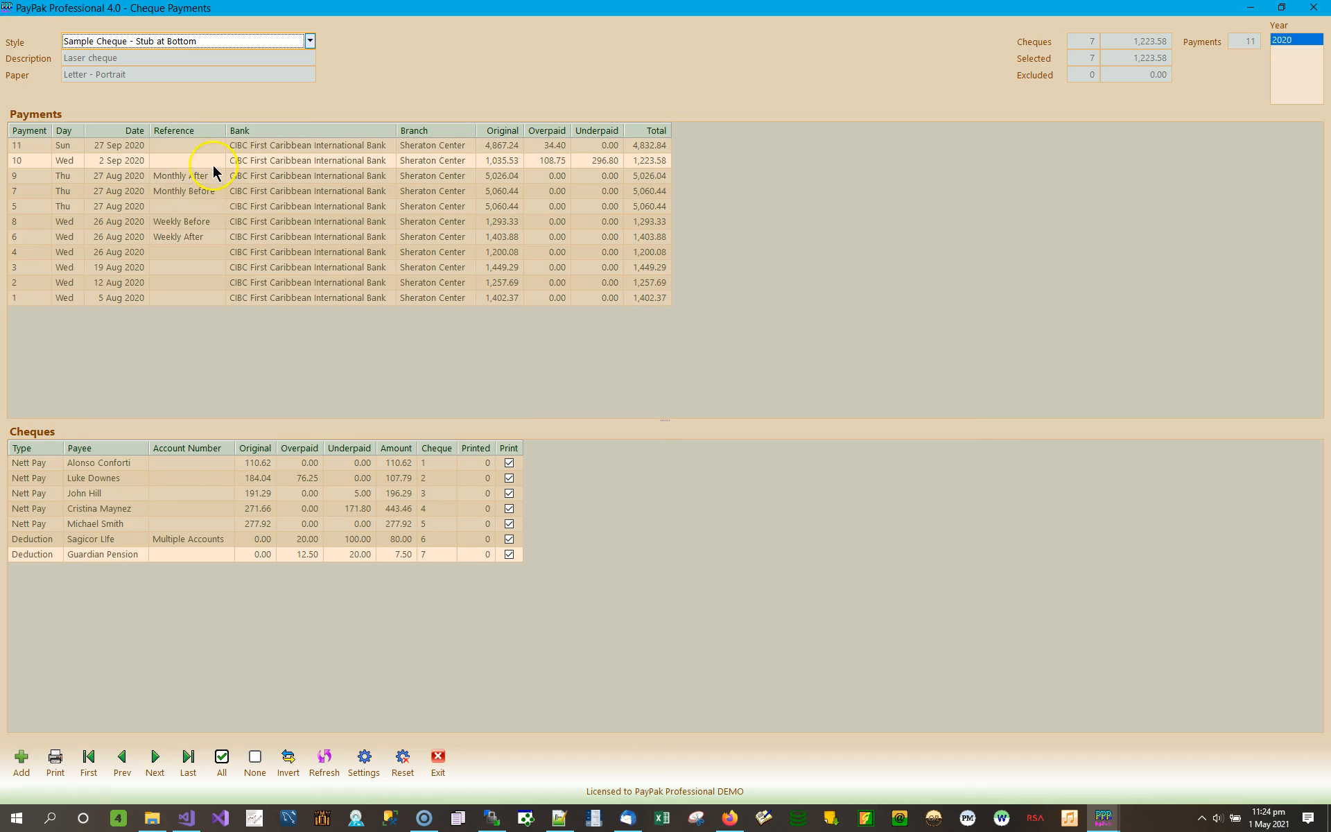
# - Preview the seven stub-at-bottom cheques and scroll down to the later pages
pyautogui.click(55, 759)
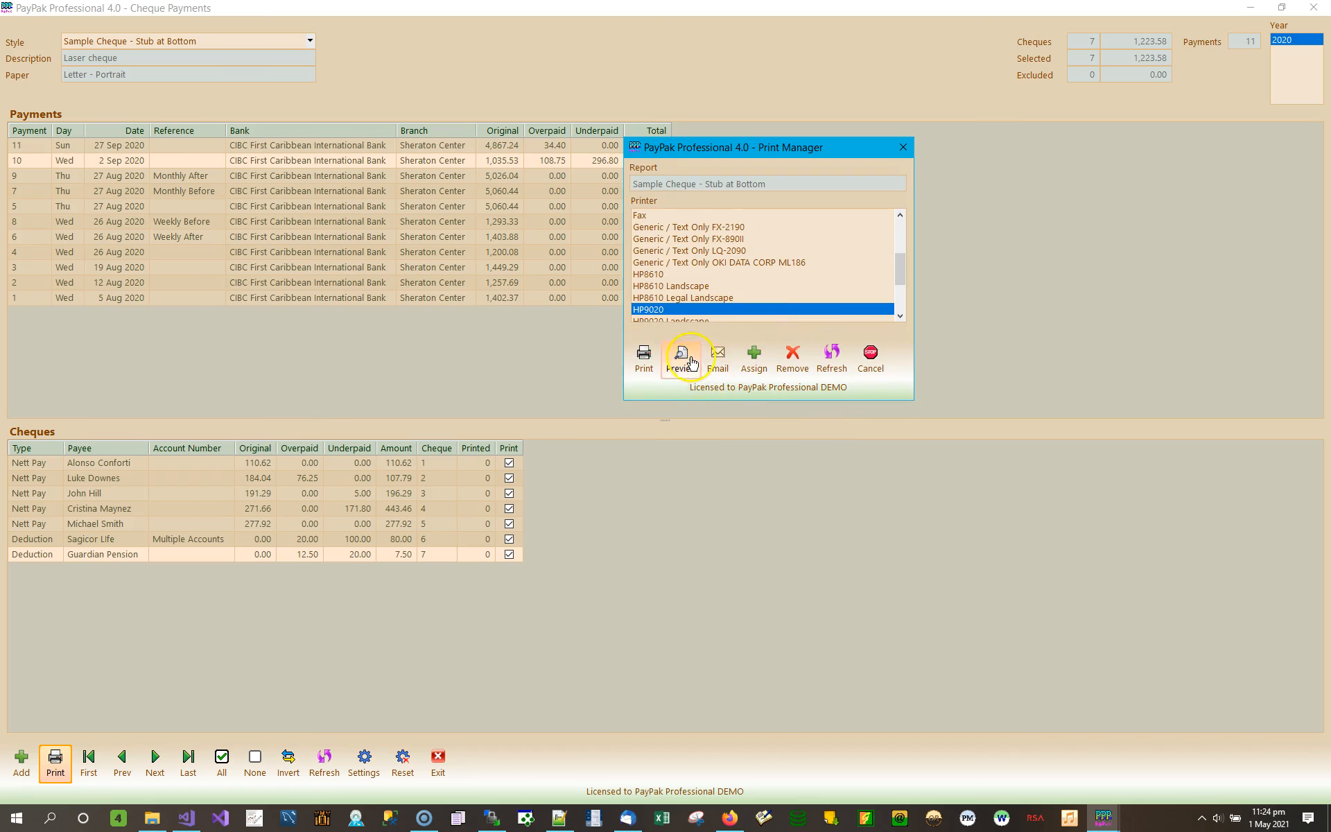
pyautogui.click(683, 359)
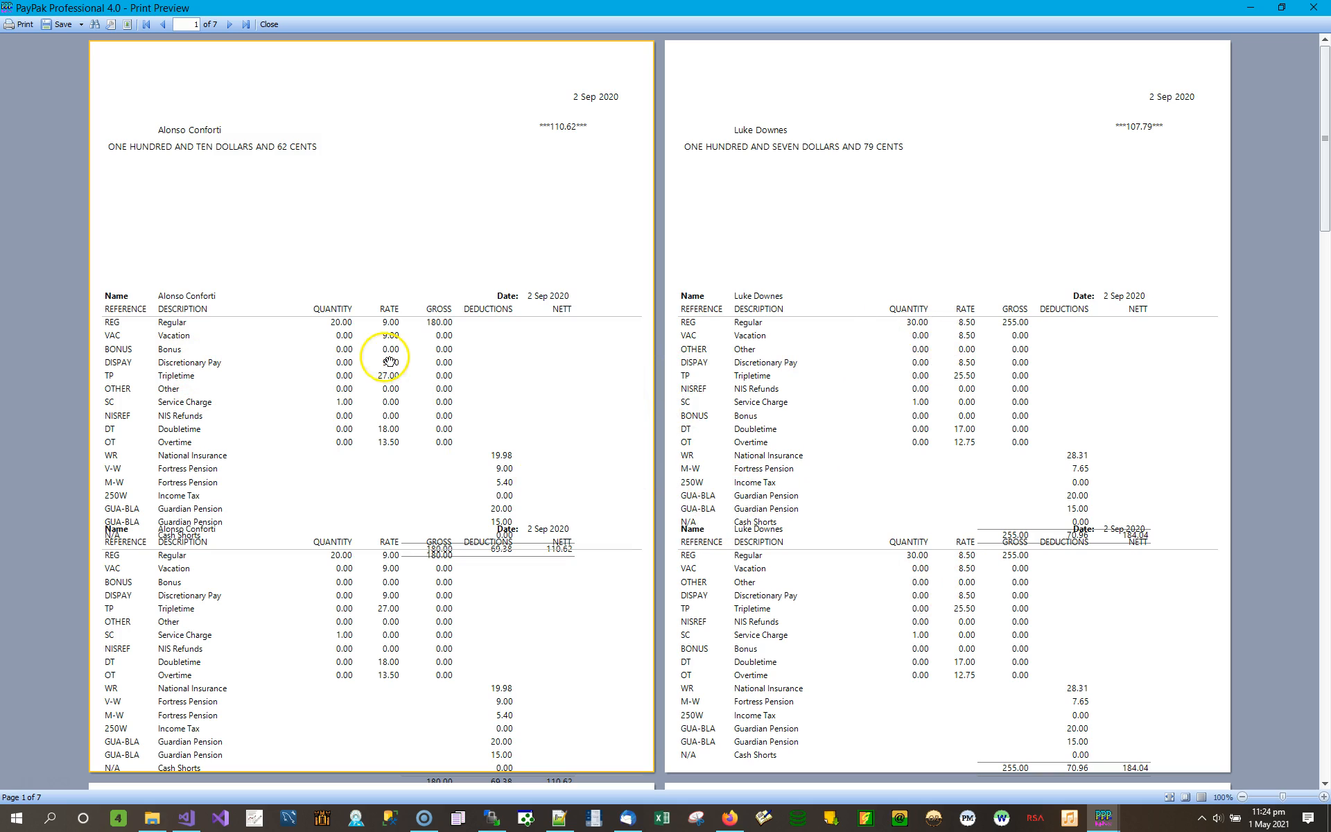
pyautogui.scroll(-10, 298, 368)
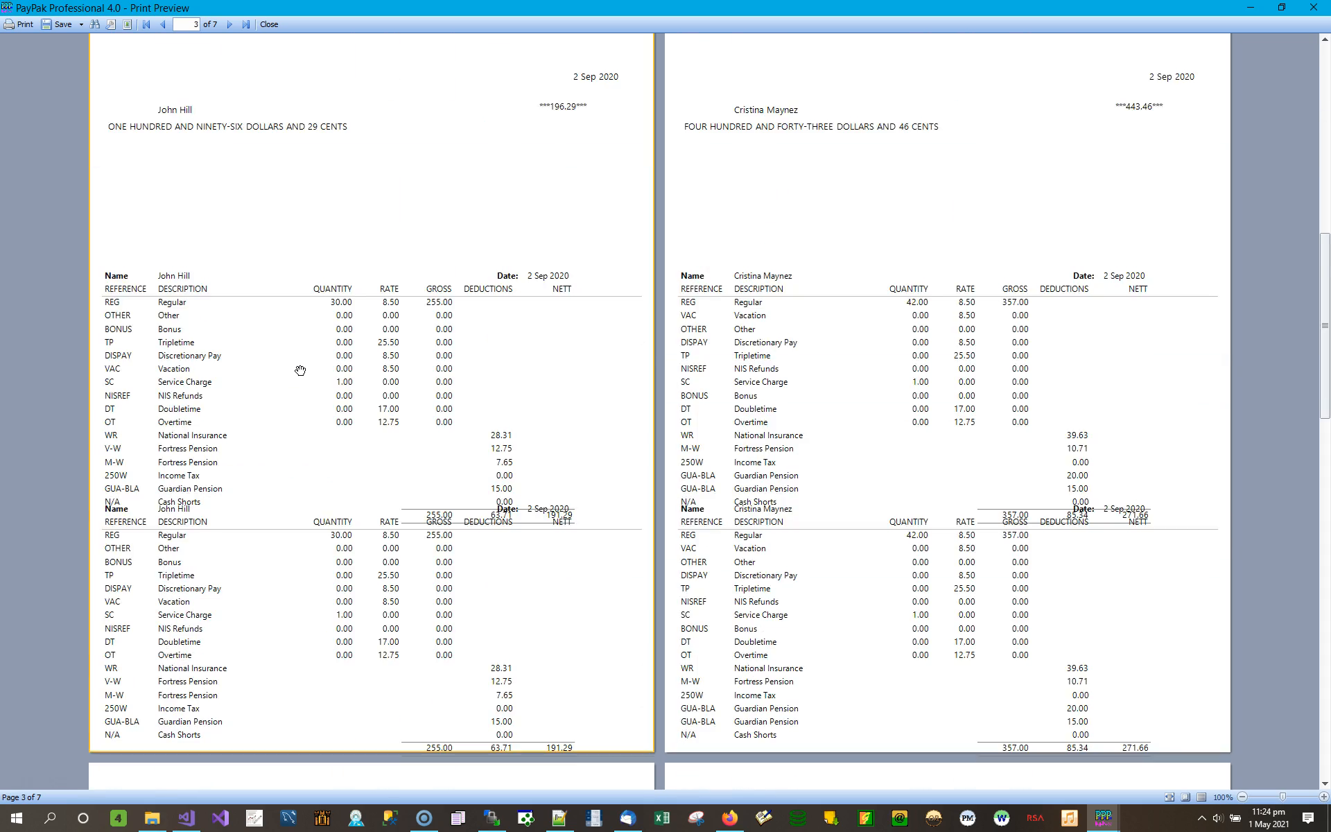
pyautogui.scroll(-5, 301, 371)
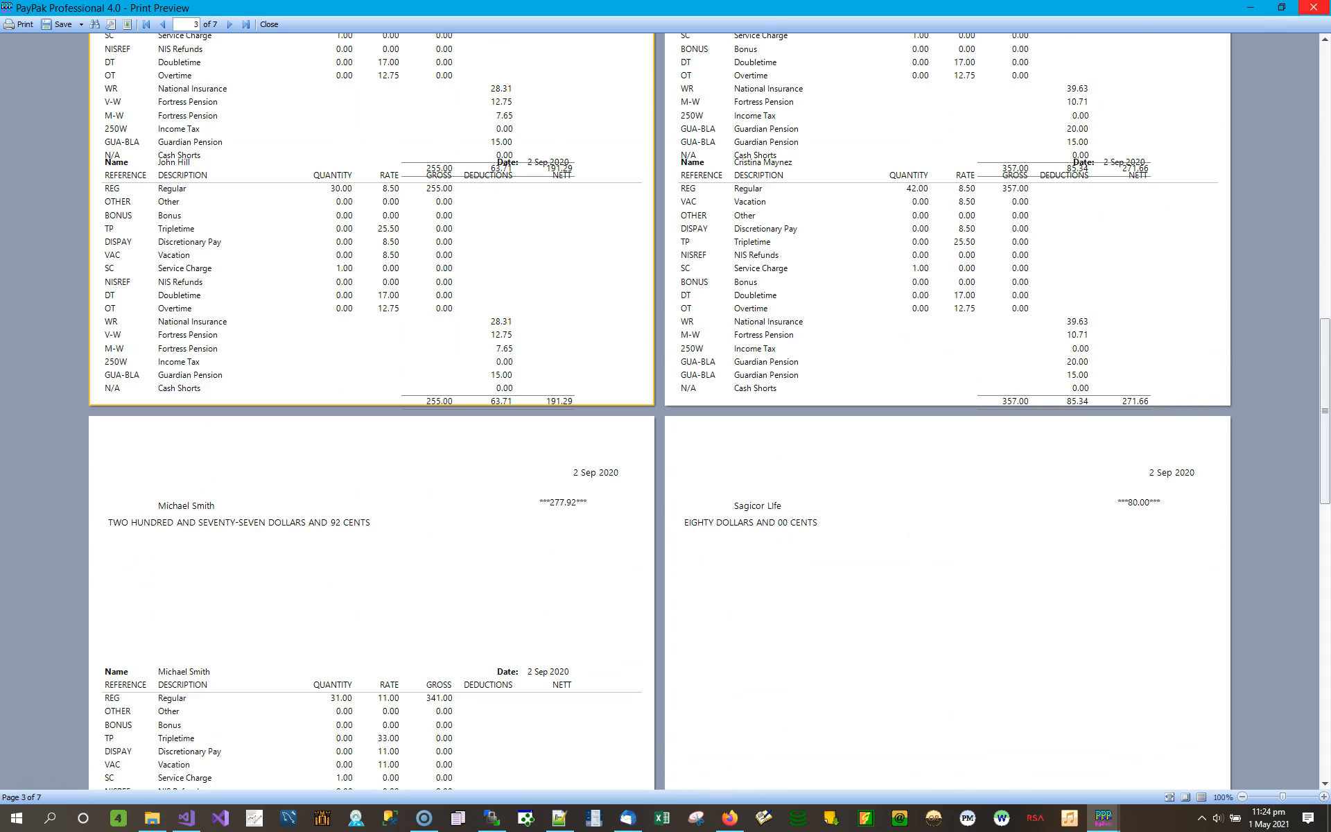
# - Select the 26 Aug 2020 payment, mark all five cheques, and open their print preview
pyautogui.click(1314, 7)
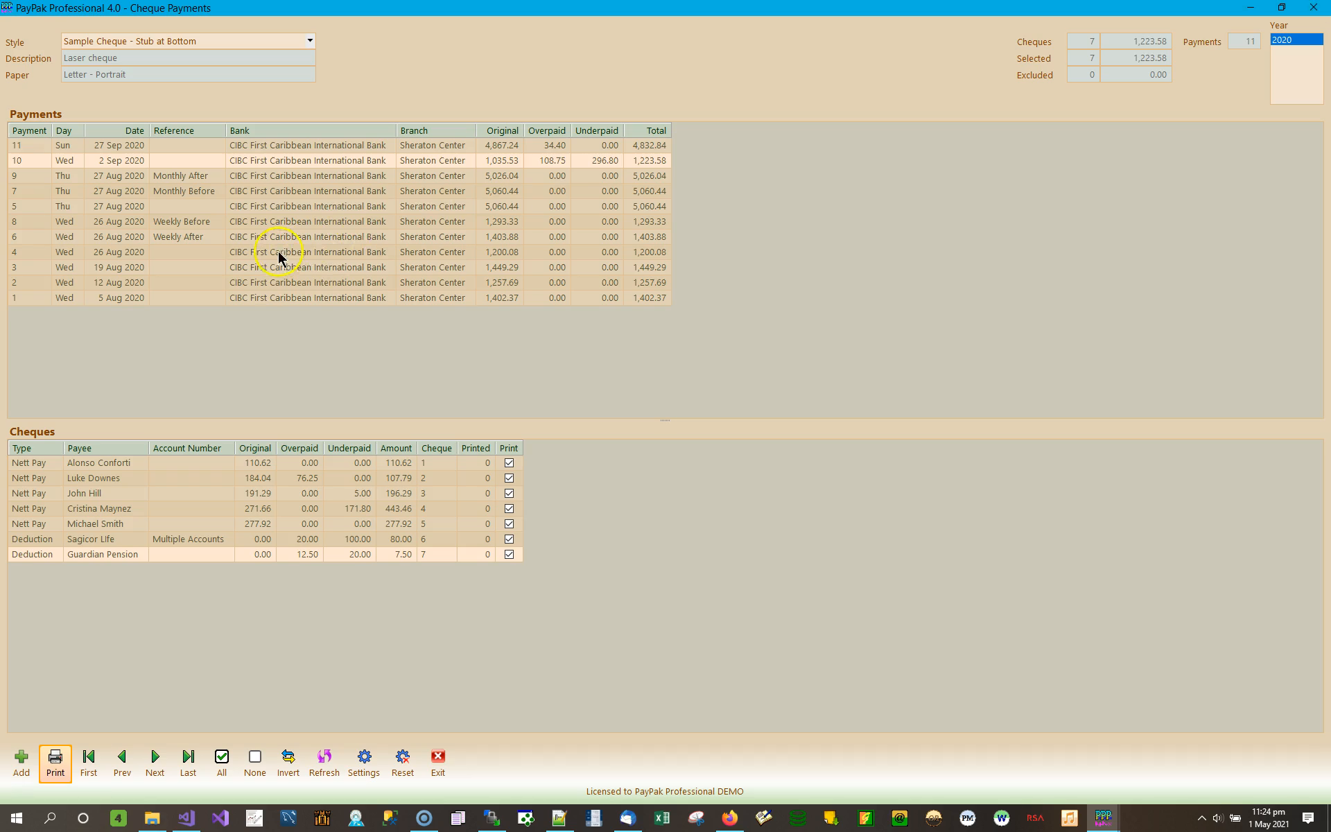
pyautogui.click(339, 251)
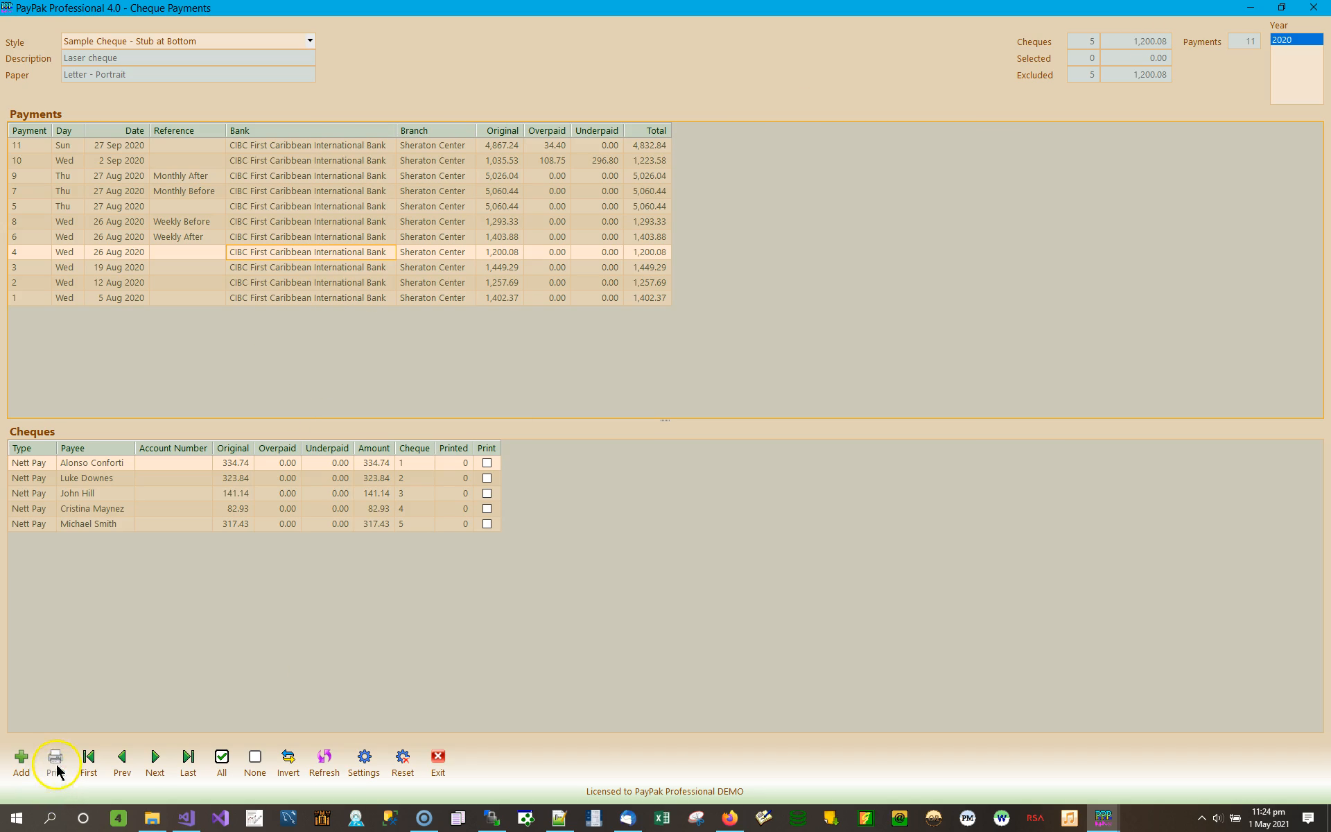
pyautogui.click(220, 762)
pyautogui.click(55, 762)
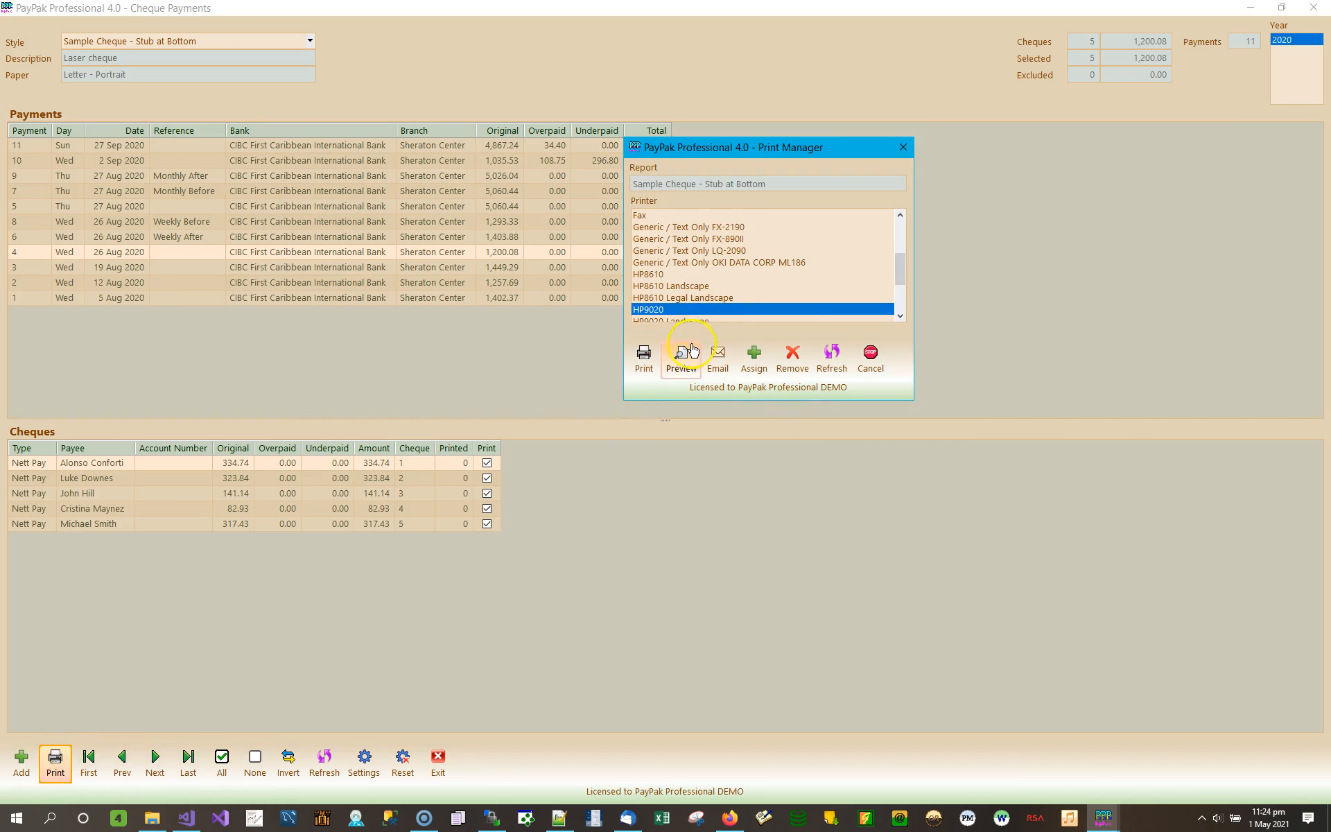
pyautogui.click(691, 350)
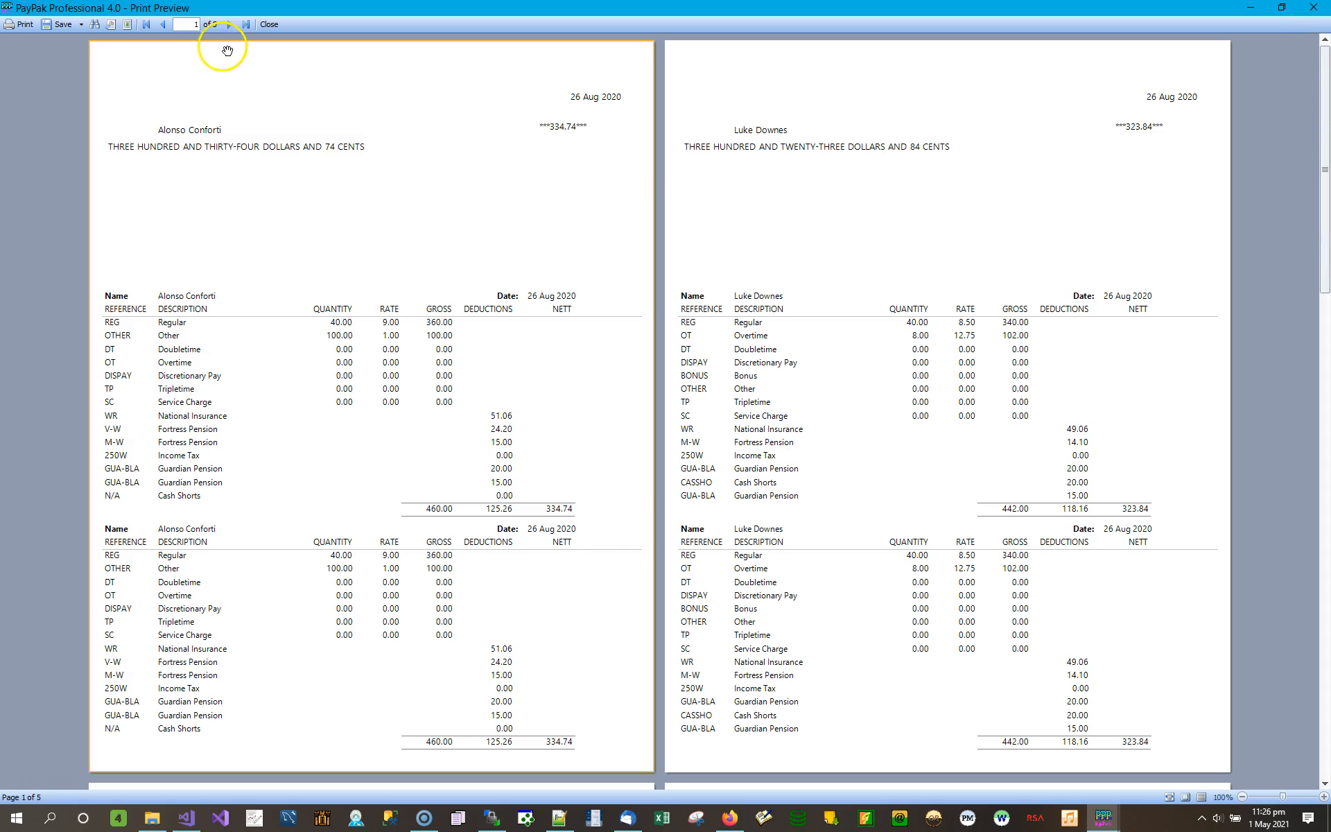
# - Page through the preview to the fifth cheque, then close it
pyautogui.click(229, 24)
pyautogui.click(229, 25)
pyautogui.click(226, 25)
pyautogui.click(226, 25)
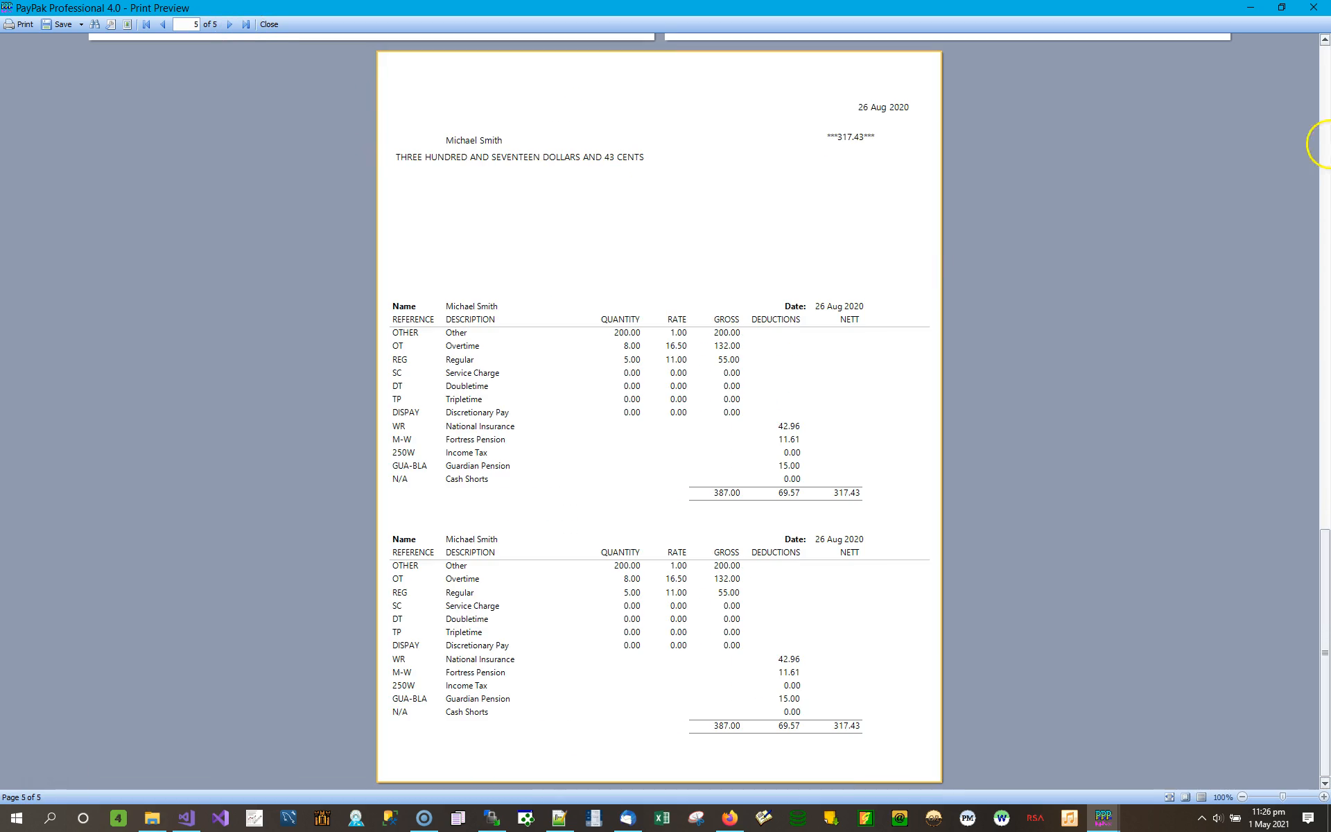
pyautogui.click(1314, 9)
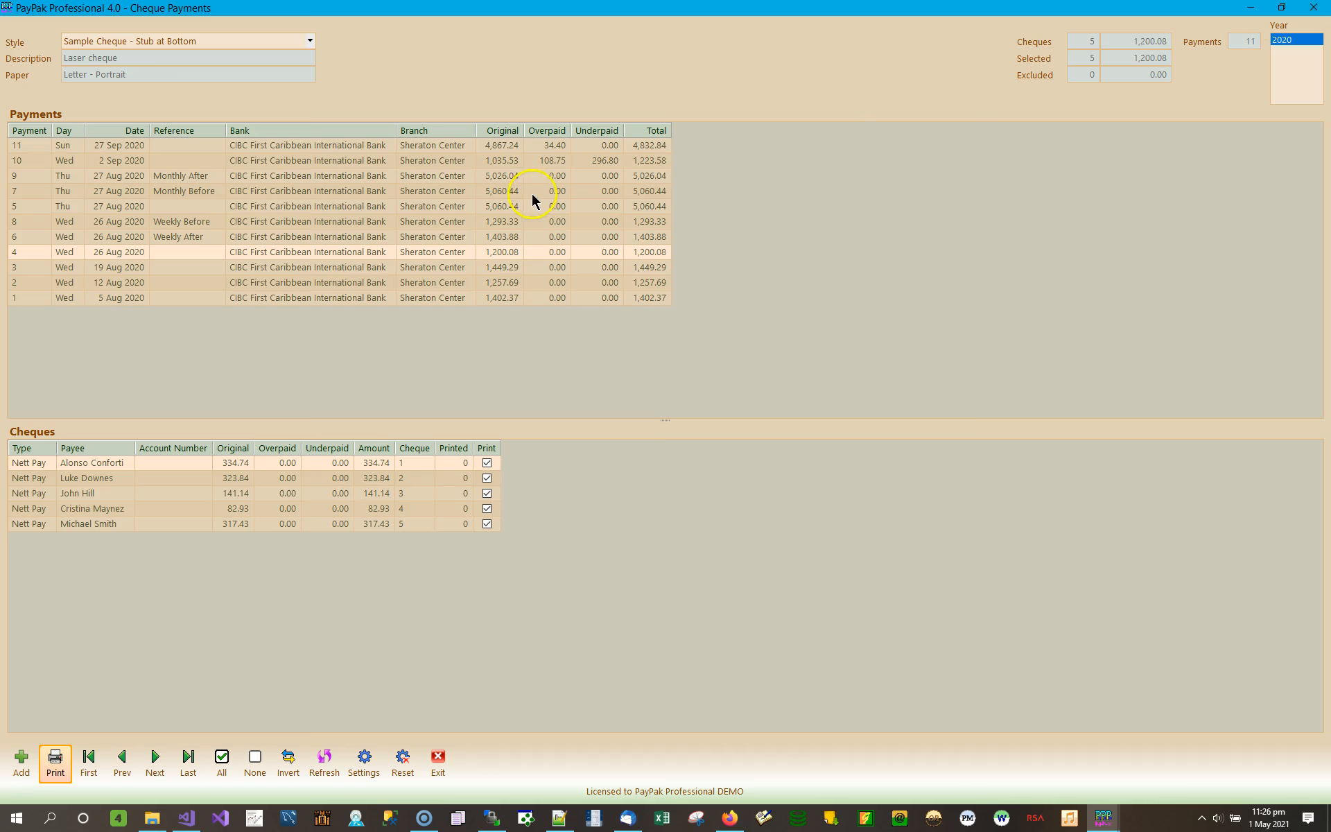
# - Preview the five 26 Aug 2020 cheques in Sample Cheque - Stub at Top style, scrolling to page 5
pyautogui.click(230, 46)
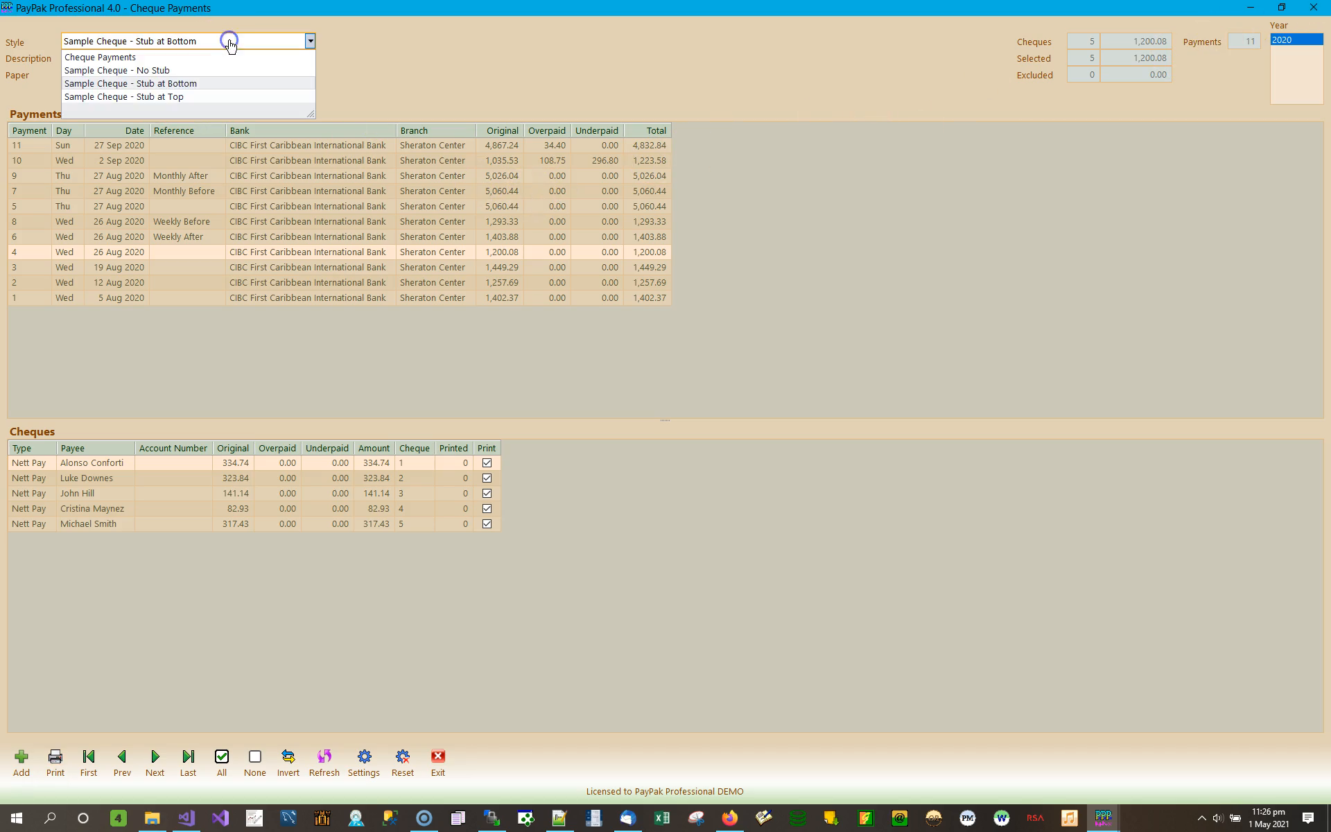
pyautogui.click(185, 97)
pyautogui.click(60, 757)
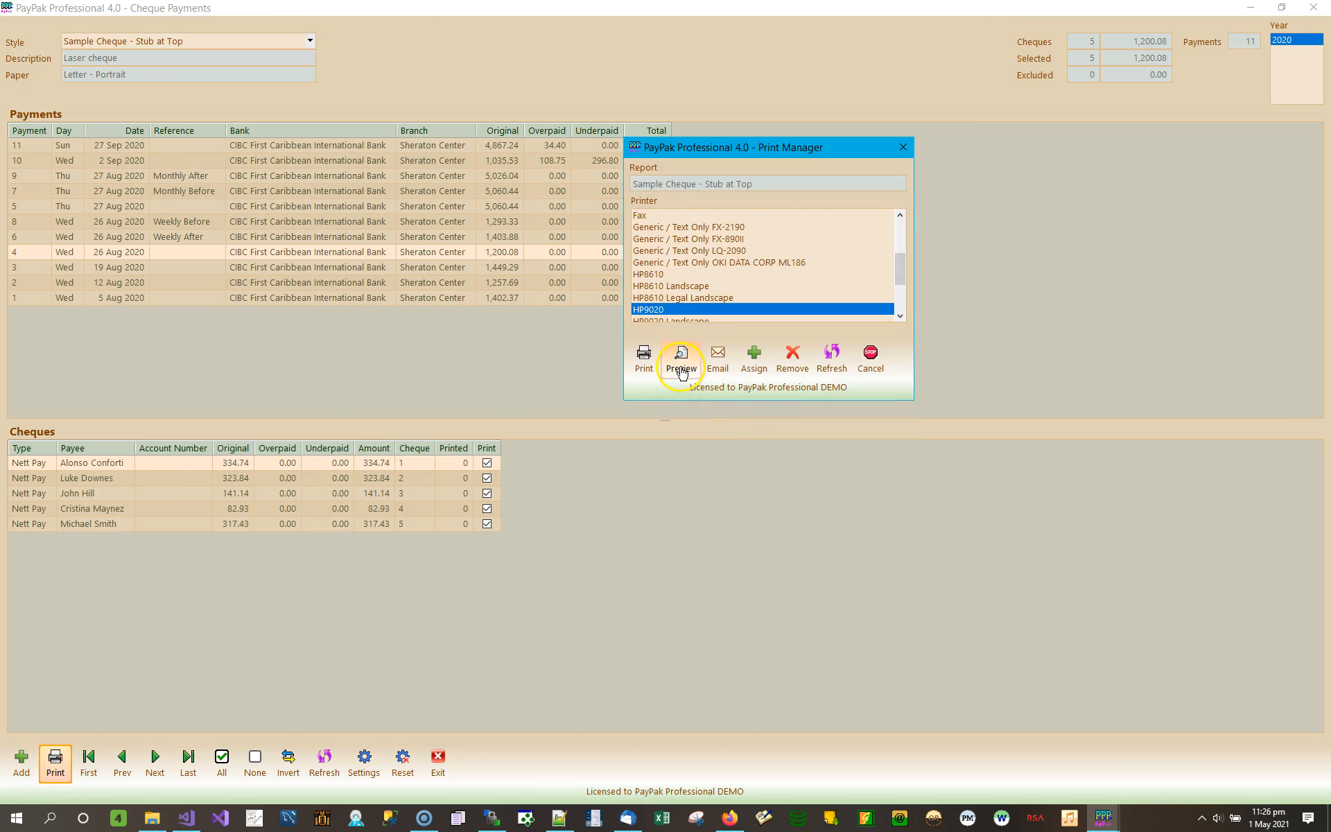
pyautogui.click(677, 350)
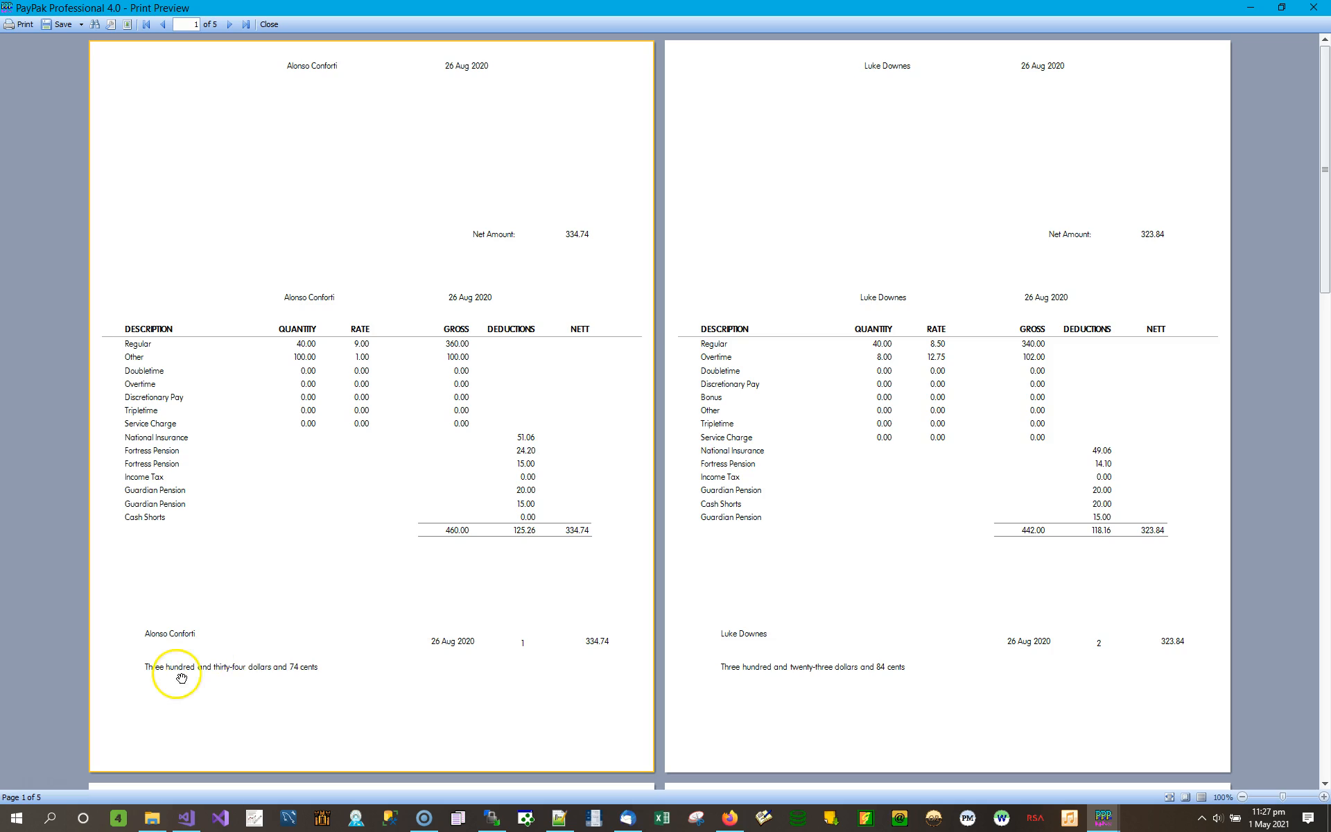
pyautogui.scroll(-5, 945, 662)
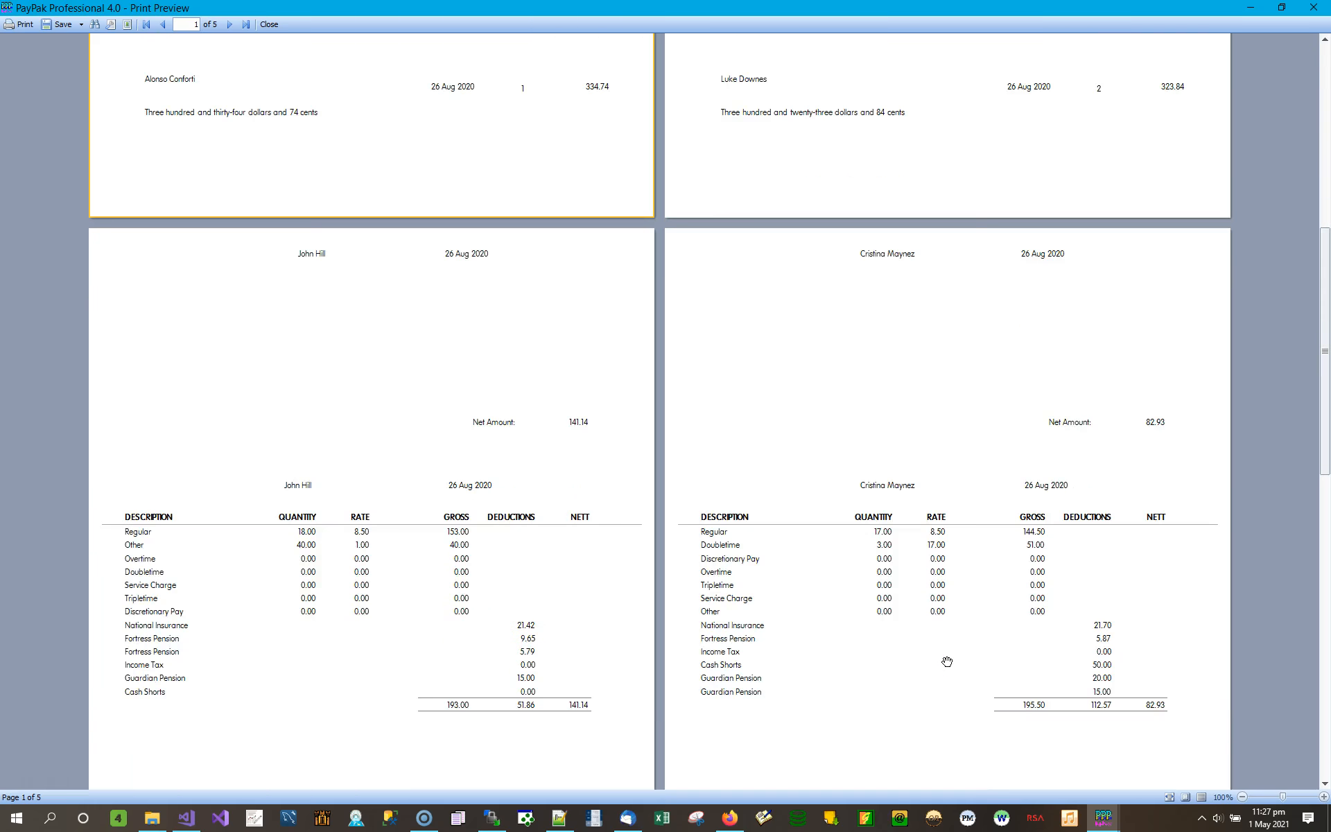
pyautogui.scroll(-8, 947, 661)
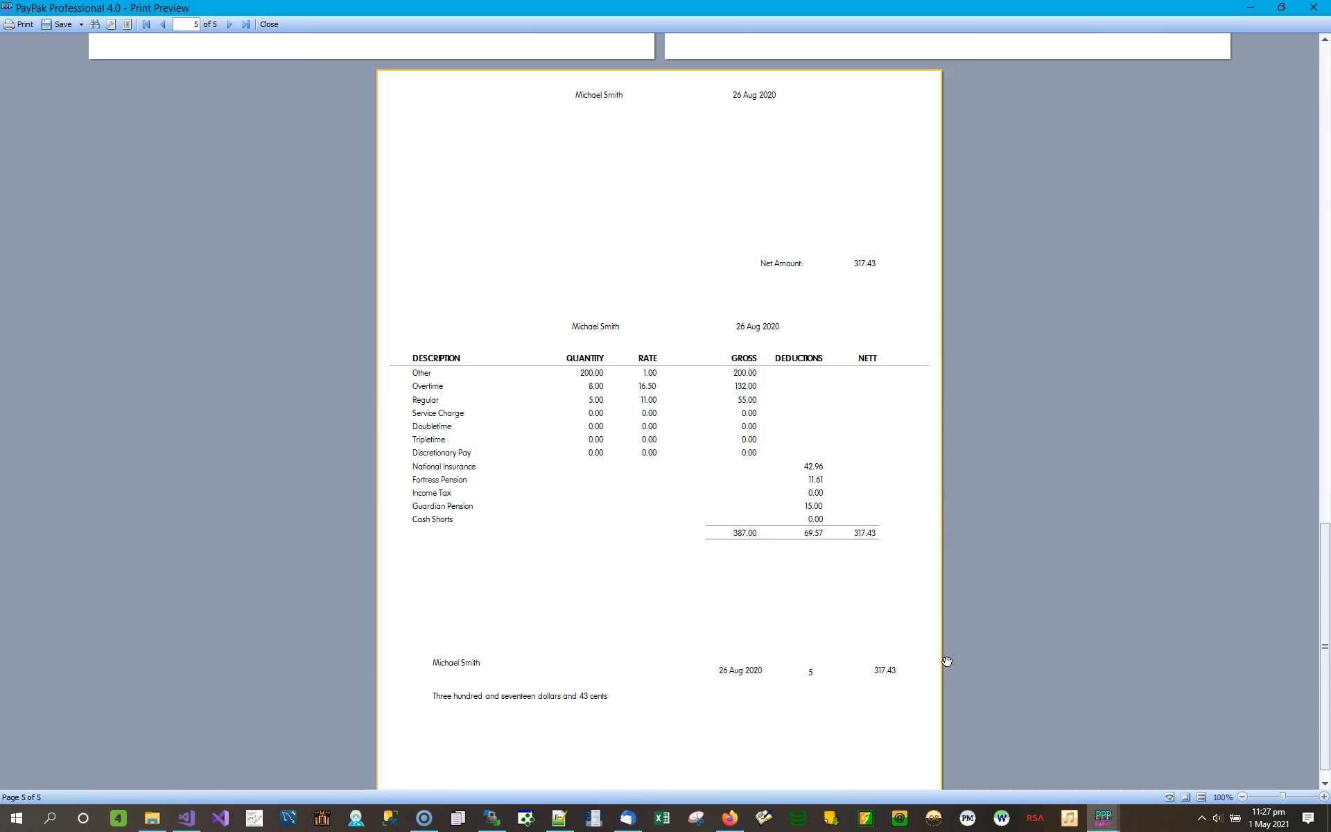
pyautogui.scroll(-1, 947, 662)
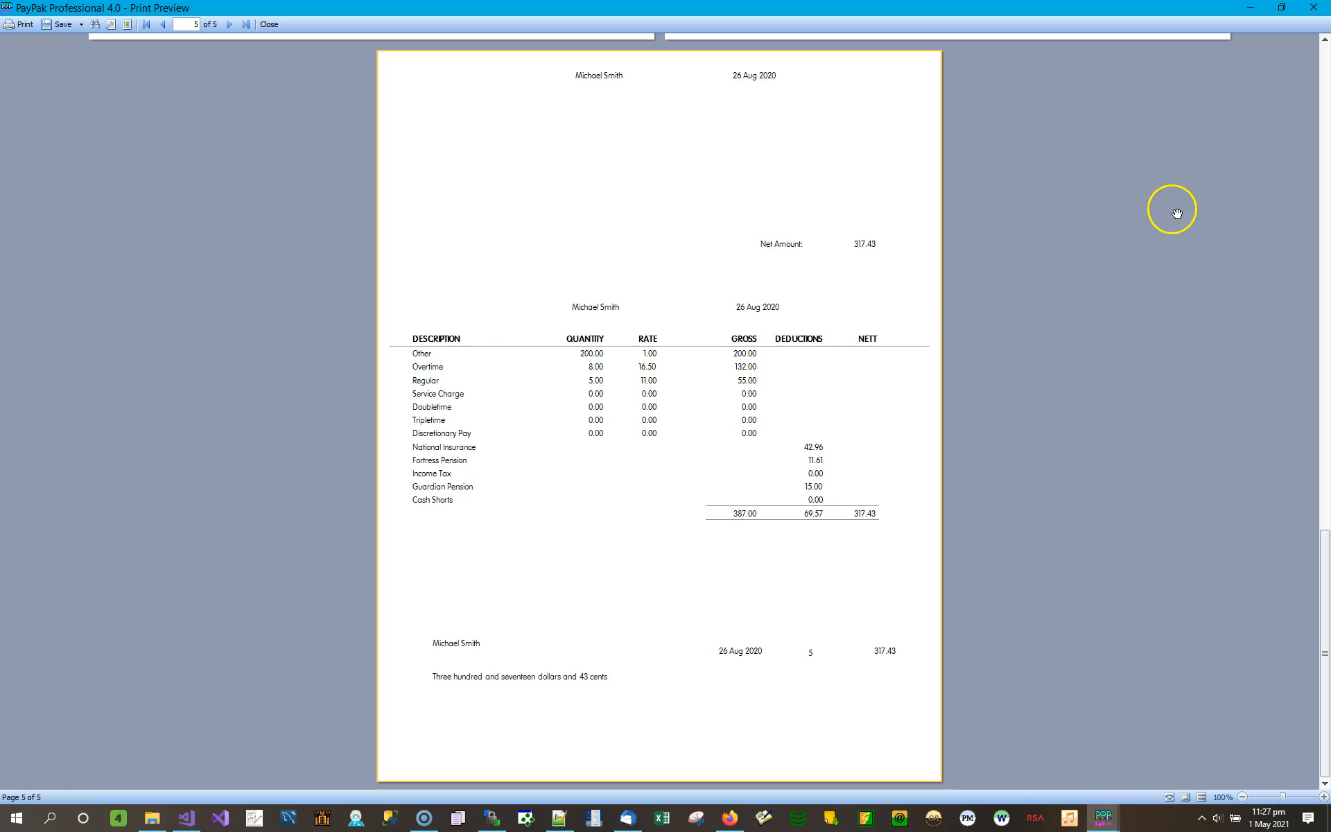
# - Close the cheque preview and browse the 19 Aug and 26 Aug 2020 payments' cheques
pyautogui.click(1314, 7)
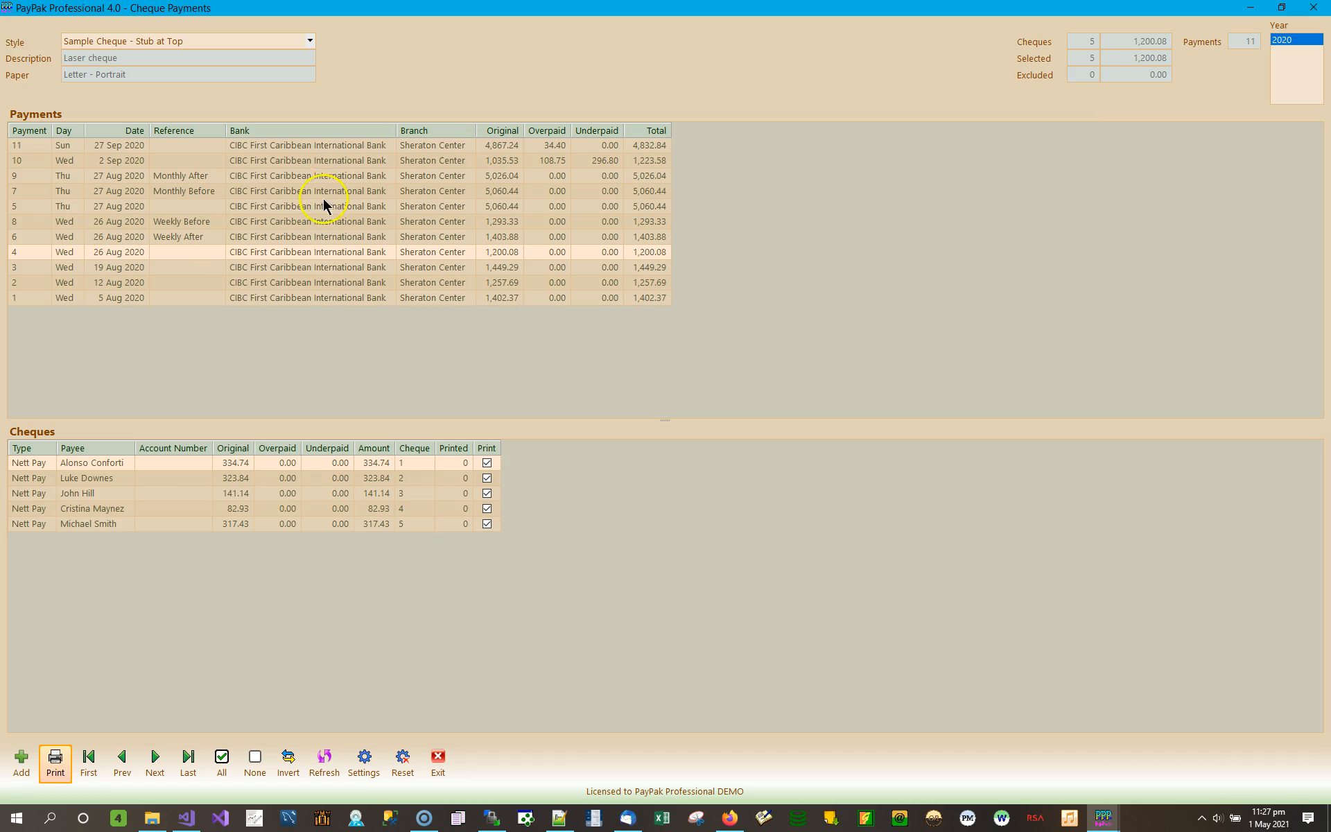
pyautogui.click(372, 269)
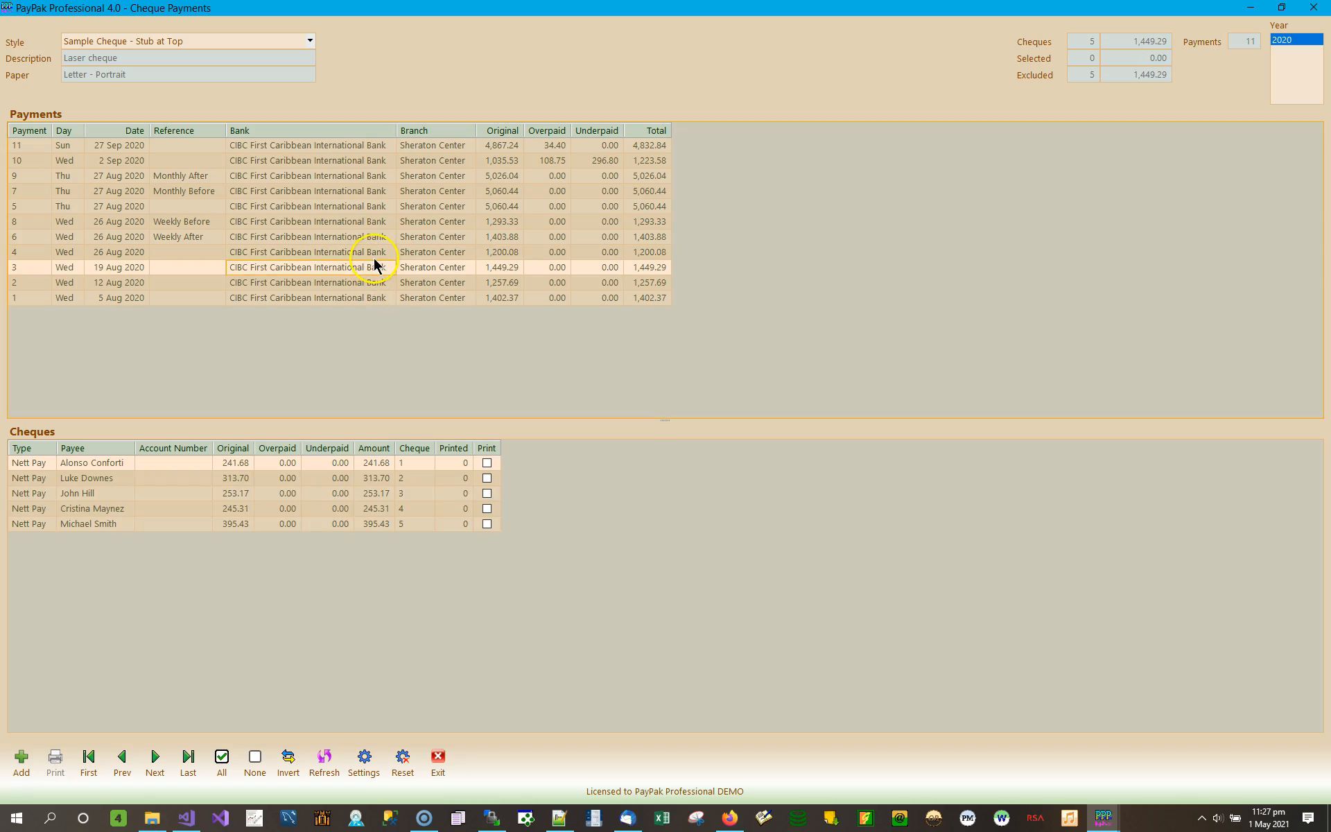
pyautogui.click(375, 254)
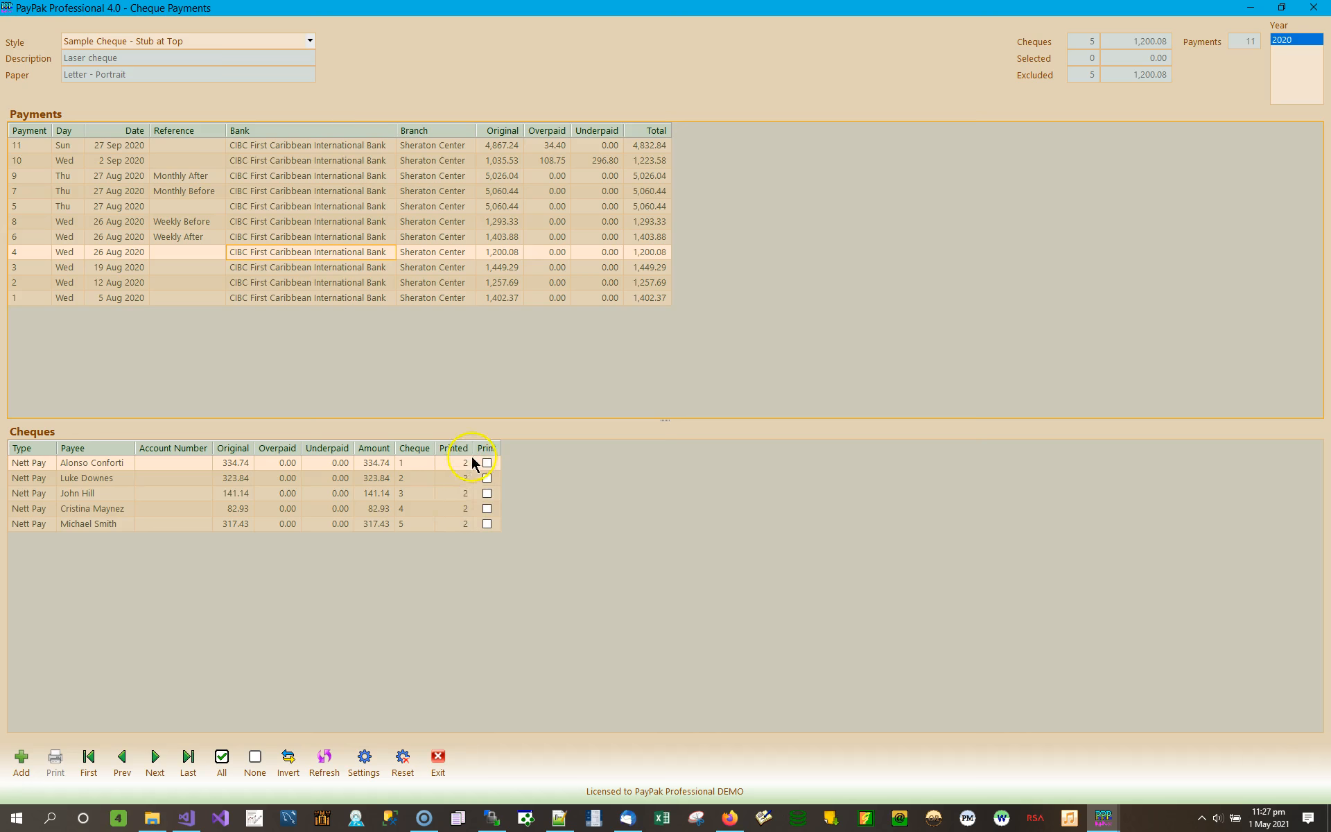
pyautogui.click(458, 476)
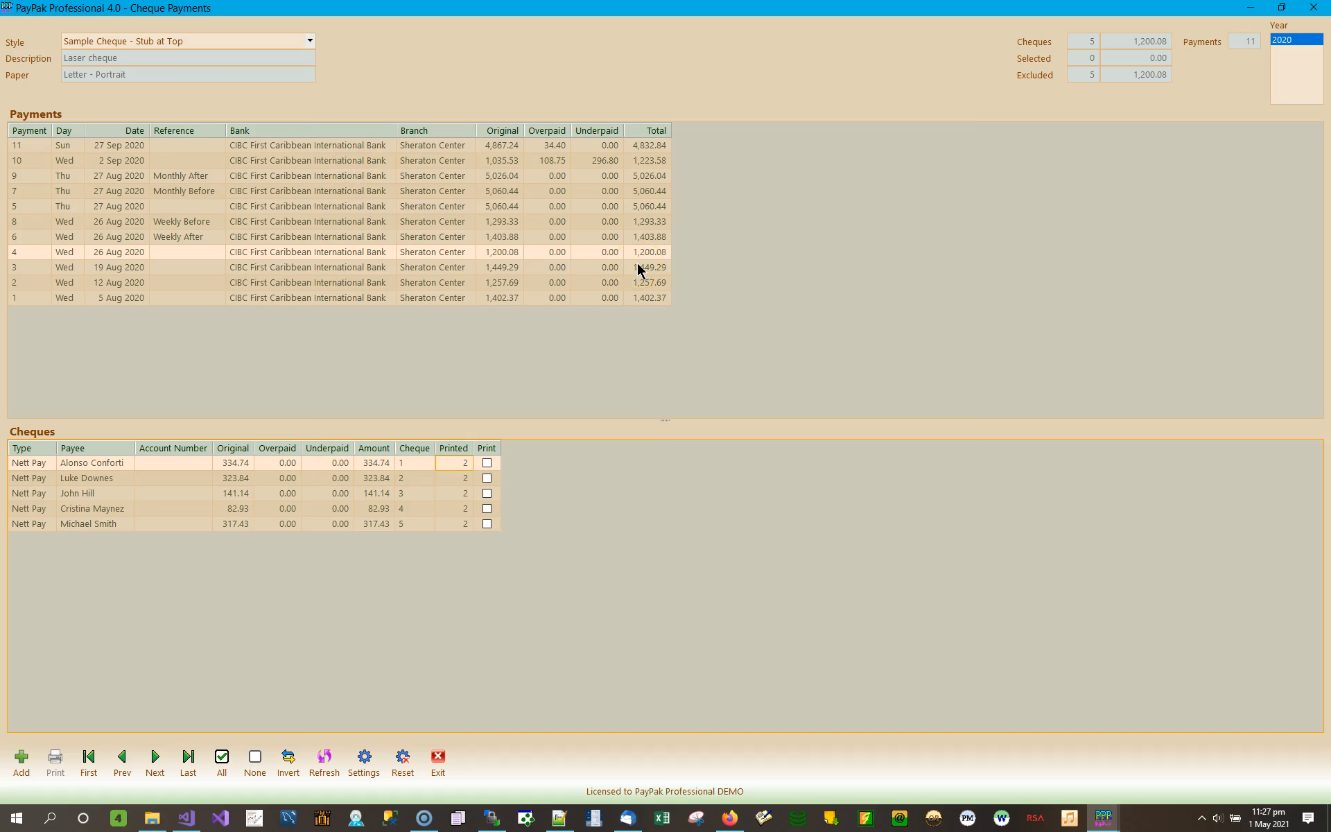
# - Show the 27 Sep 2020 payment's two cheques, leaving the second cheque unmarked for printing
pyautogui.click(509, 146)
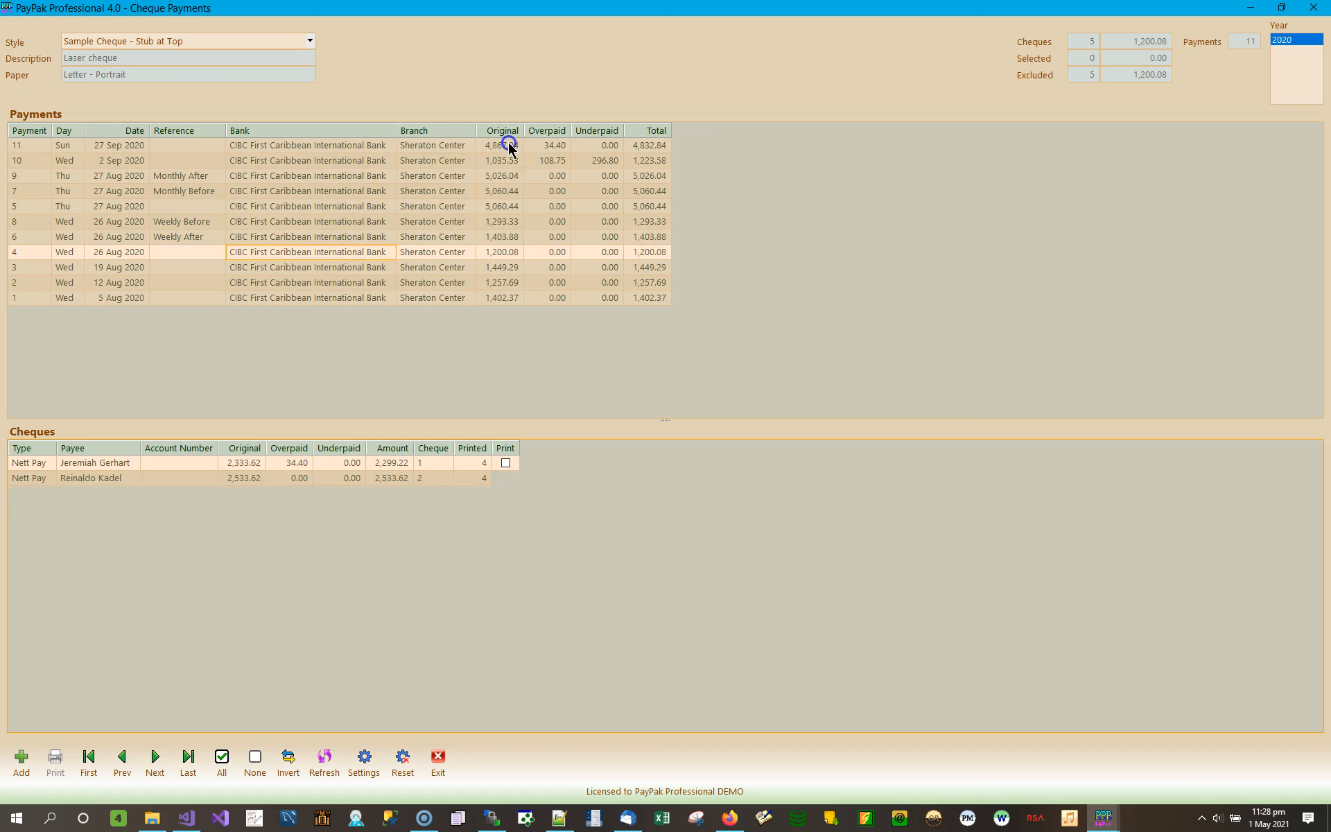
pyautogui.click(481, 477)
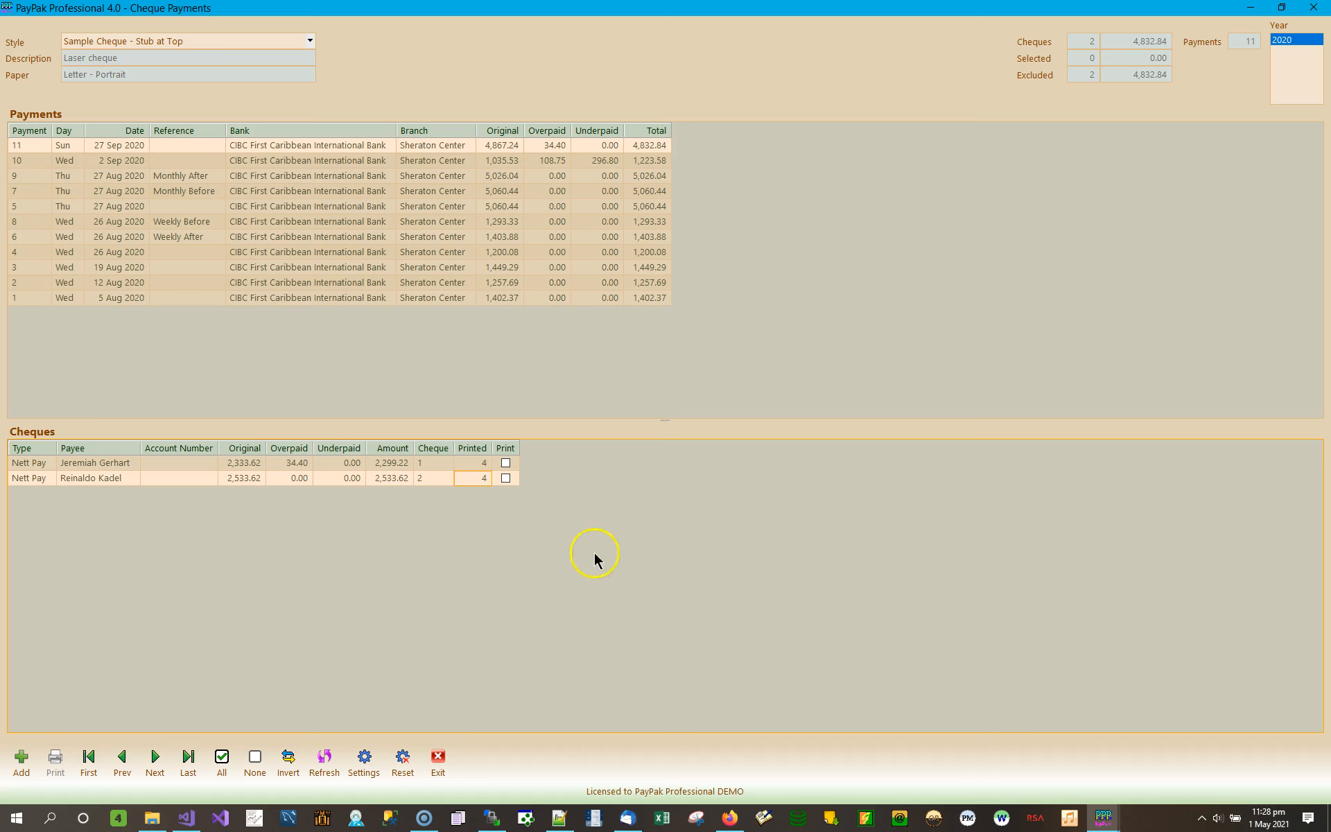
pyautogui.click(505, 478)
pyautogui.click(505, 477)
# - Step through the payments with First, Next and Prev, then jump to the last, 5 Aug 2020
pyautogui.click(95, 758)
pyautogui.click(159, 759)
pyautogui.click(159, 759)
pyautogui.click(159, 760)
pyautogui.click(159, 760)
pyautogui.click(159, 760)
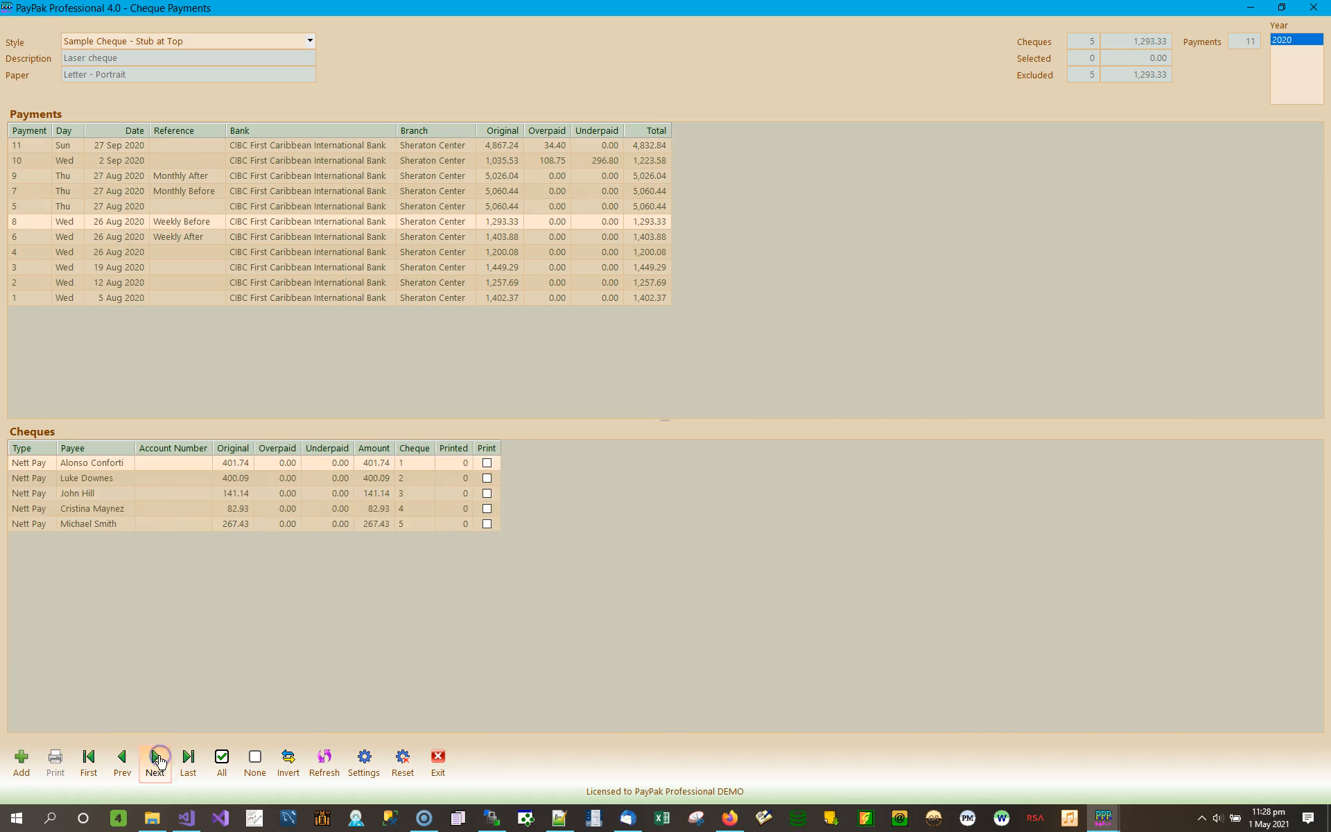
pyautogui.click(159, 759)
pyautogui.click(158, 758)
pyautogui.click(121, 763)
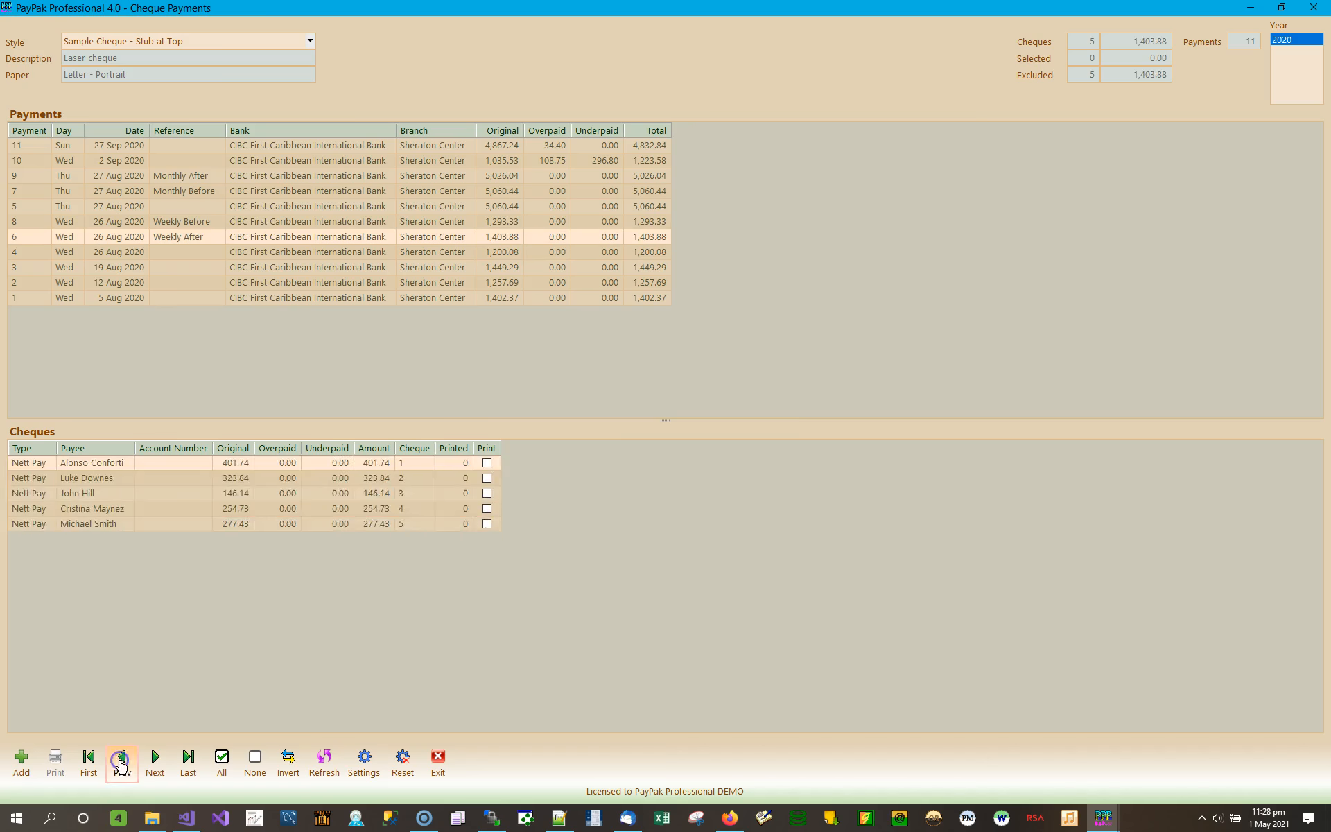
pyautogui.click(121, 766)
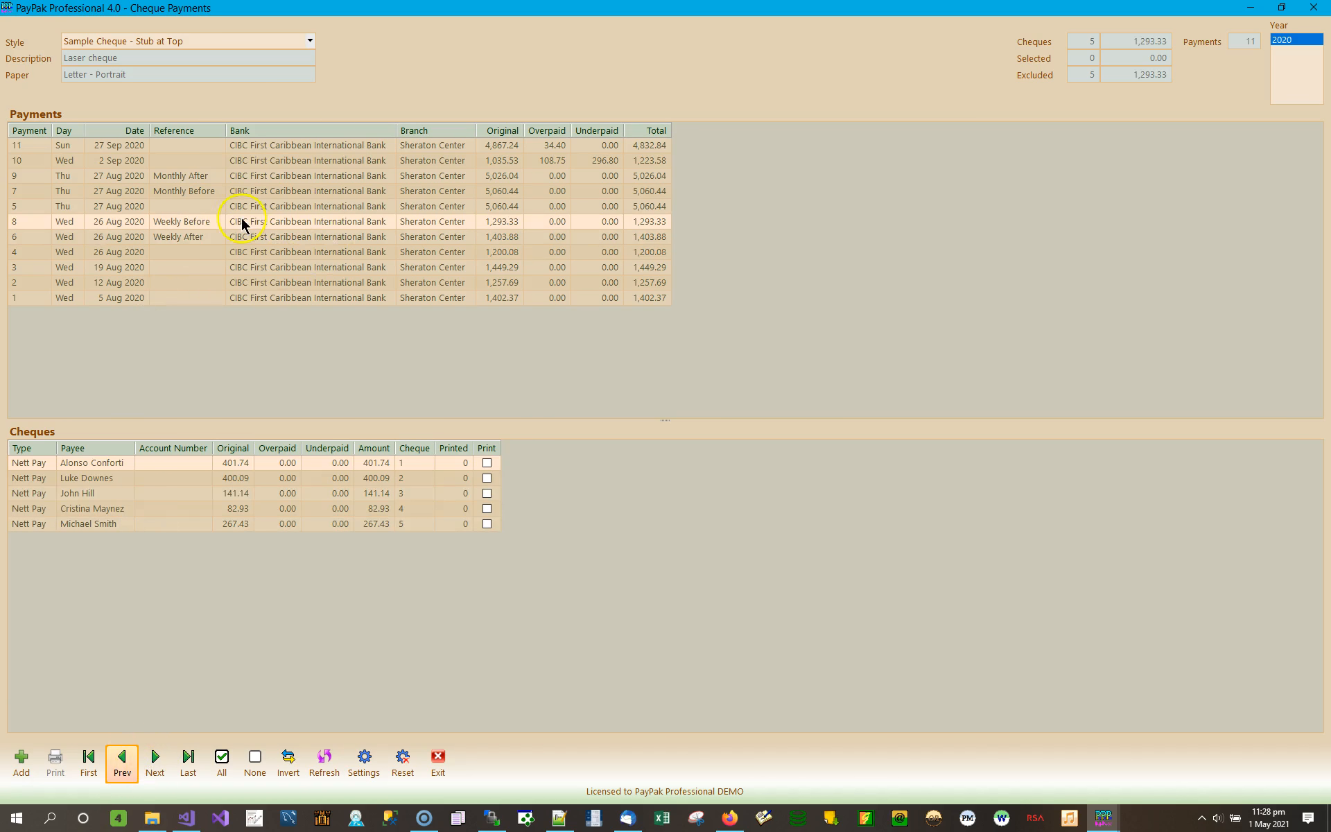
pyautogui.click(178, 226)
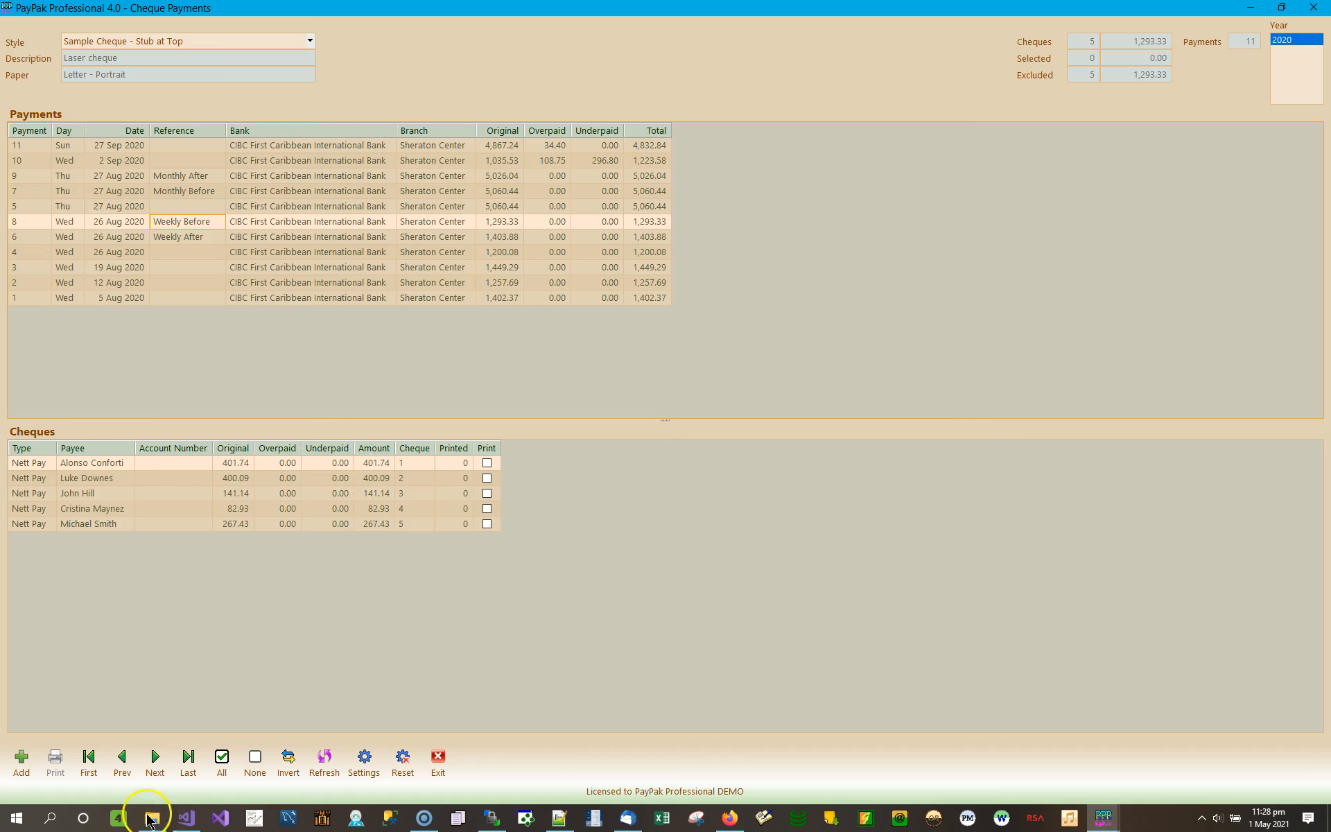
pyautogui.click(186, 755)
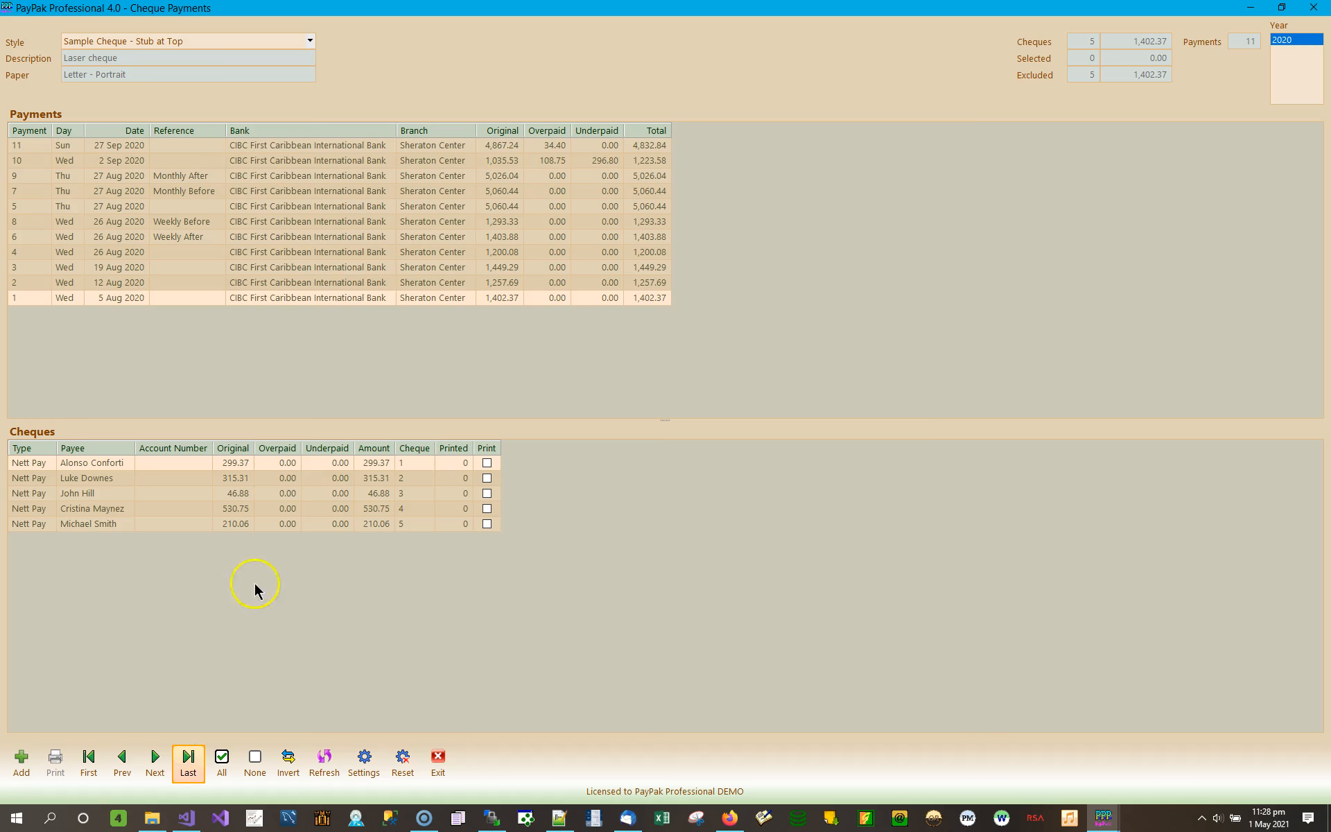
# - Mark all five cheques for printing, then invert and clear the marks so none remain
pyautogui.click(222, 757)
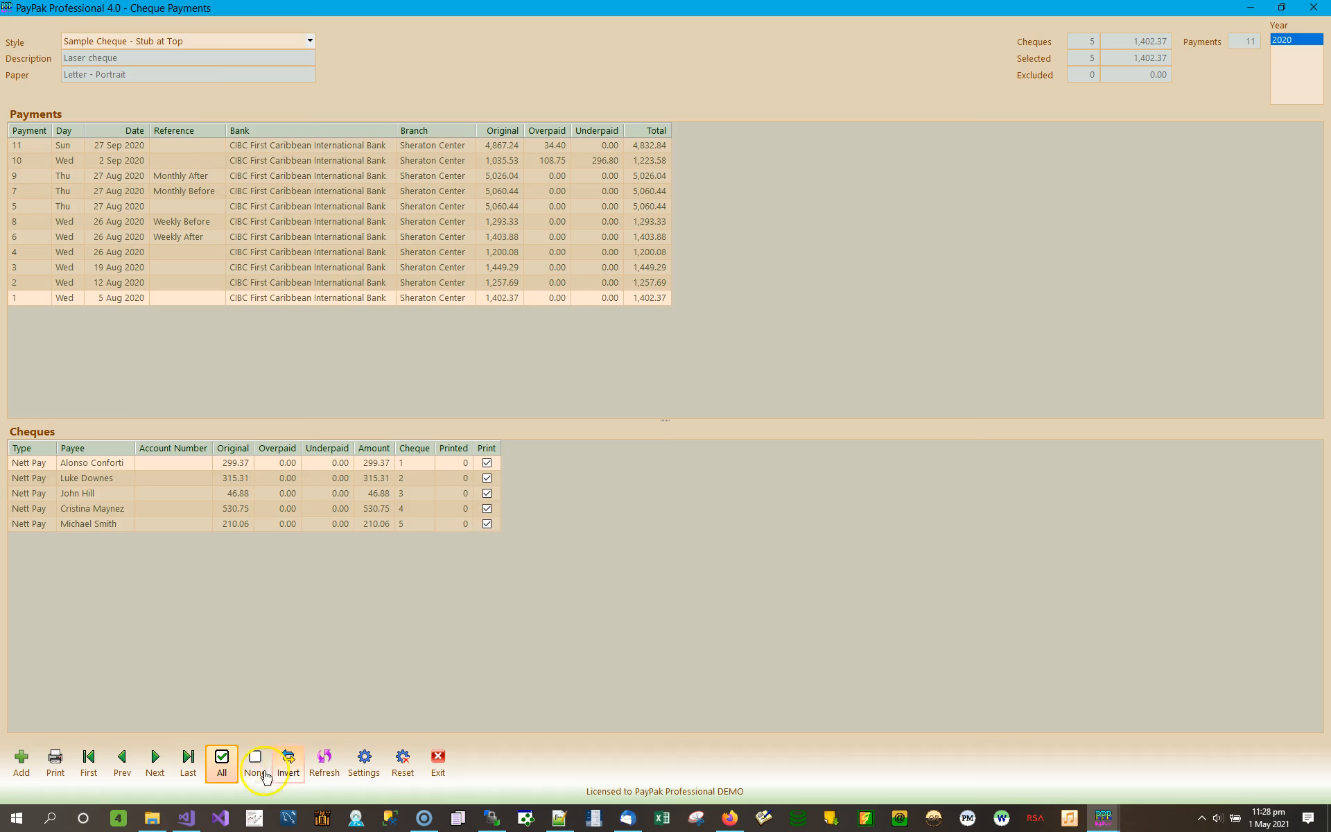
pyautogui.click(487, 494)
pyautogui.click(487, 478)
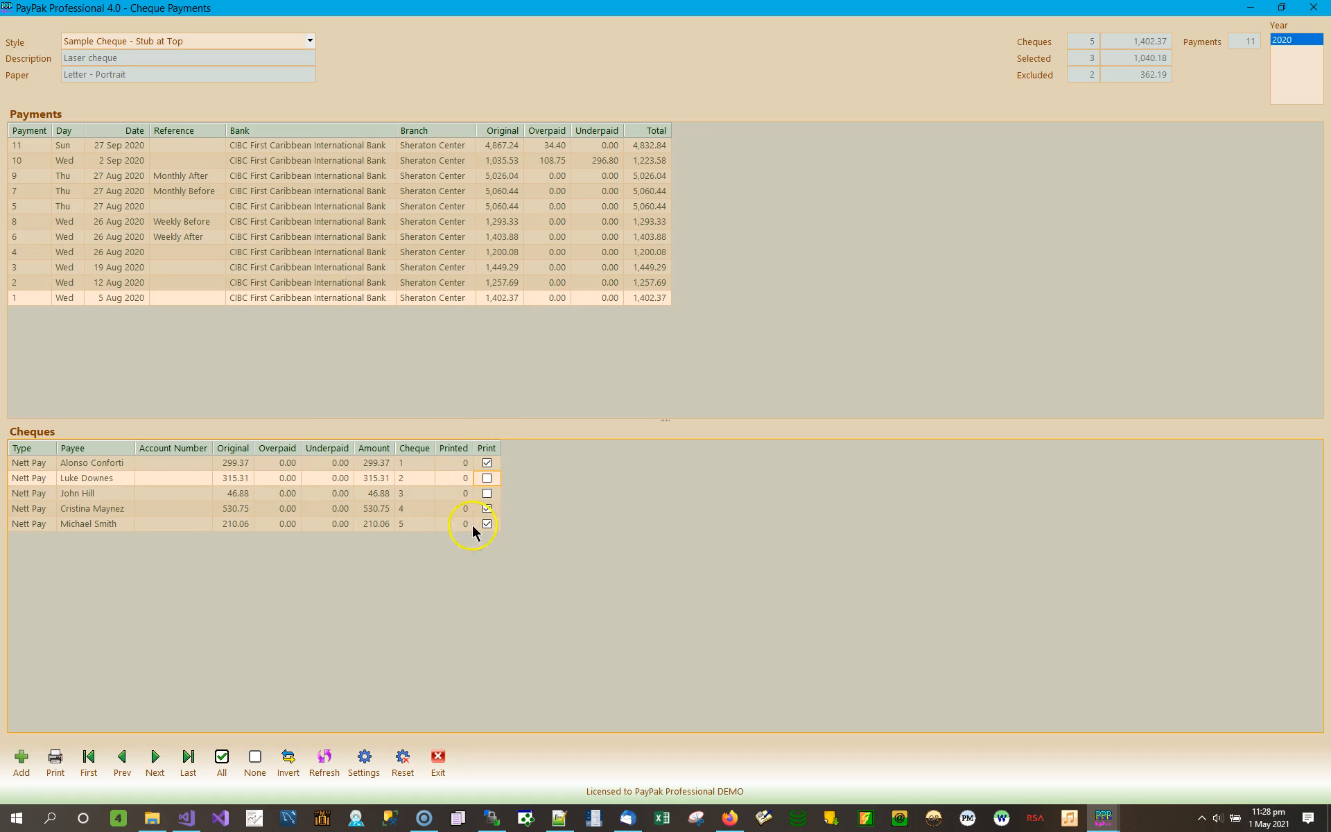
pyautogui.click(288, 757)
pyautogui.click(255, 760)
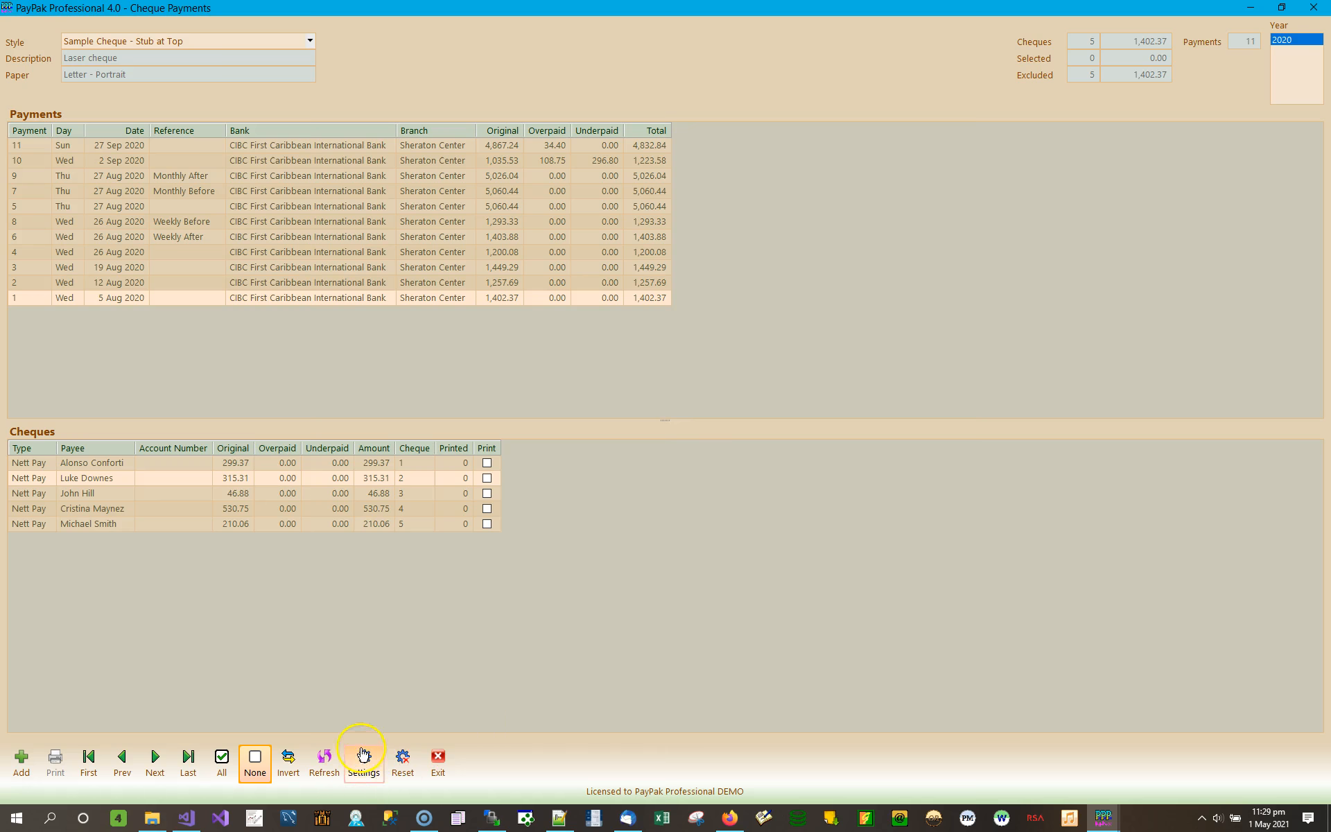
# - Keep the Stub at Top cheque style and resize the payments and cheques areas
pyautogui.click(310, 42)
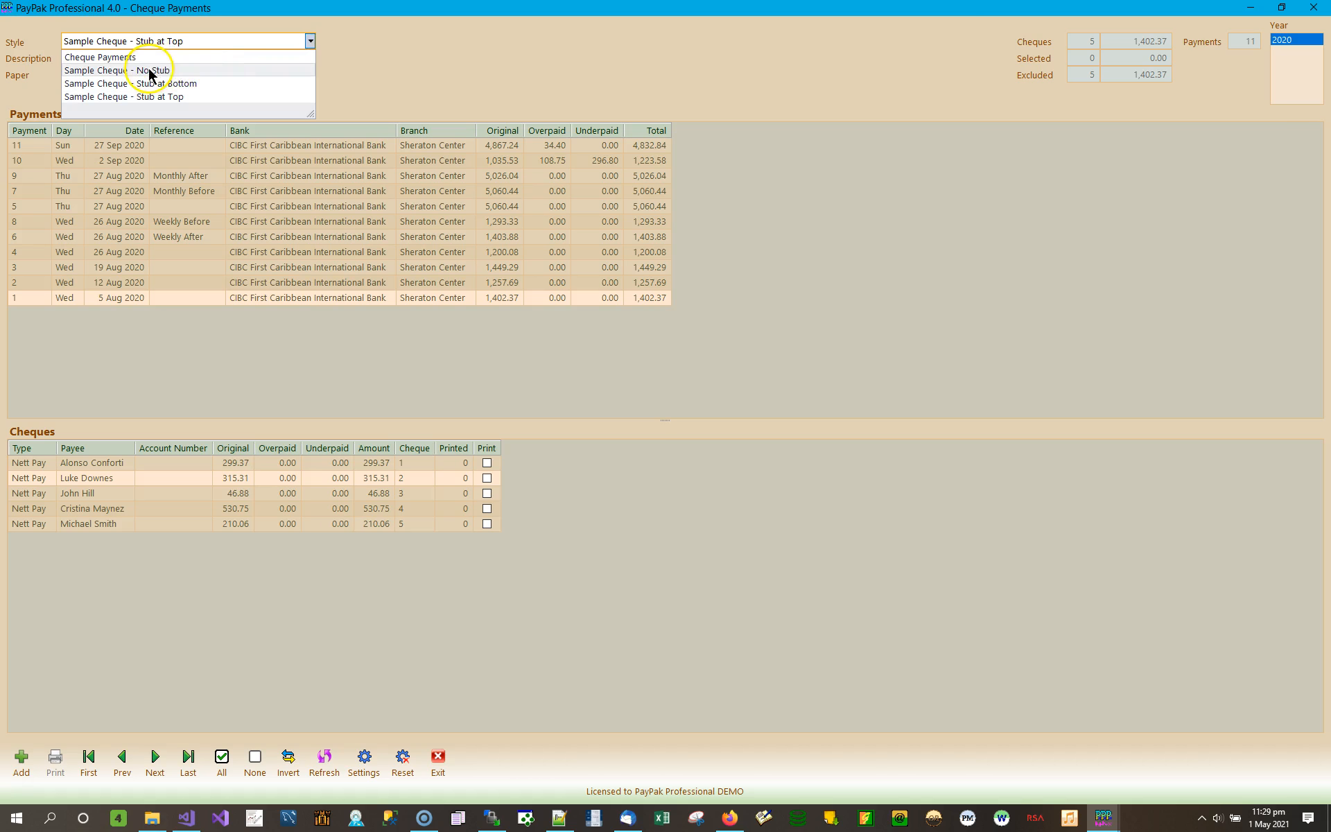
pyautogui.click(400, 60)
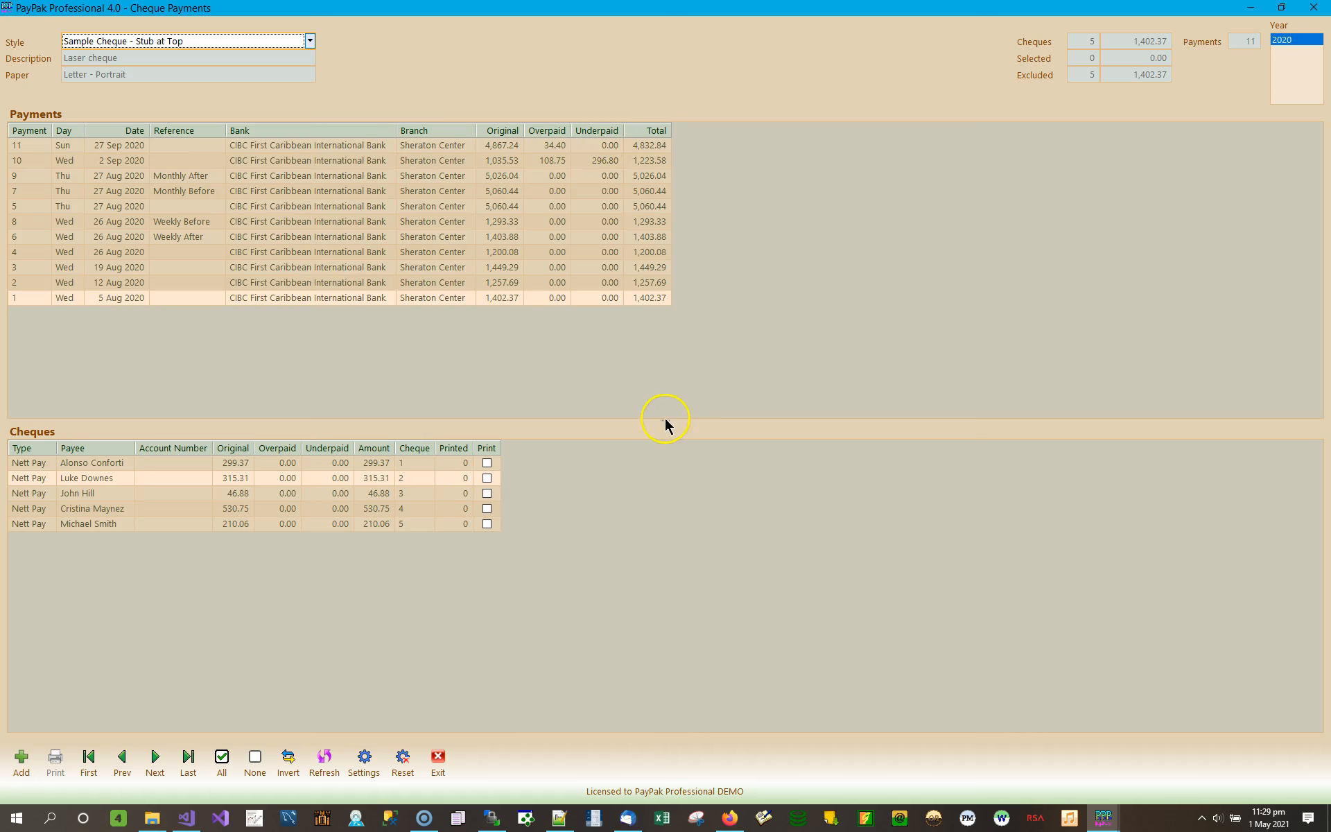
pyautogui.moveTo(667, 419)
pyautogui.mouseDown()
pyautogui.moveTo(682, 342)
pyautogui.moveTo(659, 496)
pyautogui.moveTo(668, 354)
pyautogui.moveTo(656, 496)
pyautogui.moveTo(659, 327)
pyautogui.mouseUp()
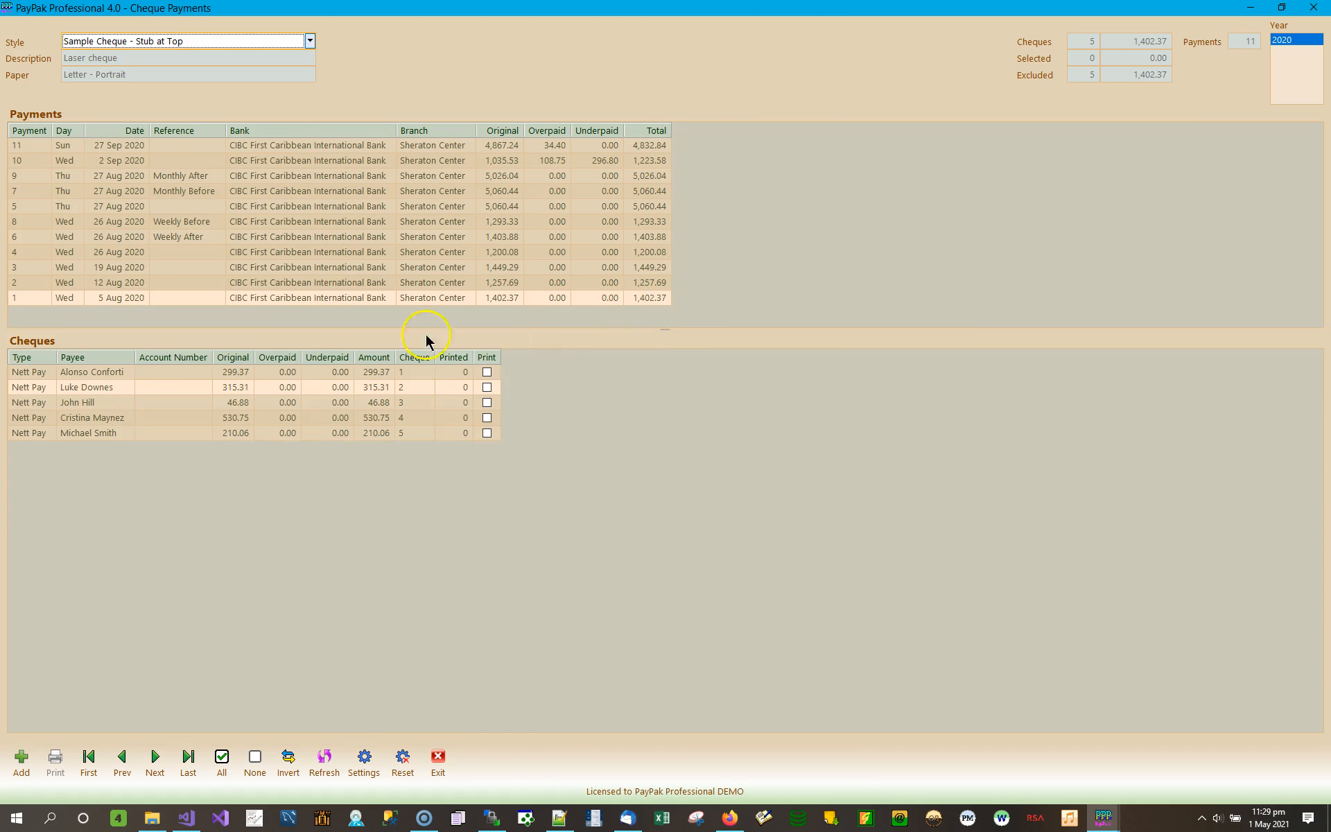
# - Save the program settings and start a new cheque payment dated 1 May 2021
pyautogui.click(363, 760)
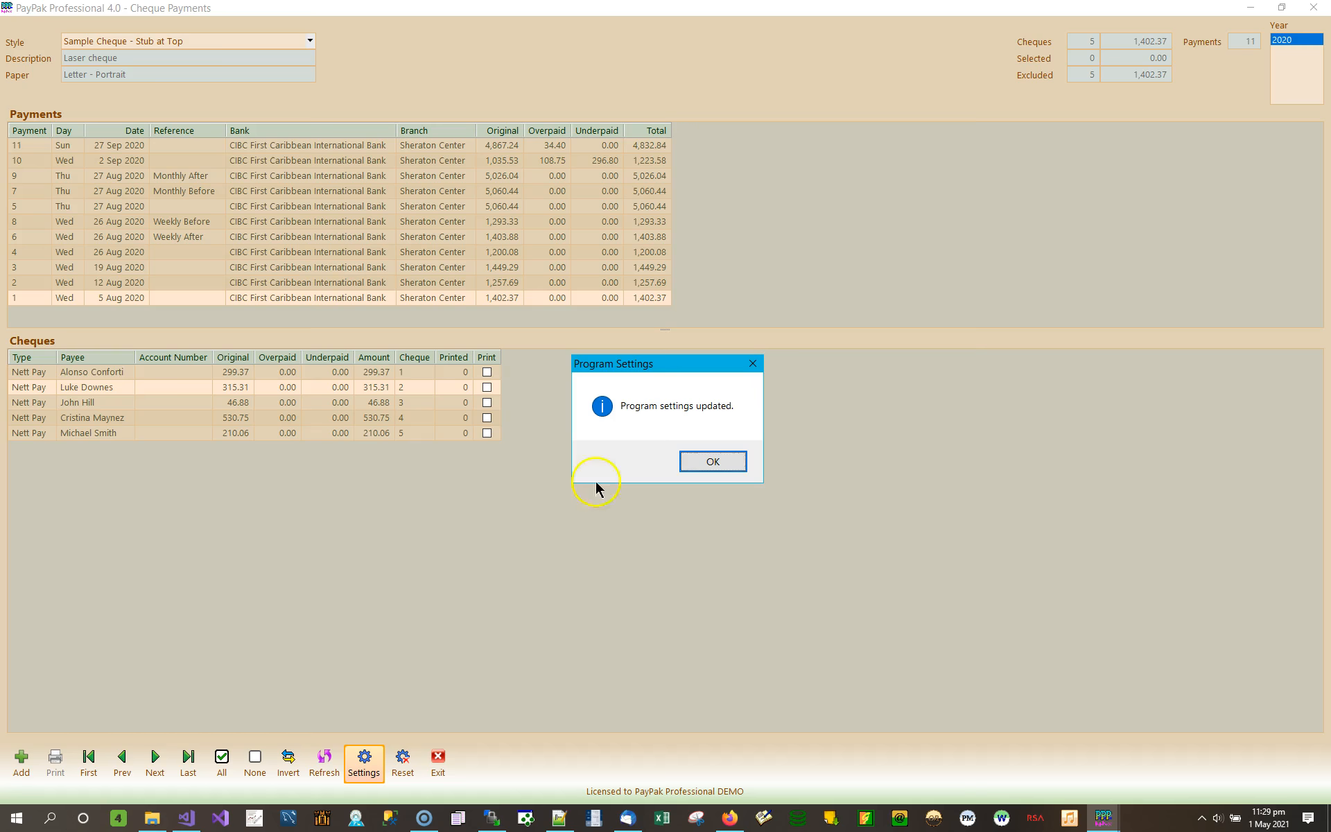
pyautogui.click(717, 463)
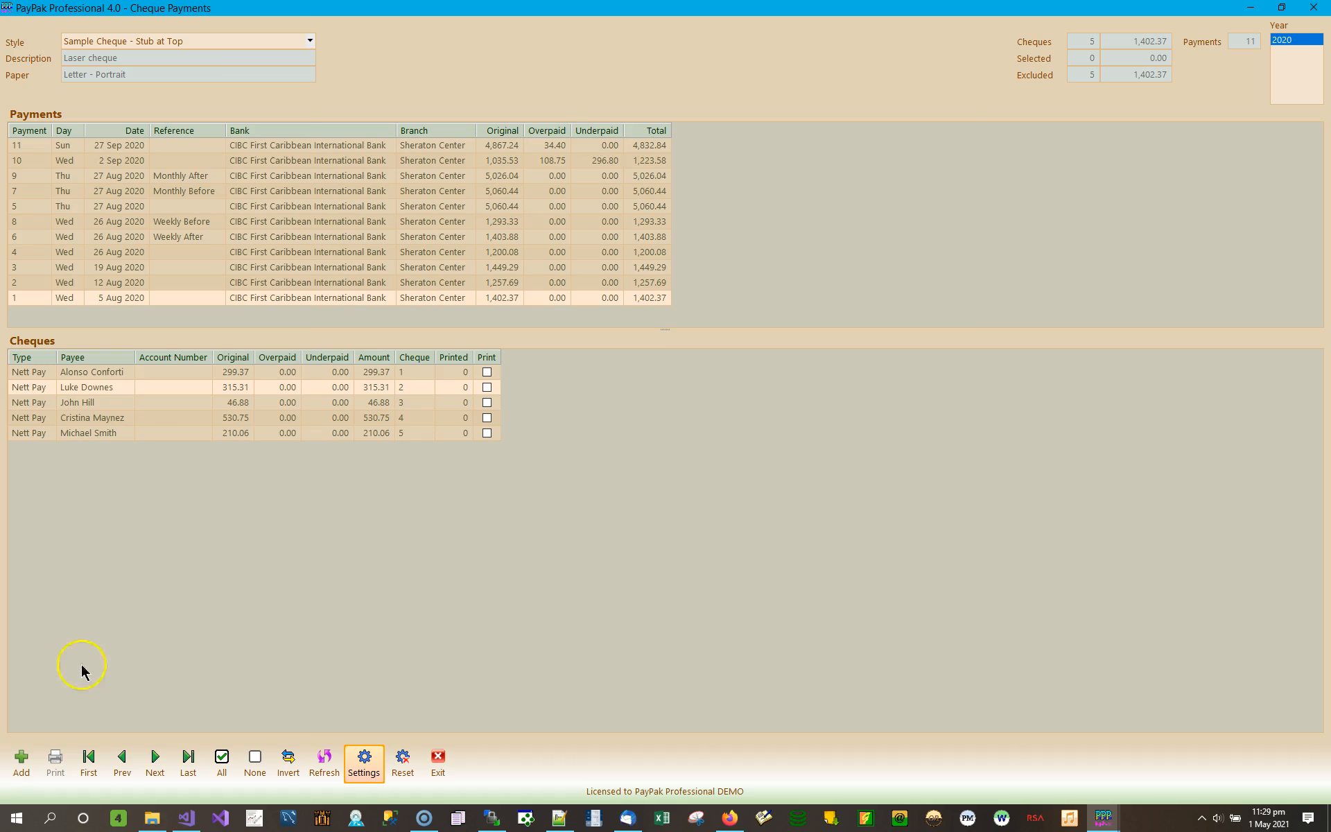
pyautogui.click(26, 759)
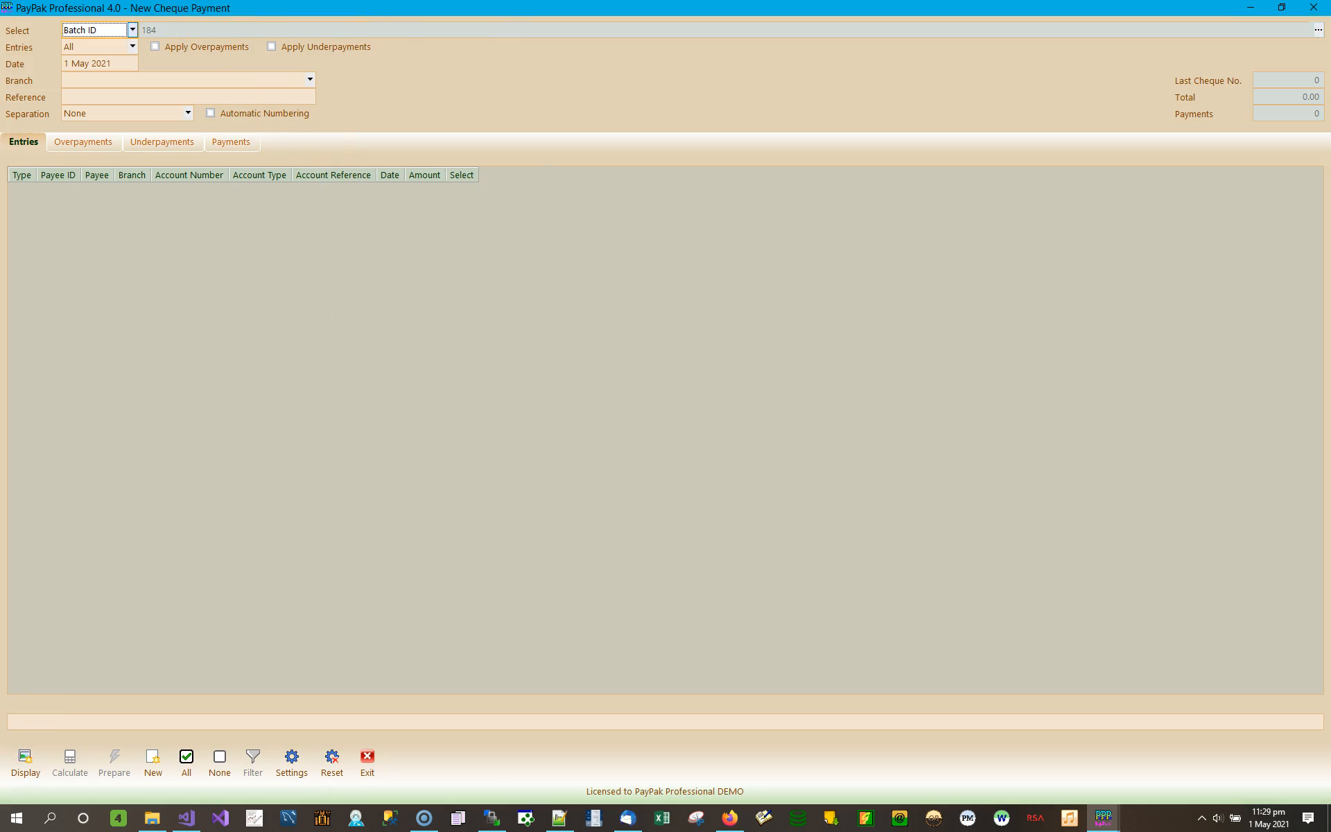
pyautogui.click(133, 30)
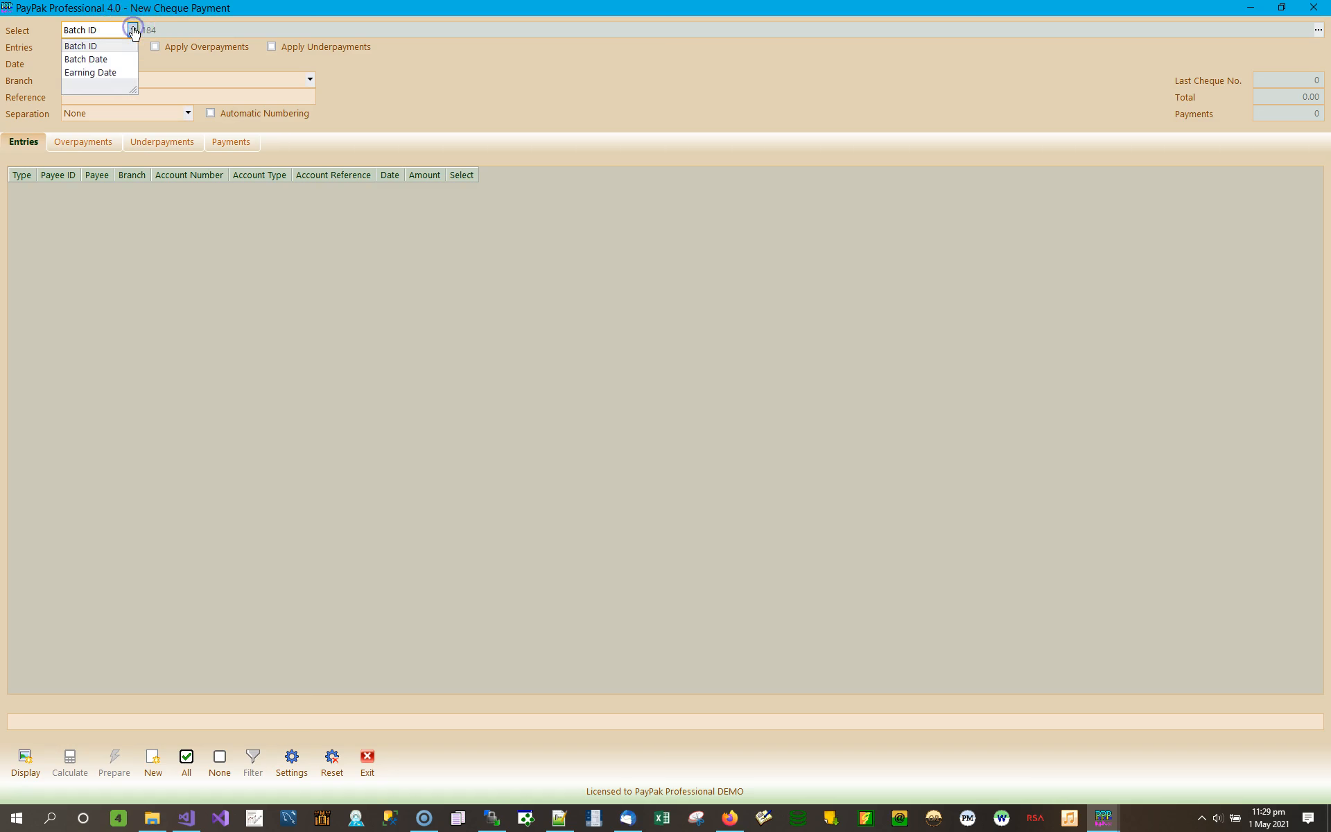
pyautogui.click(86, 60)
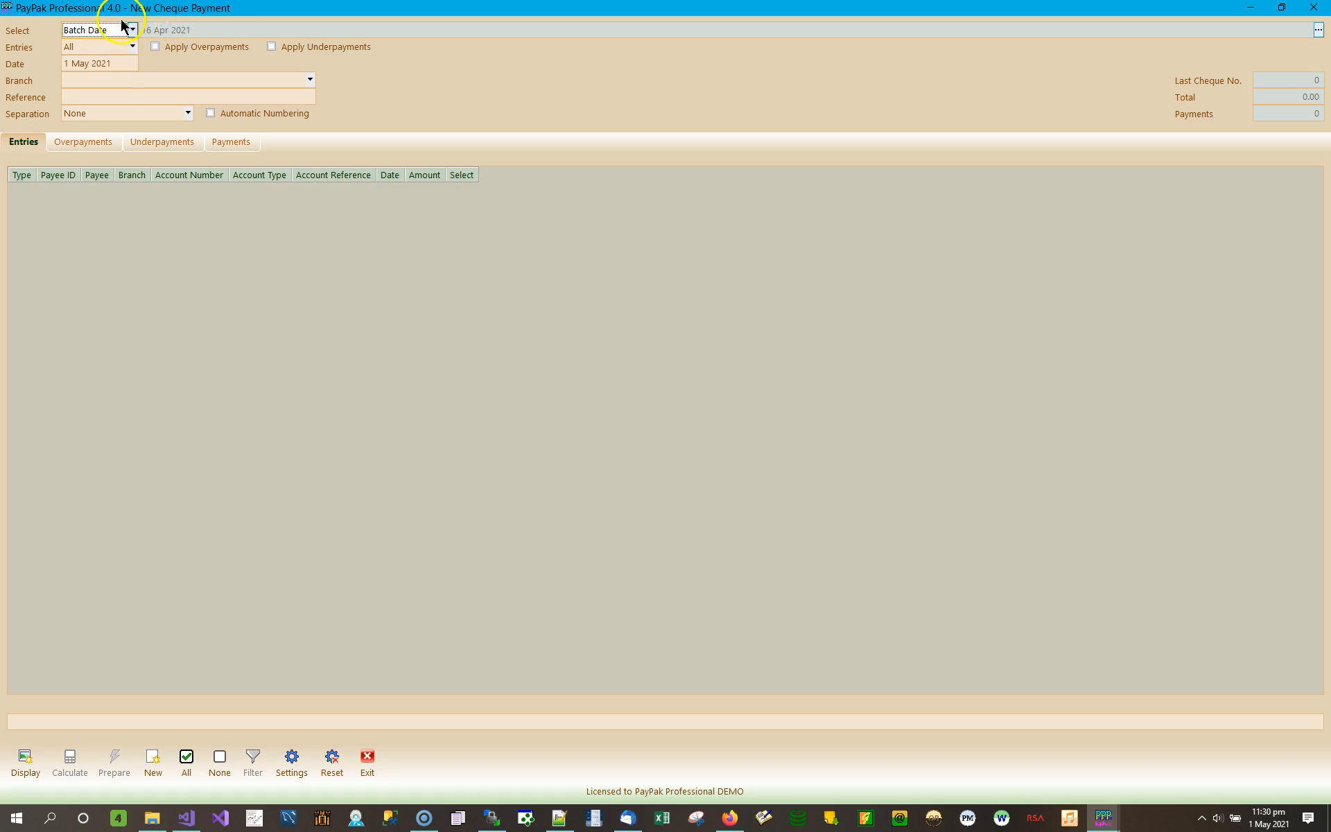
pyautogui.click(132, 29)
pyautogui.click(88, 46)
pyautogui.click(168, 26)
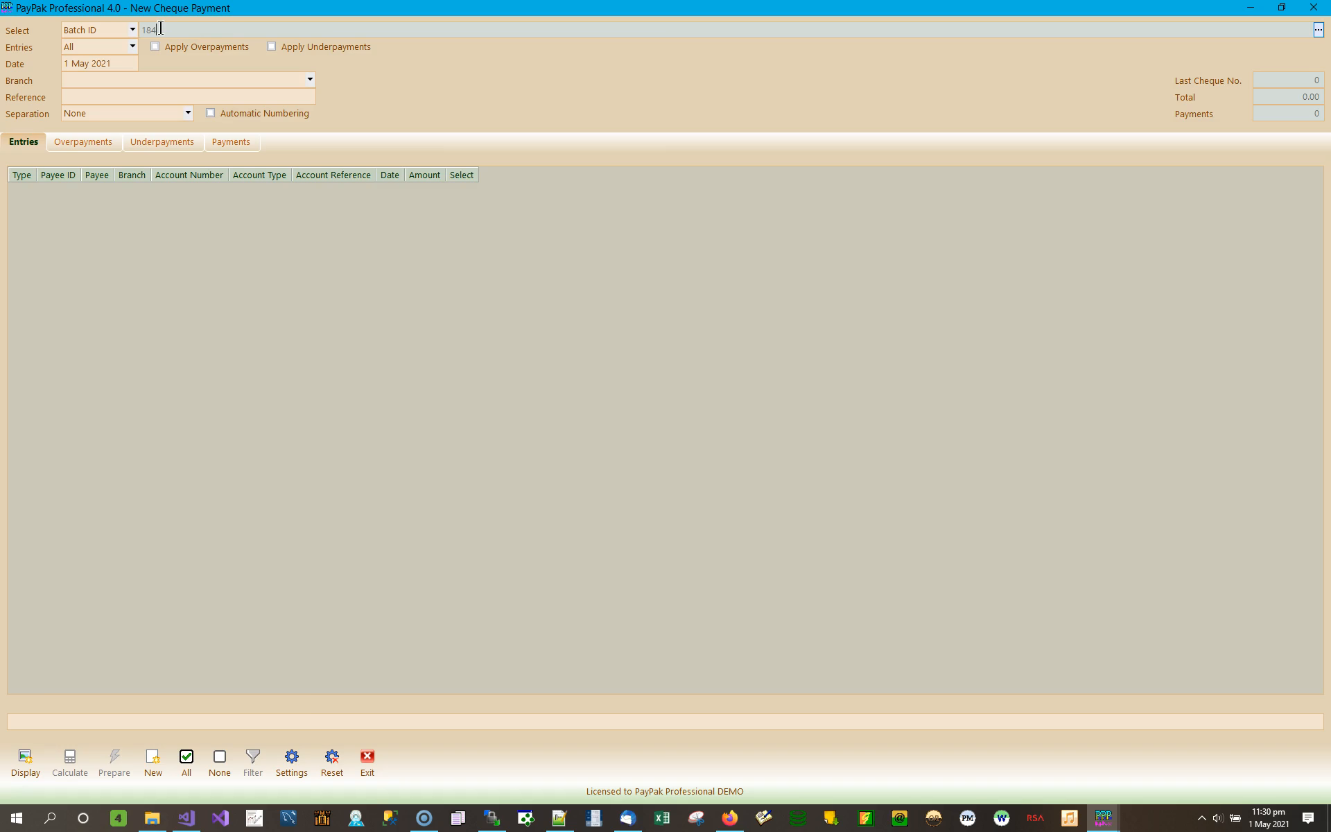
pyautogui.click(25, 761)
pyautogui.click(267, 30)
# - Tick batches 183, 182, 68, 180 and 172, untick 184, and apply the selection
pyautogui.click(1317, 30)
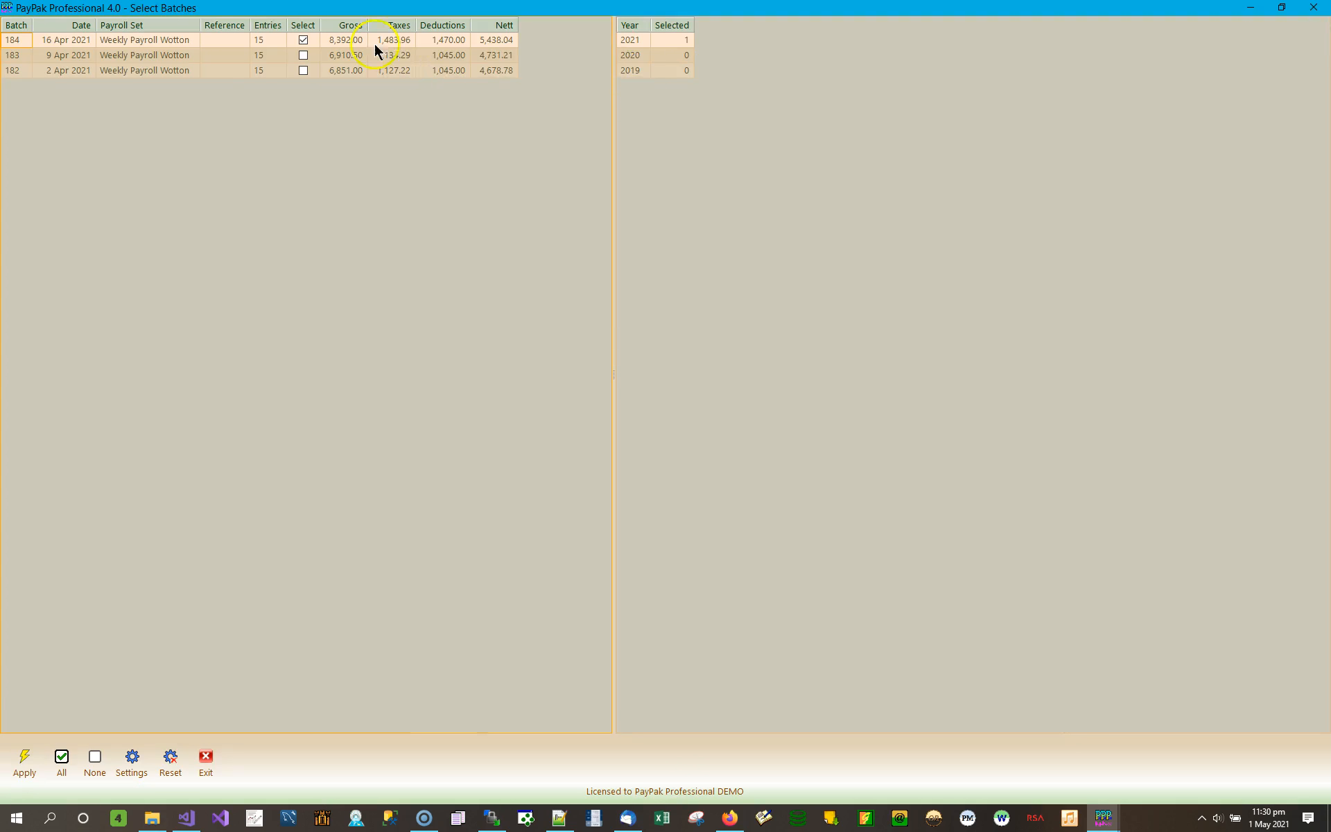
pyautogui.click(303, 56)
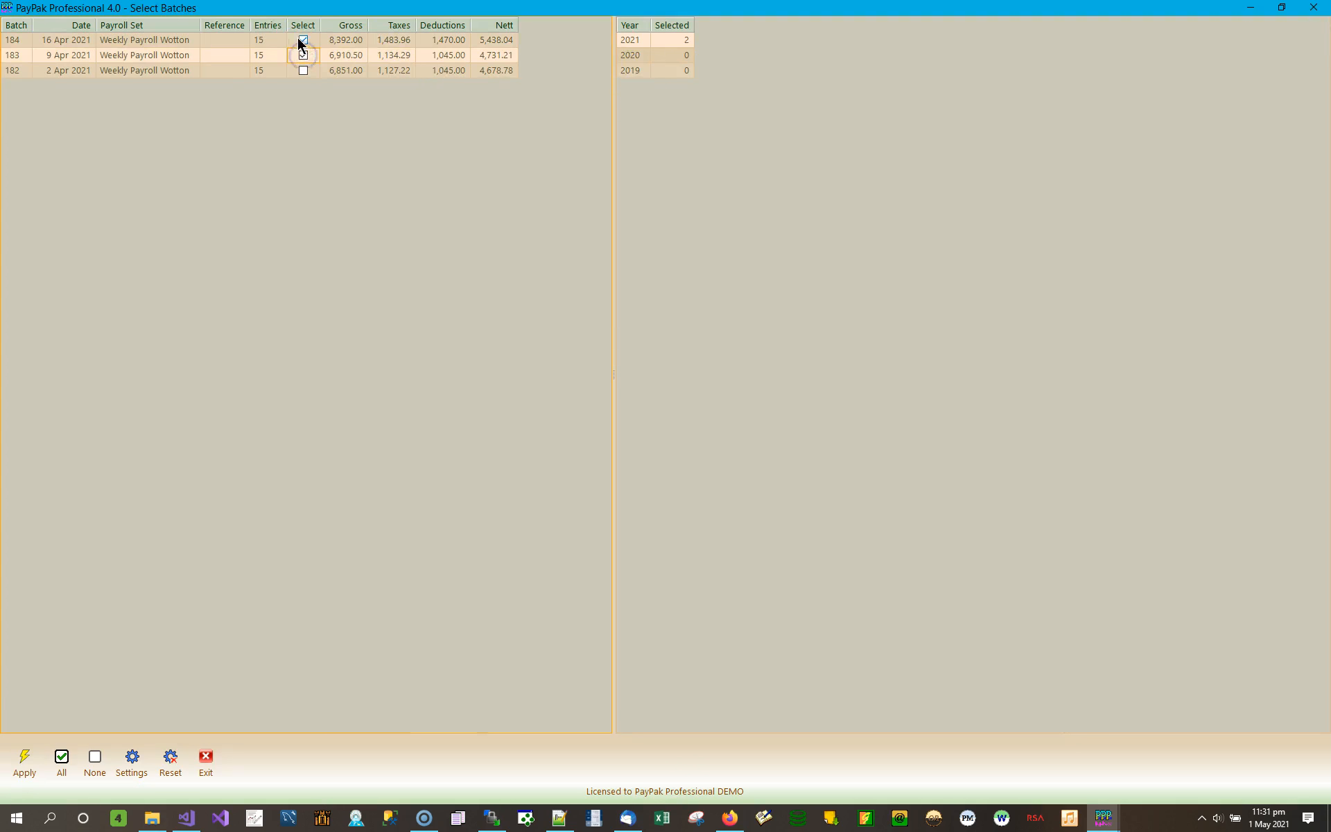
pyautogui.click(303, 40)
pyautogui.click(303, 72)
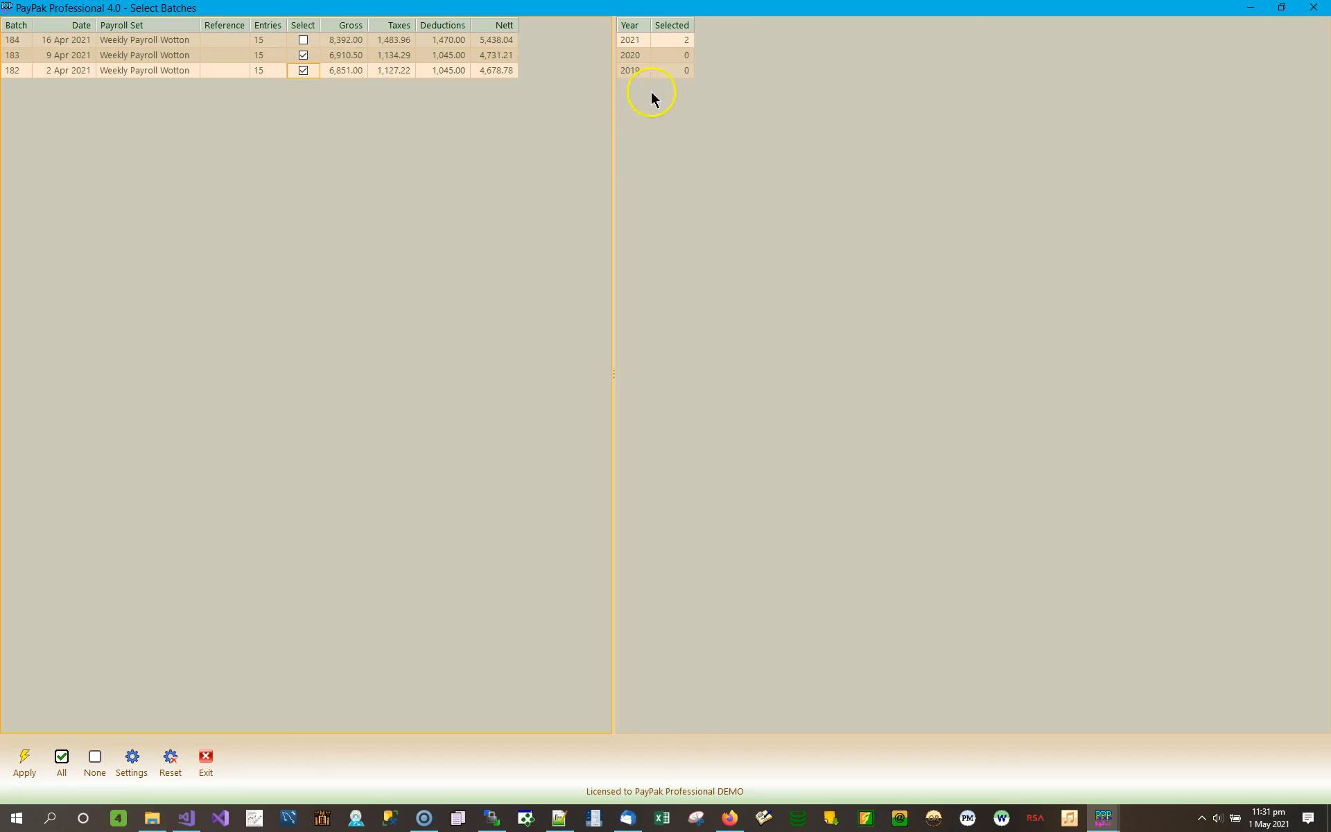
pyautogui.click(677, 41)
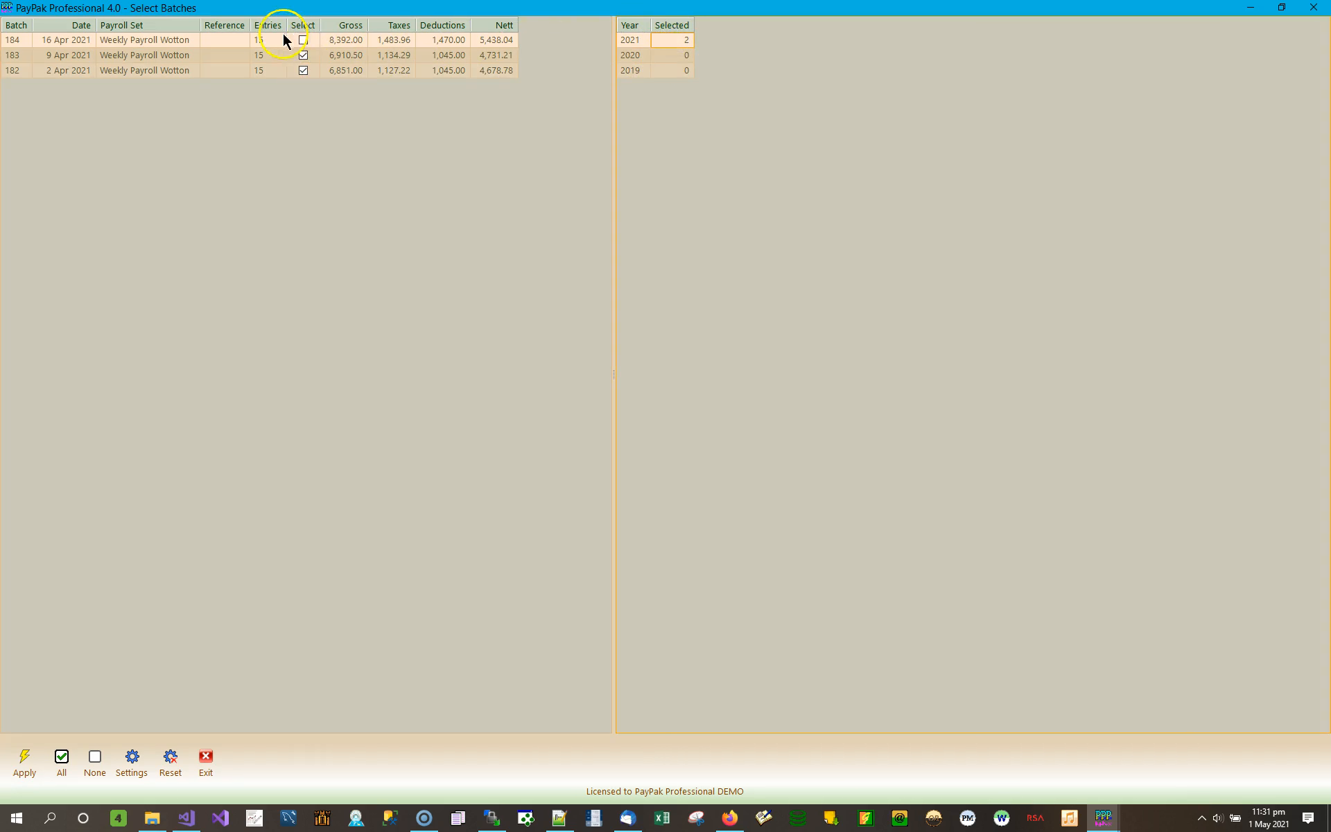
pyautogui.click(674, 55)
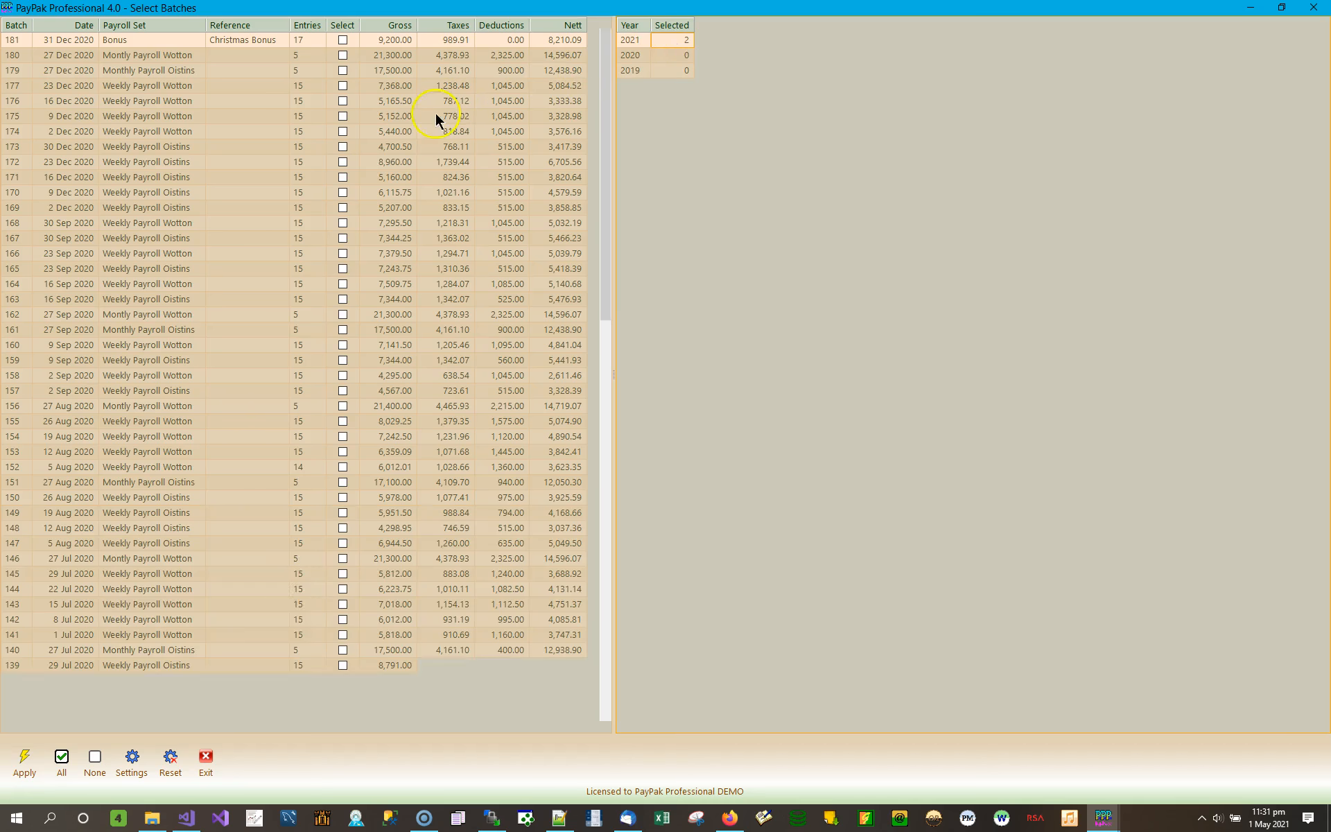
pyautogui.click(664, 74)
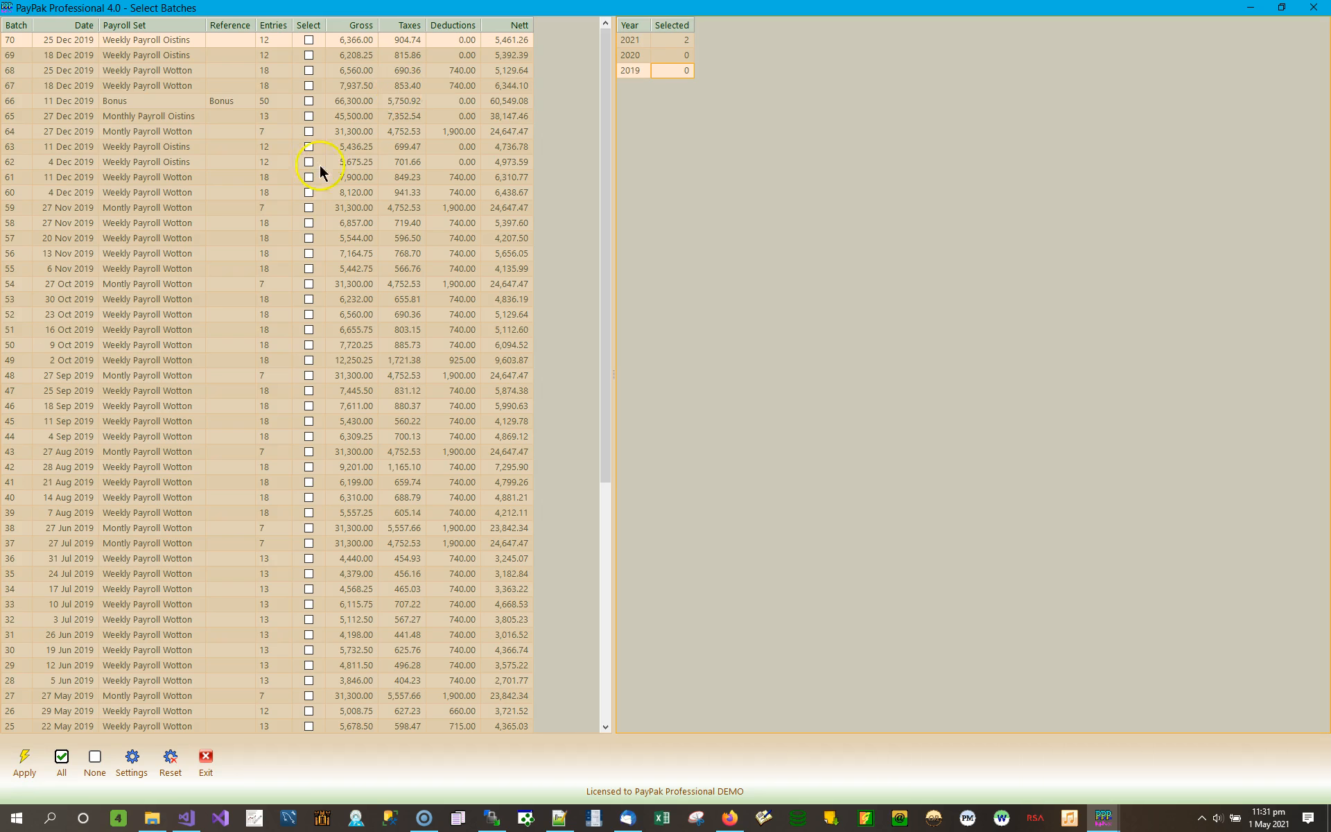
pyautogui.click(307, 71)
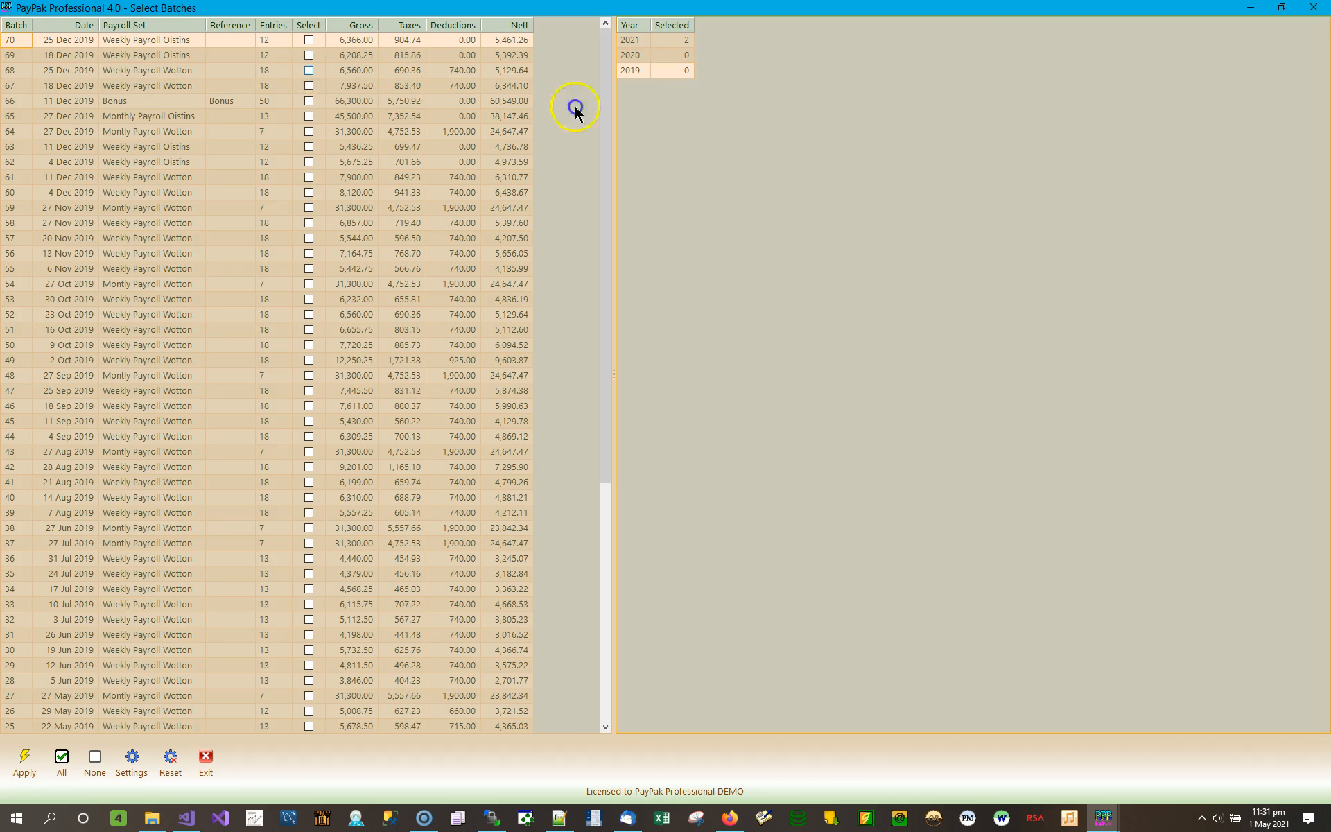
pyautogui.click(678, 56)
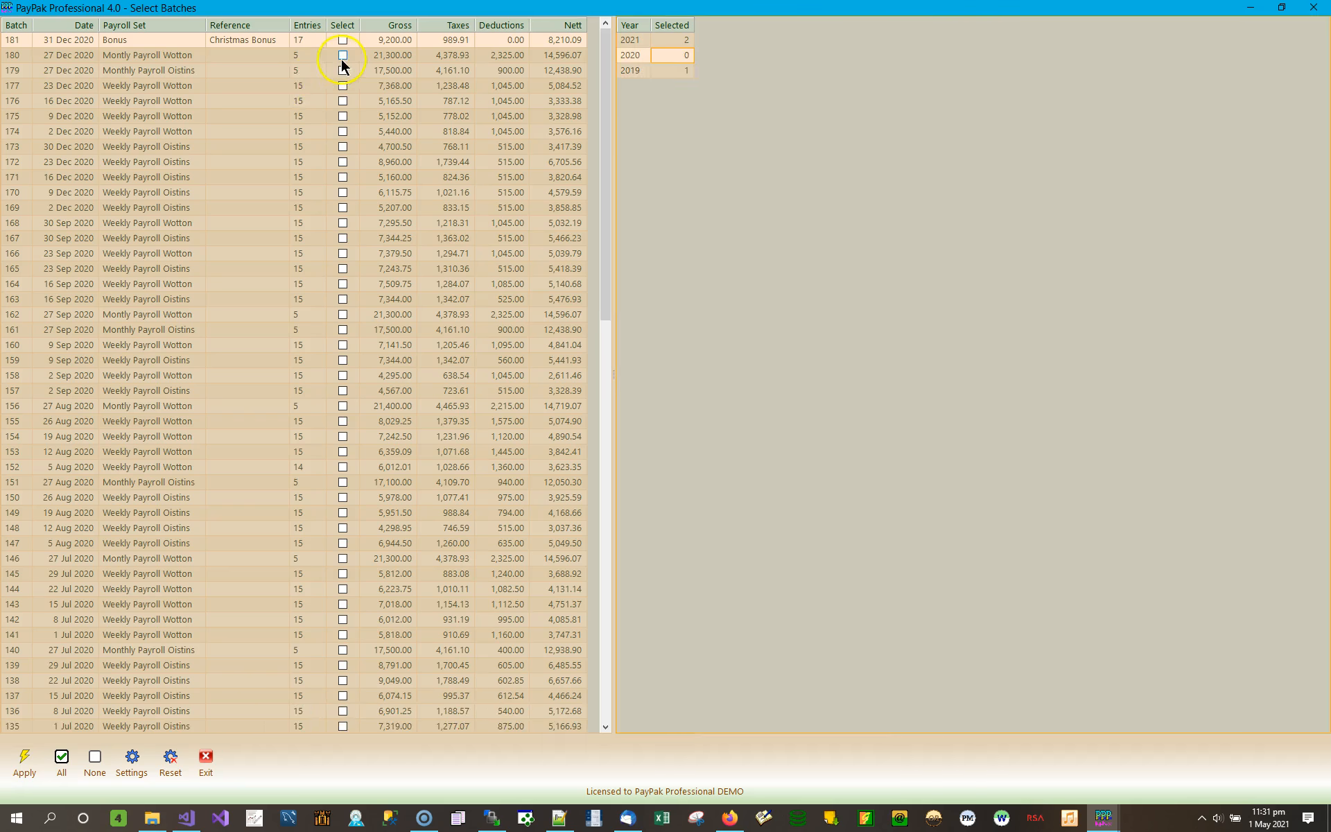
pyautogui.click(343, 60)
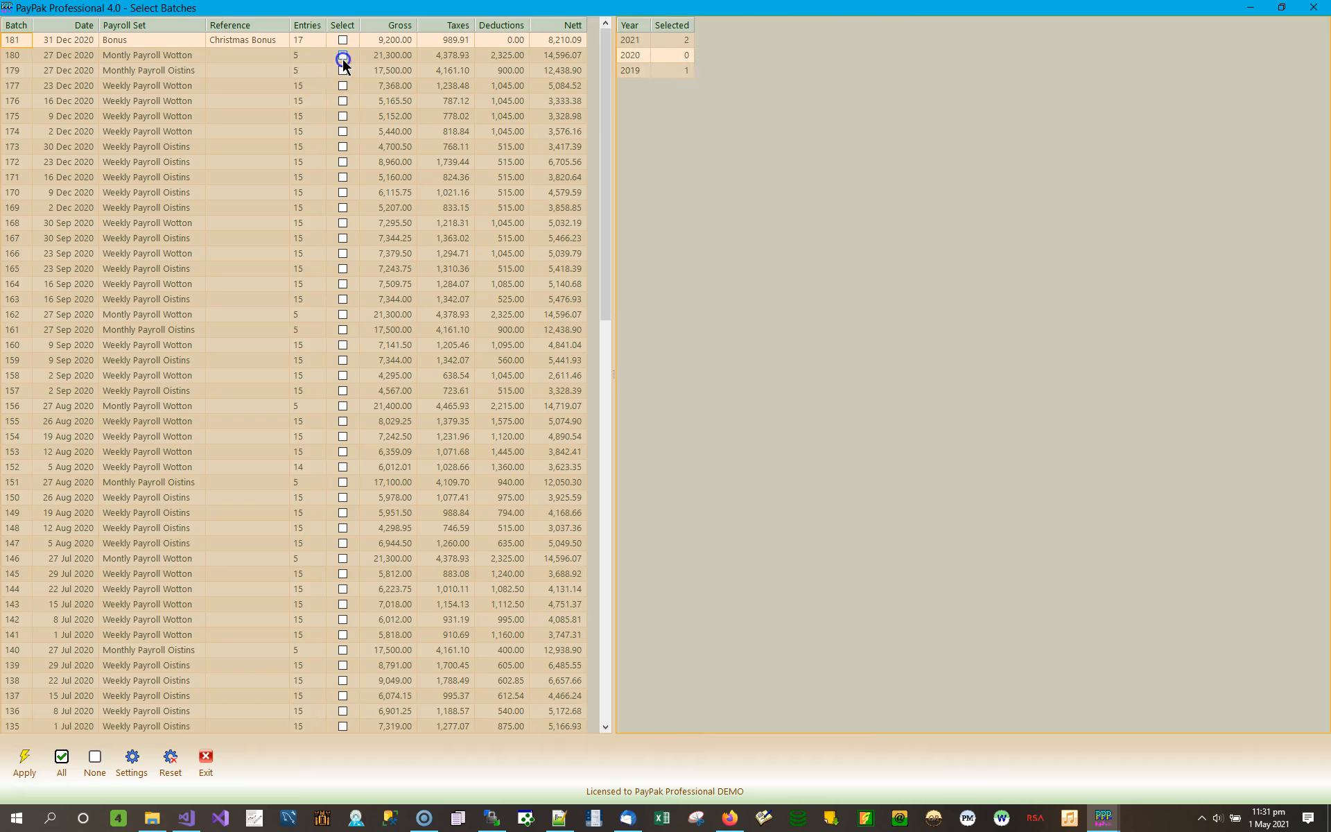
pyautogui.click(343, 161)
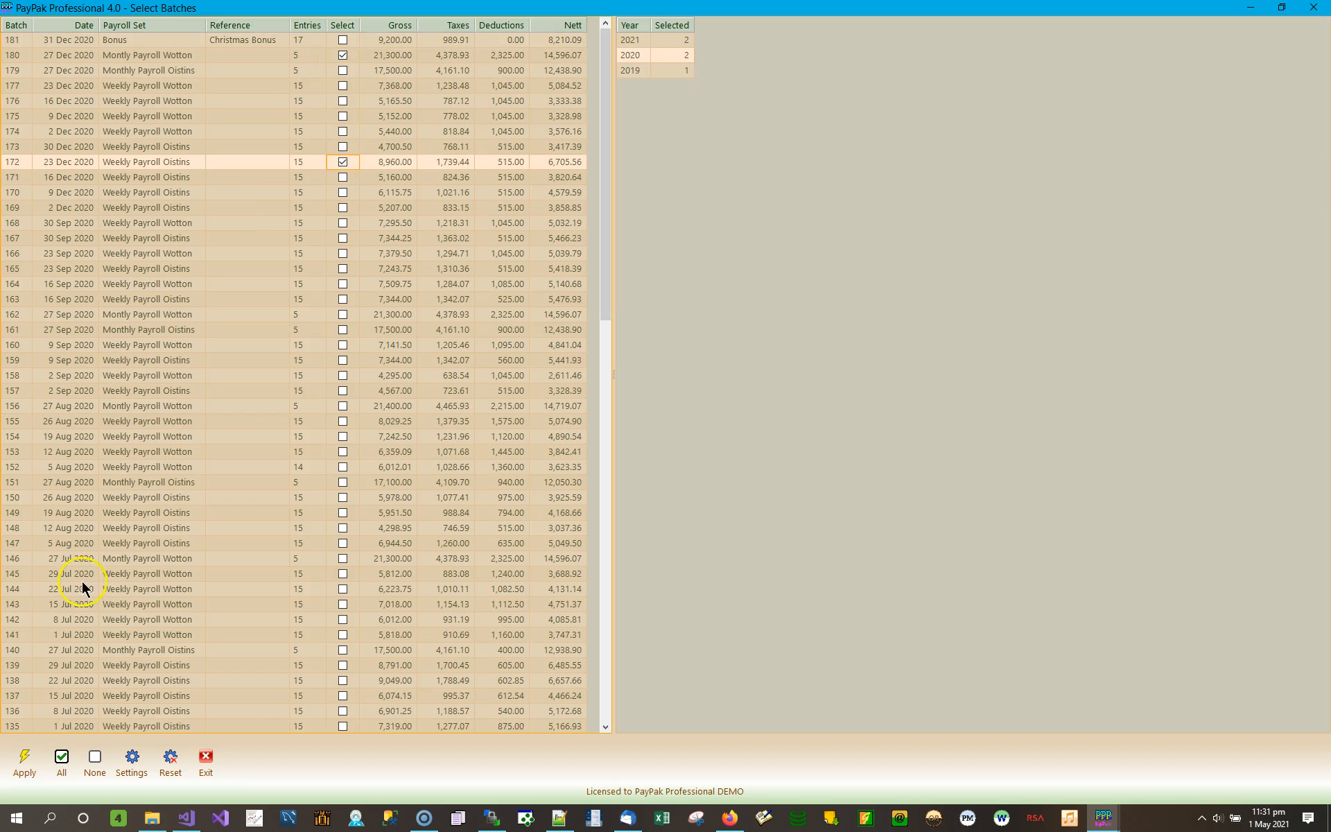
pyautogui.click(25, 757)
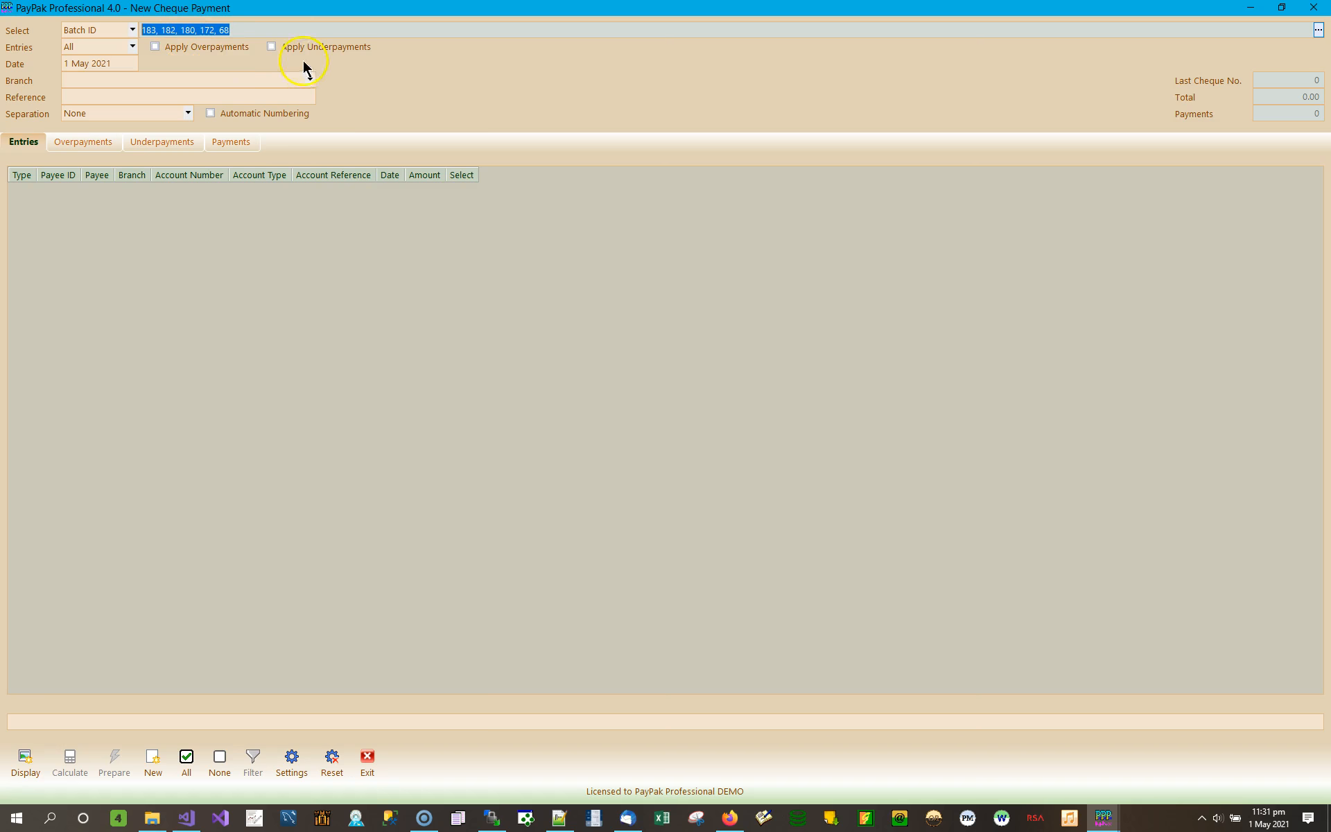
# - Display the 12 ticked Nett Pay entries from the chosen batches
pyautogui.click(25, 756)
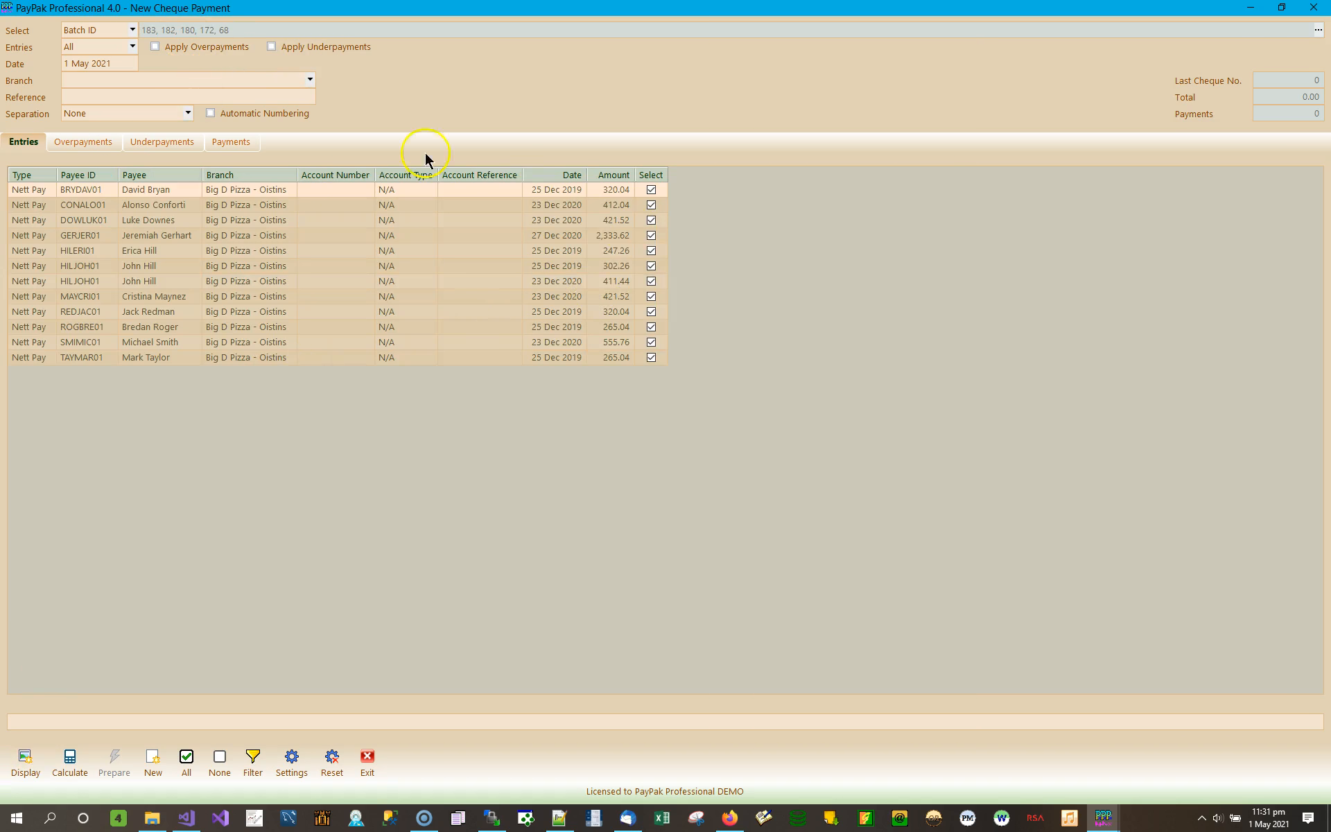
# - Switch batch selection to Batch Date and drop the 16 Apr 2021 date
pyautogui.click(133, 31)
pyautogui.click(114, 58)
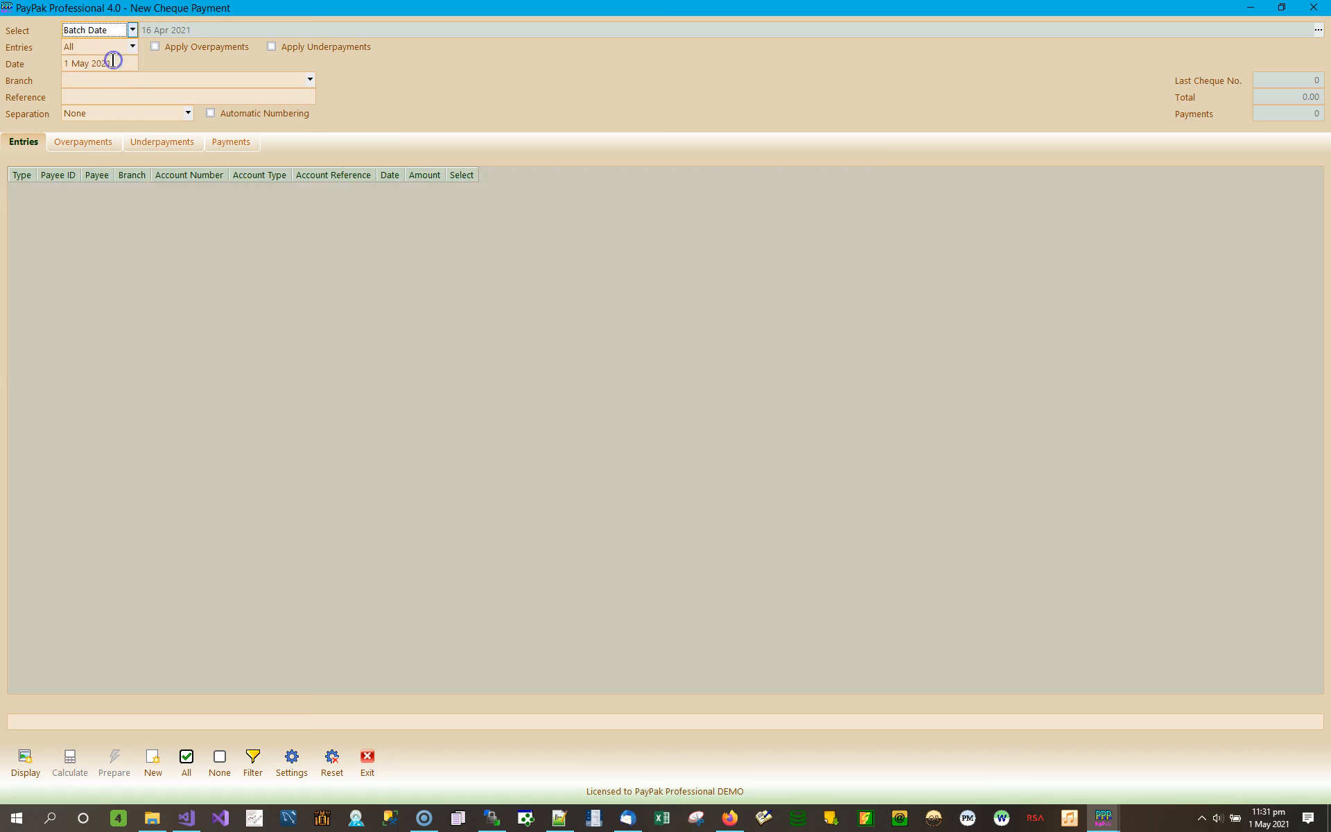
pyautogui.click(1318, 30)
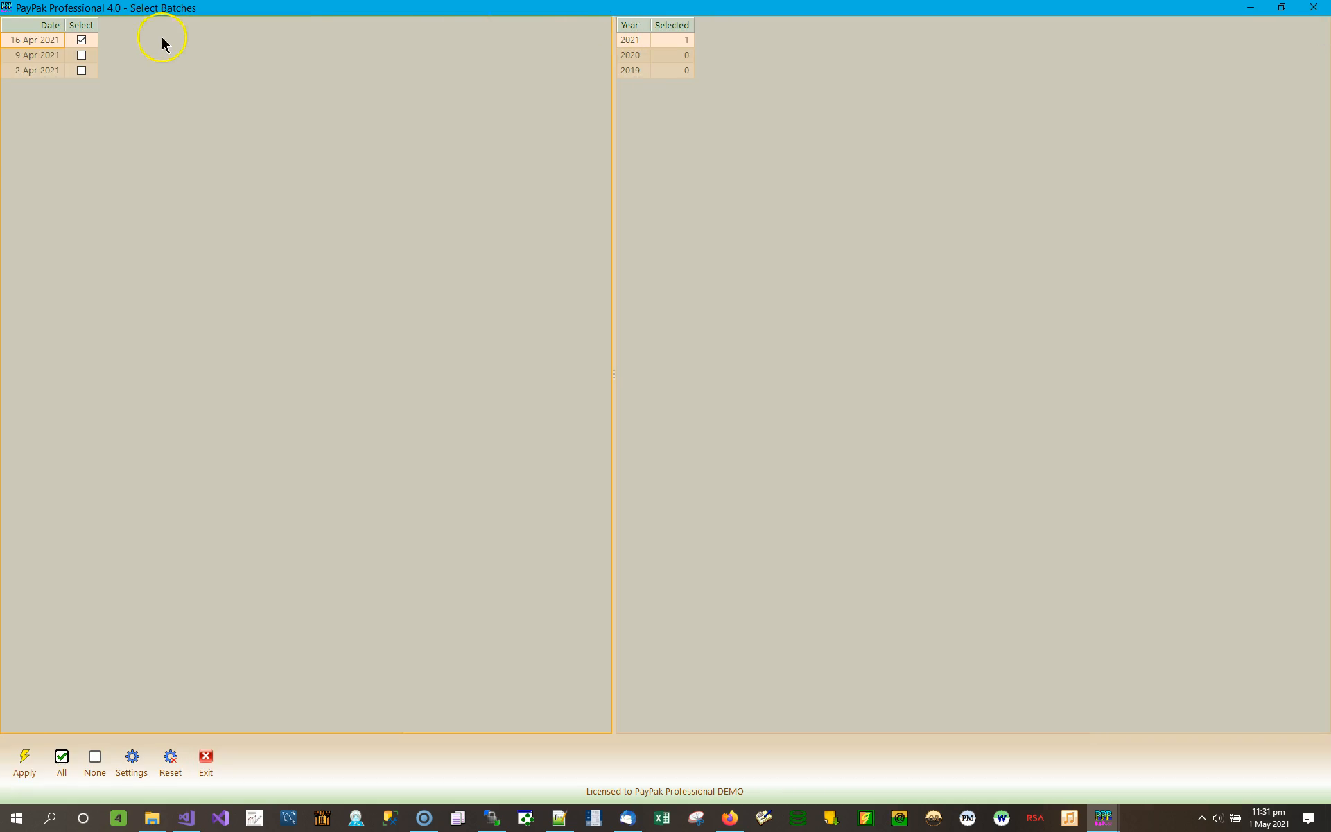
pyautogui.click(81, 39)
pyautogui.click(669, 55)
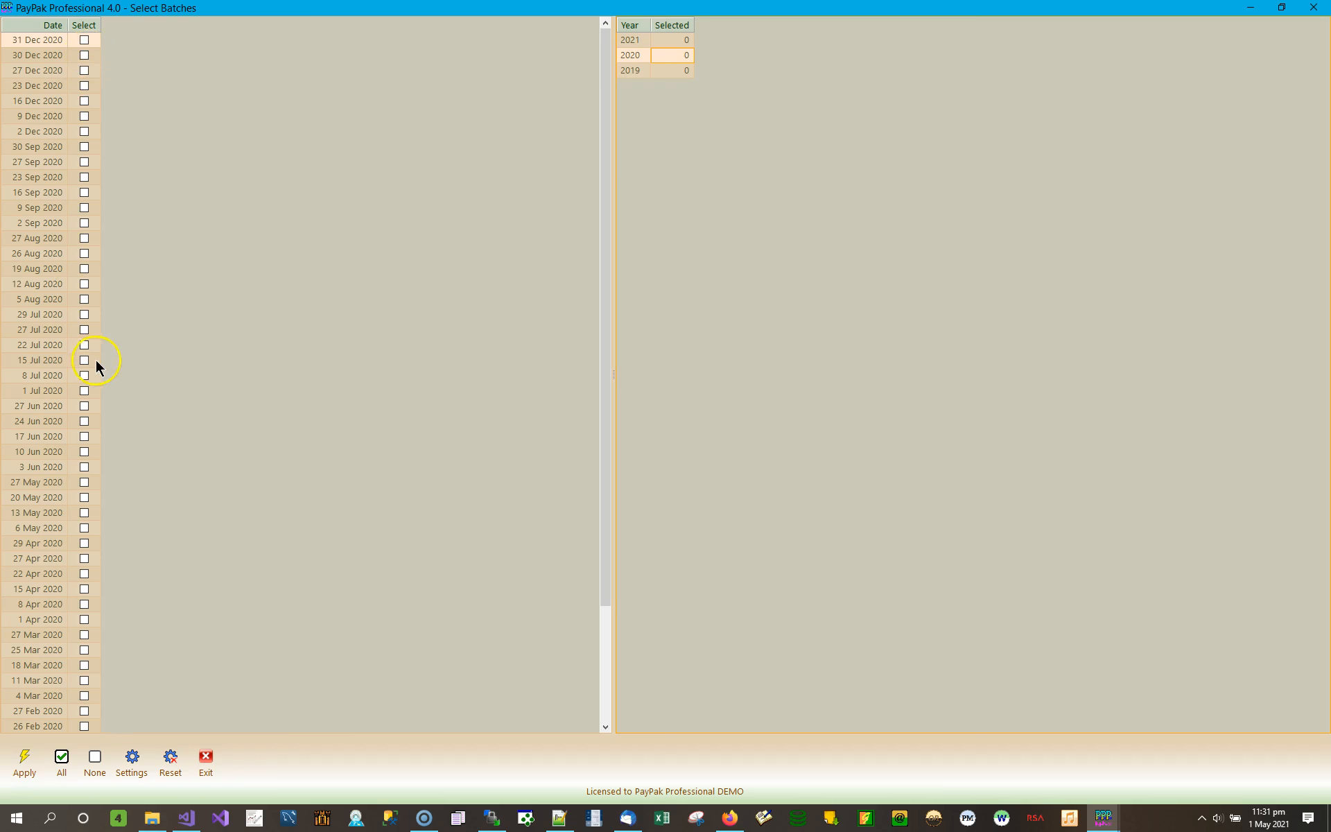
# - Add the six 2020 dates from 1 Jul to 16 Sep and list their 30 entries
pyautogui.click(84, 254)
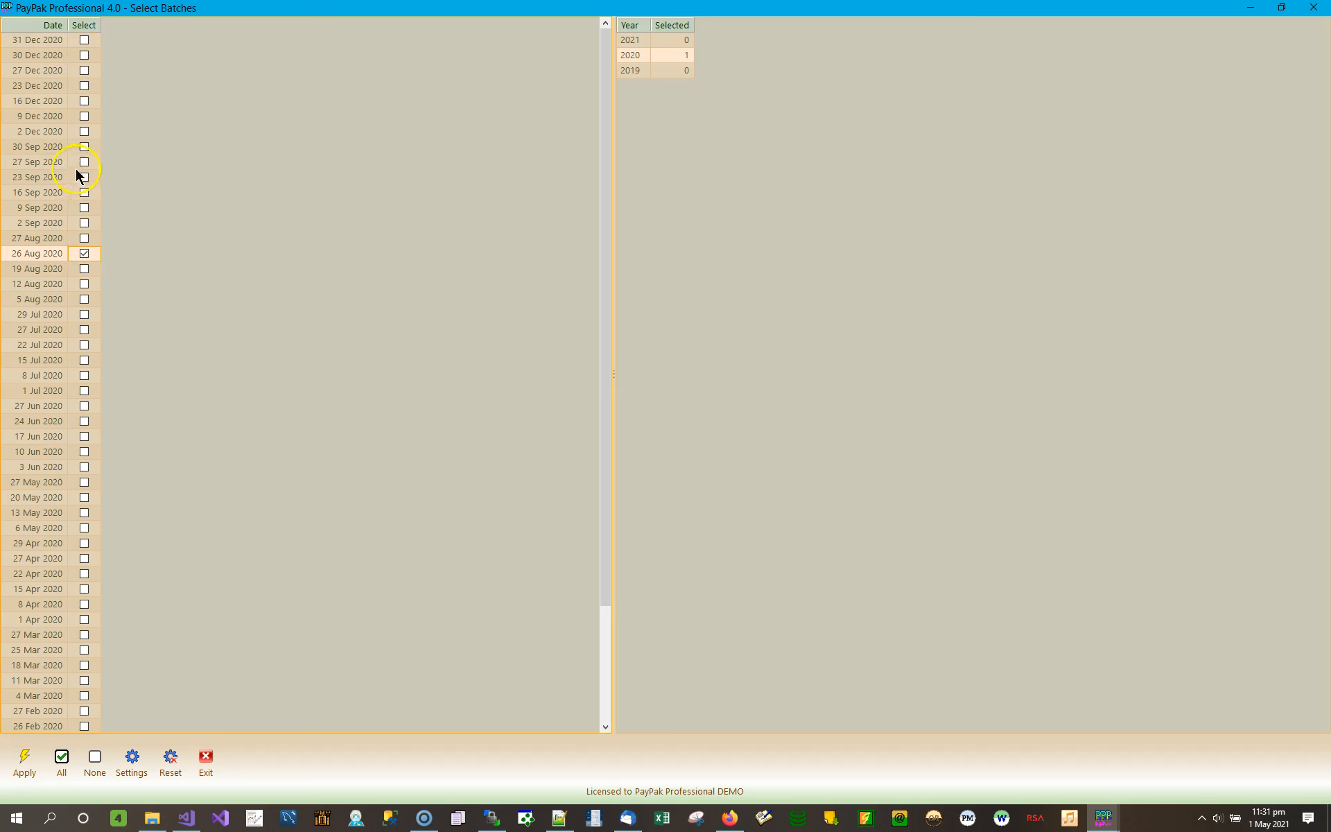
pyautogui.click(84, 194)
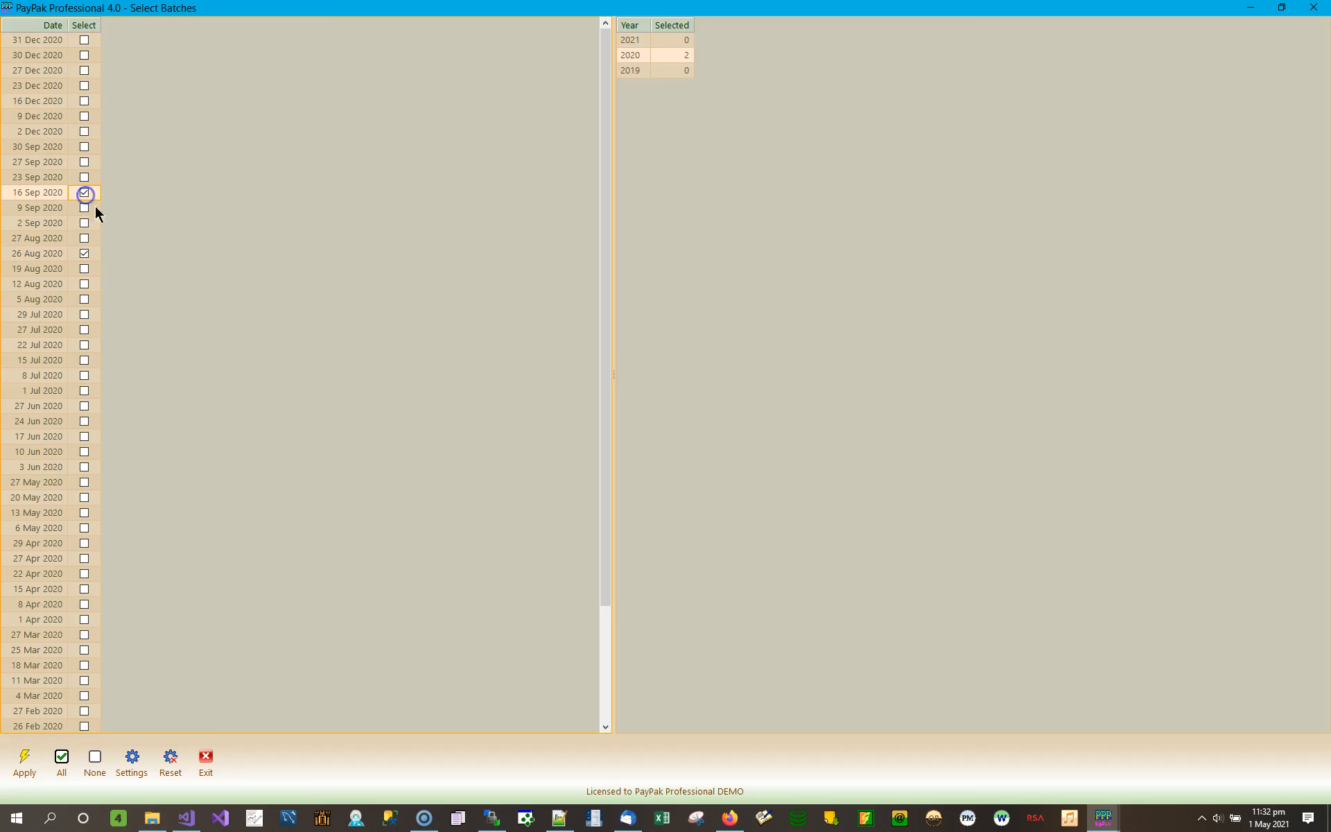
pyautogui.click(84, 390)
pyautogui.click(85, 360)
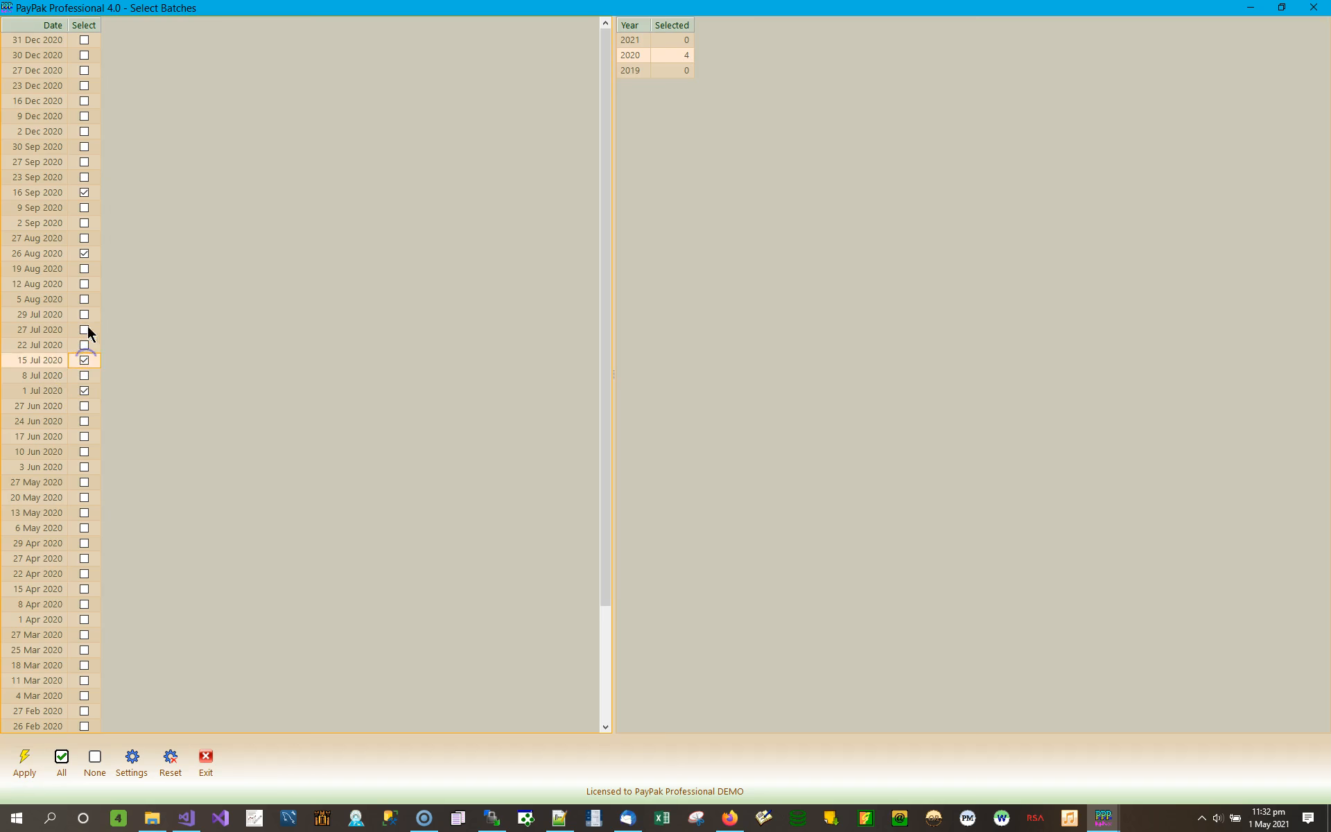
pyautogui.click(85, 314)
pyautogui.click(84, 283)
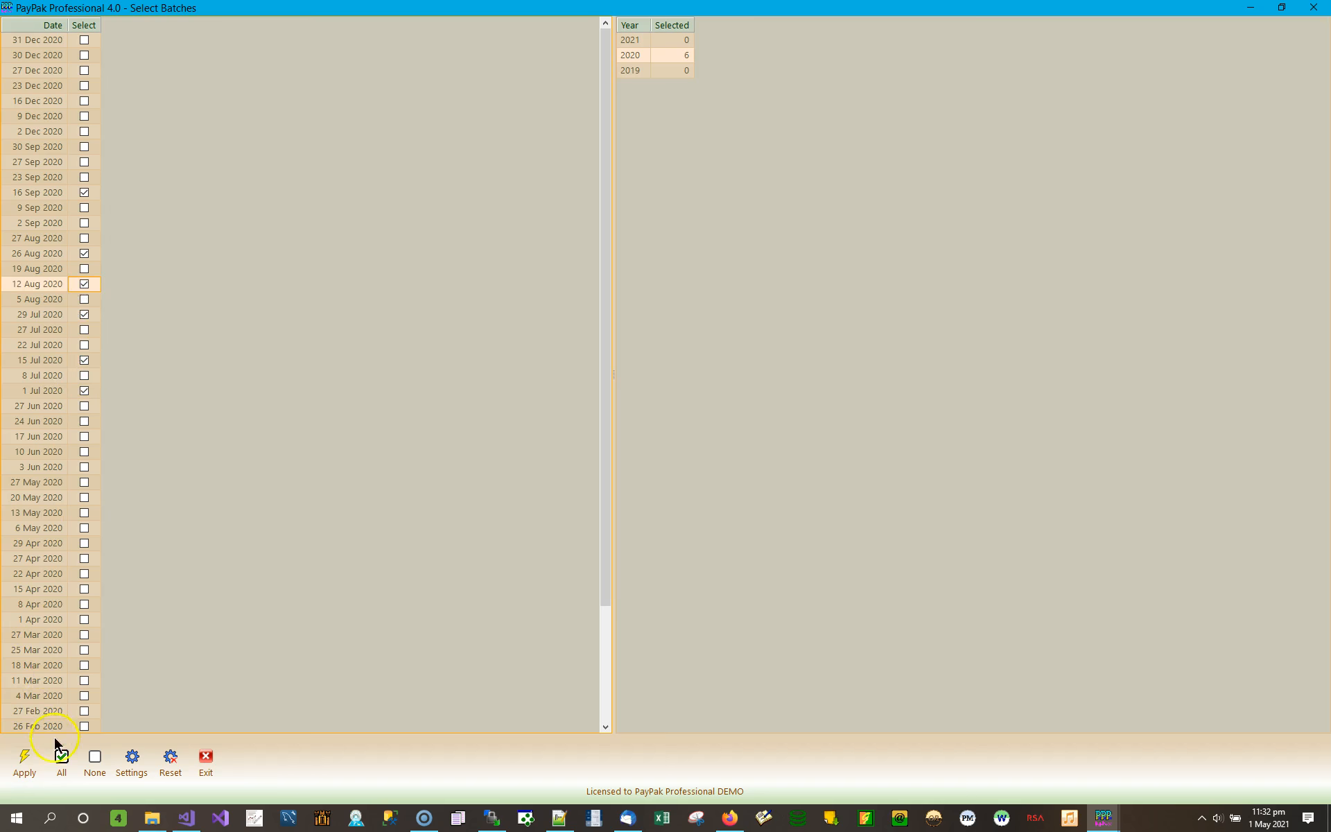
pyautogui.click(27, 761)
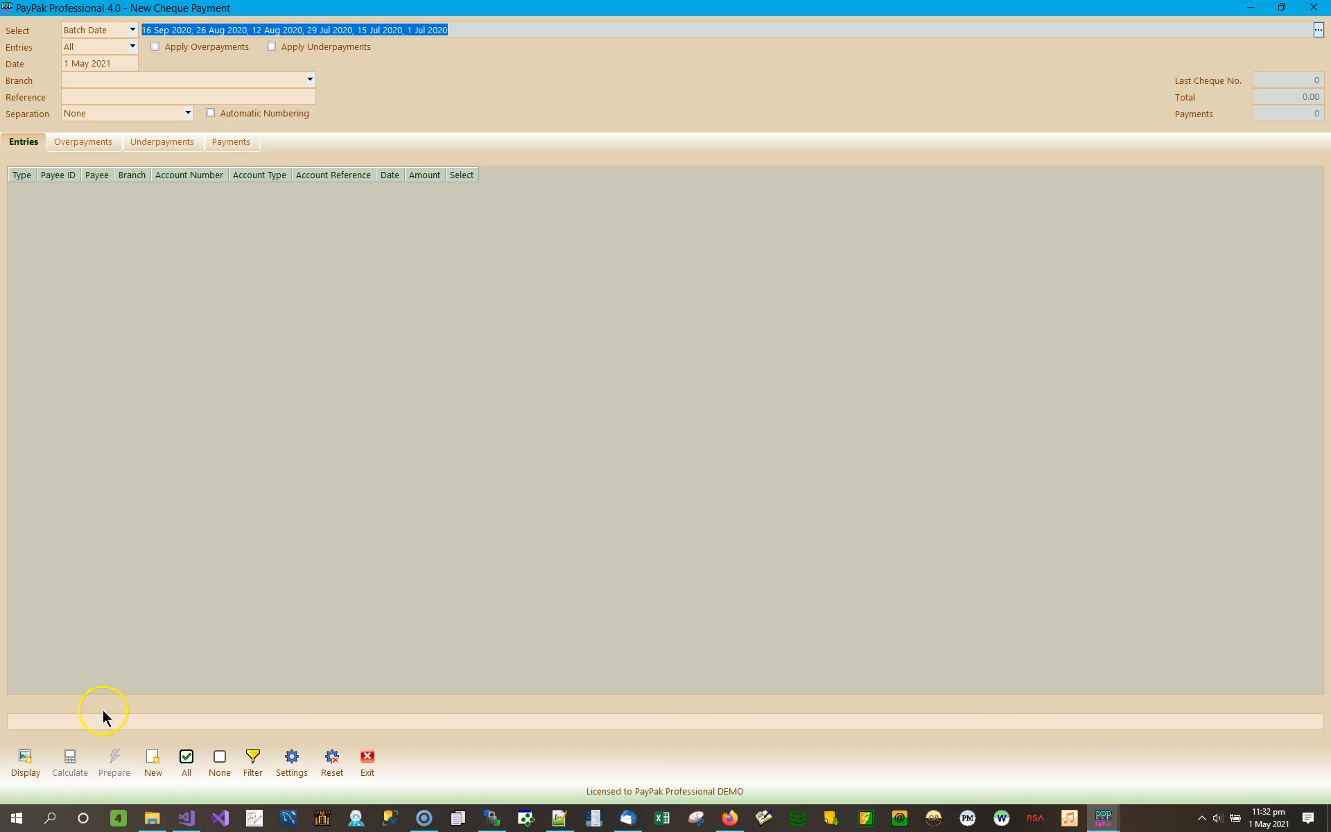
pyautogui.click(34, 748)
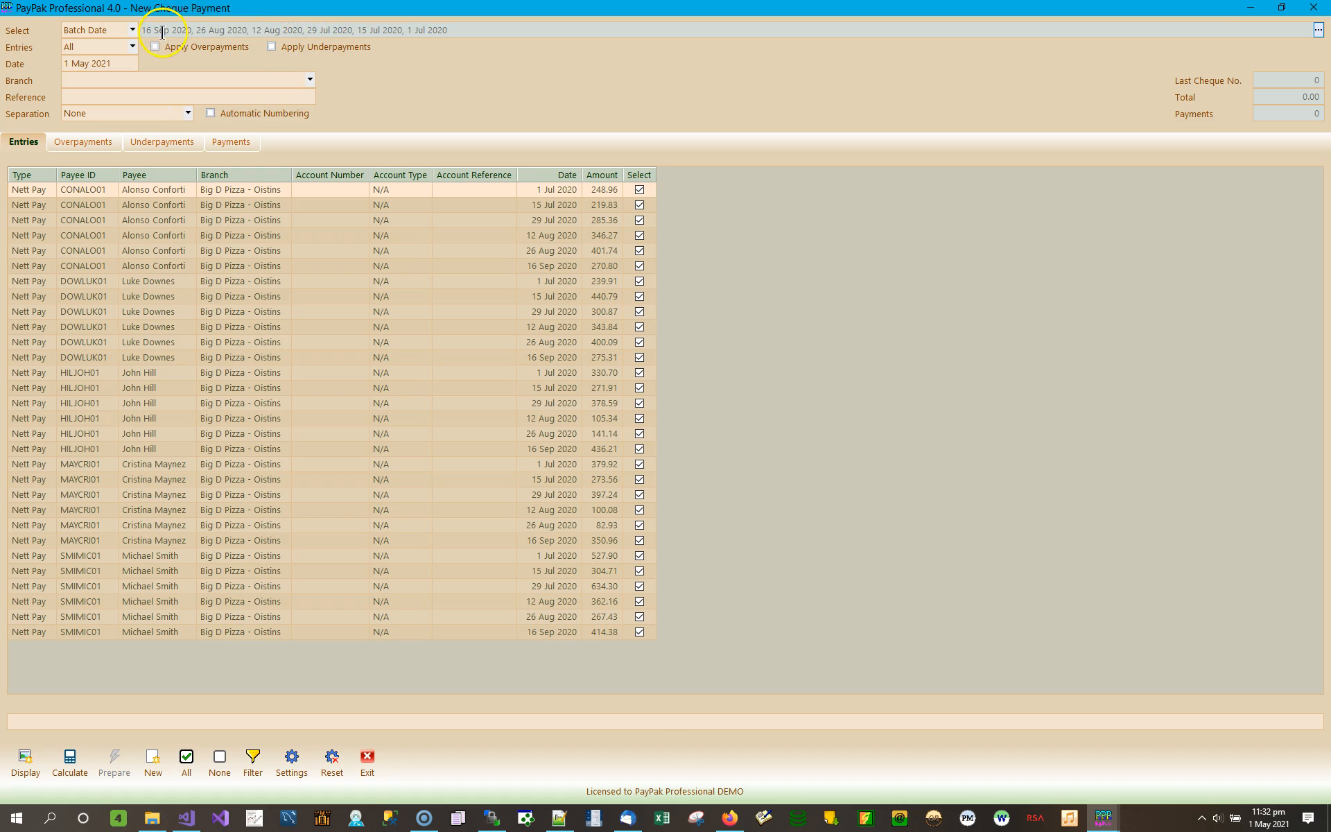
# - Add the 2, 9 and 16 Apr 2021 batch dates and list entries for all nine dates
pyautogui.click(1317, 30)
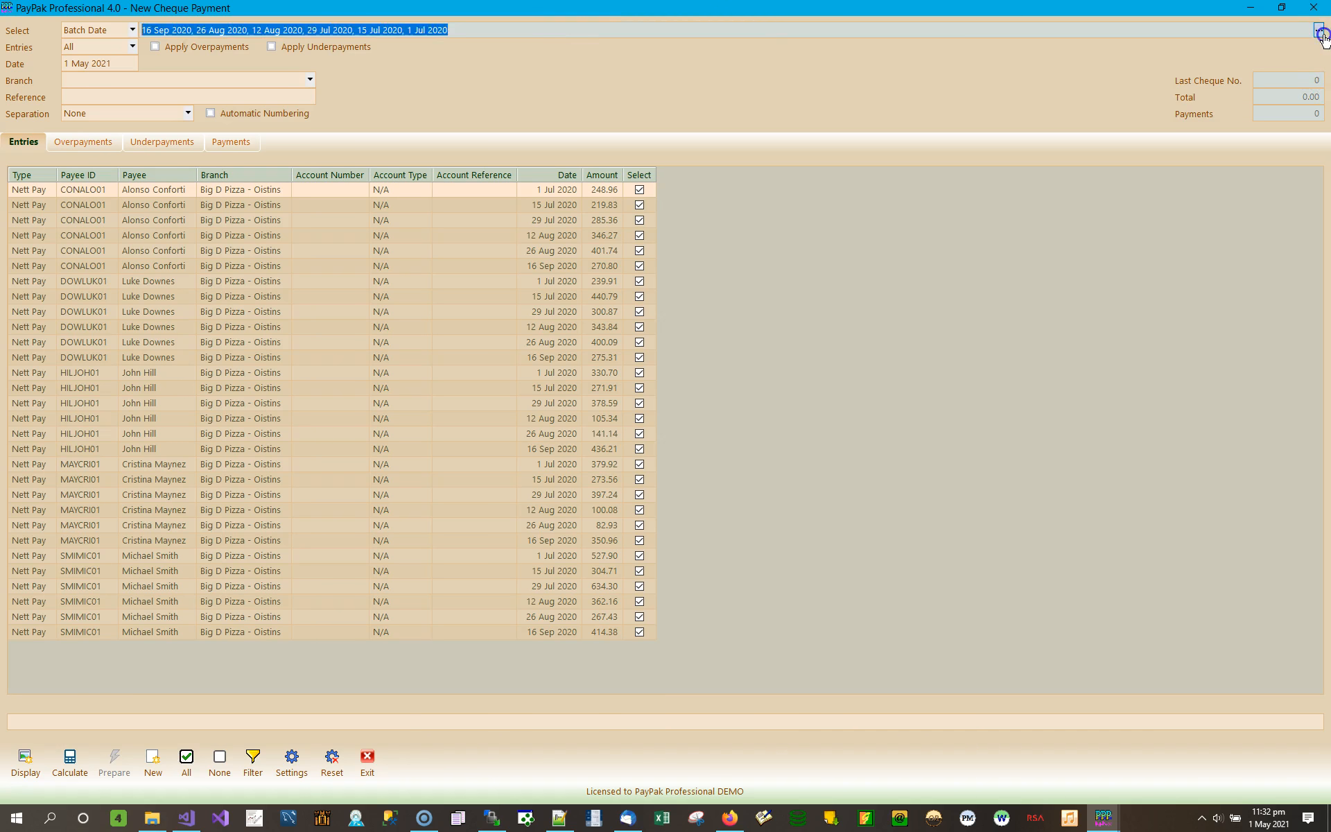
pyautogui.click(683, 40)
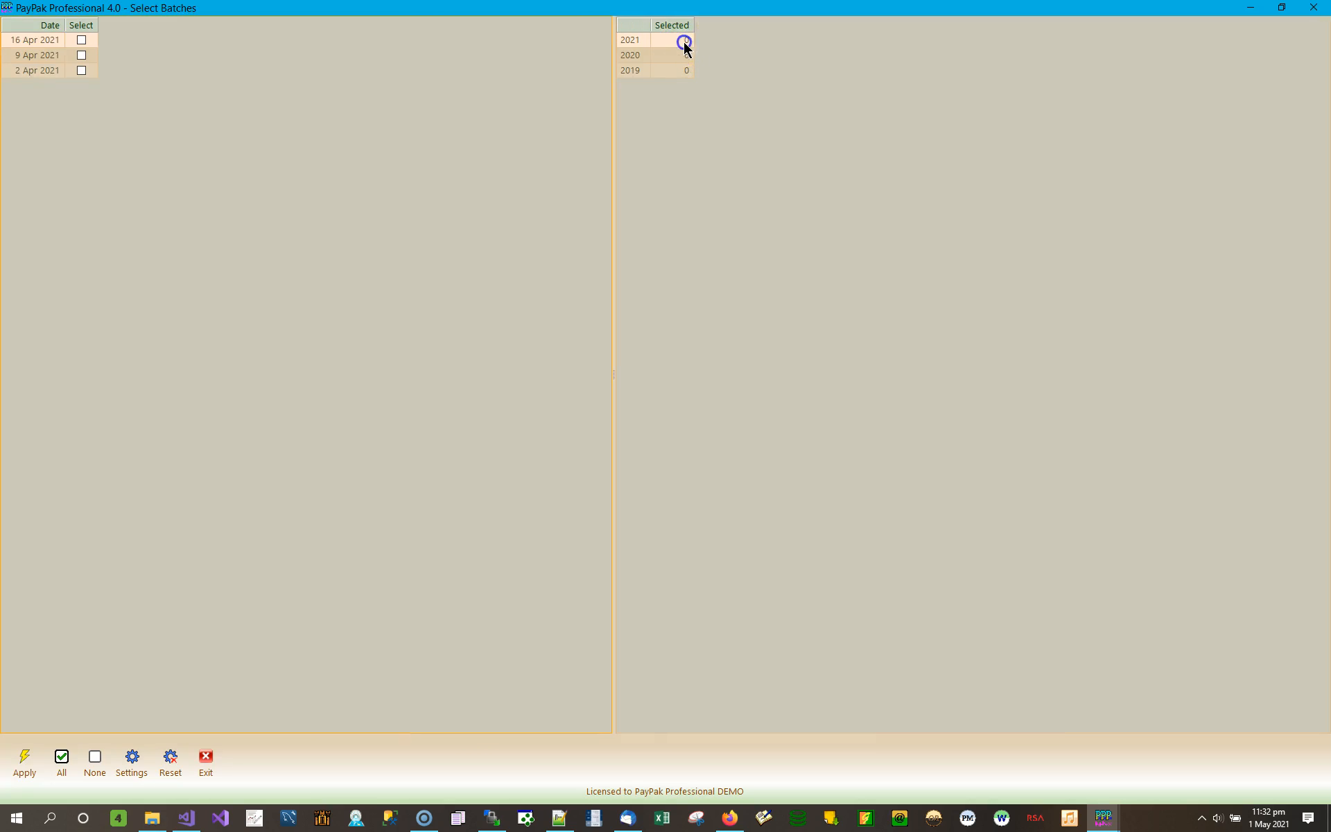
pyautogui.click(81, 39)
pyautogui.click(81, 70)
pyautogui.click(81, 55)
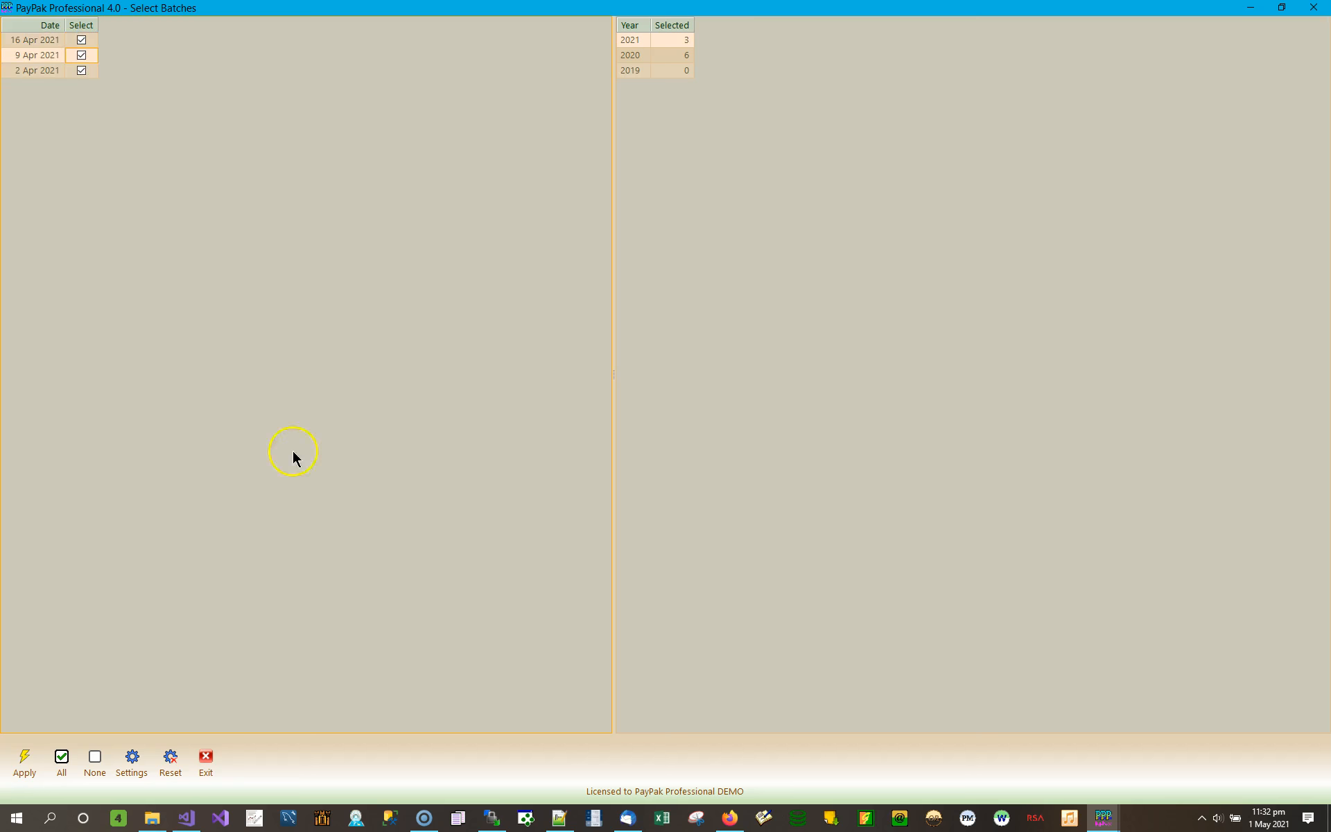
pyautogui.click(24, 759)
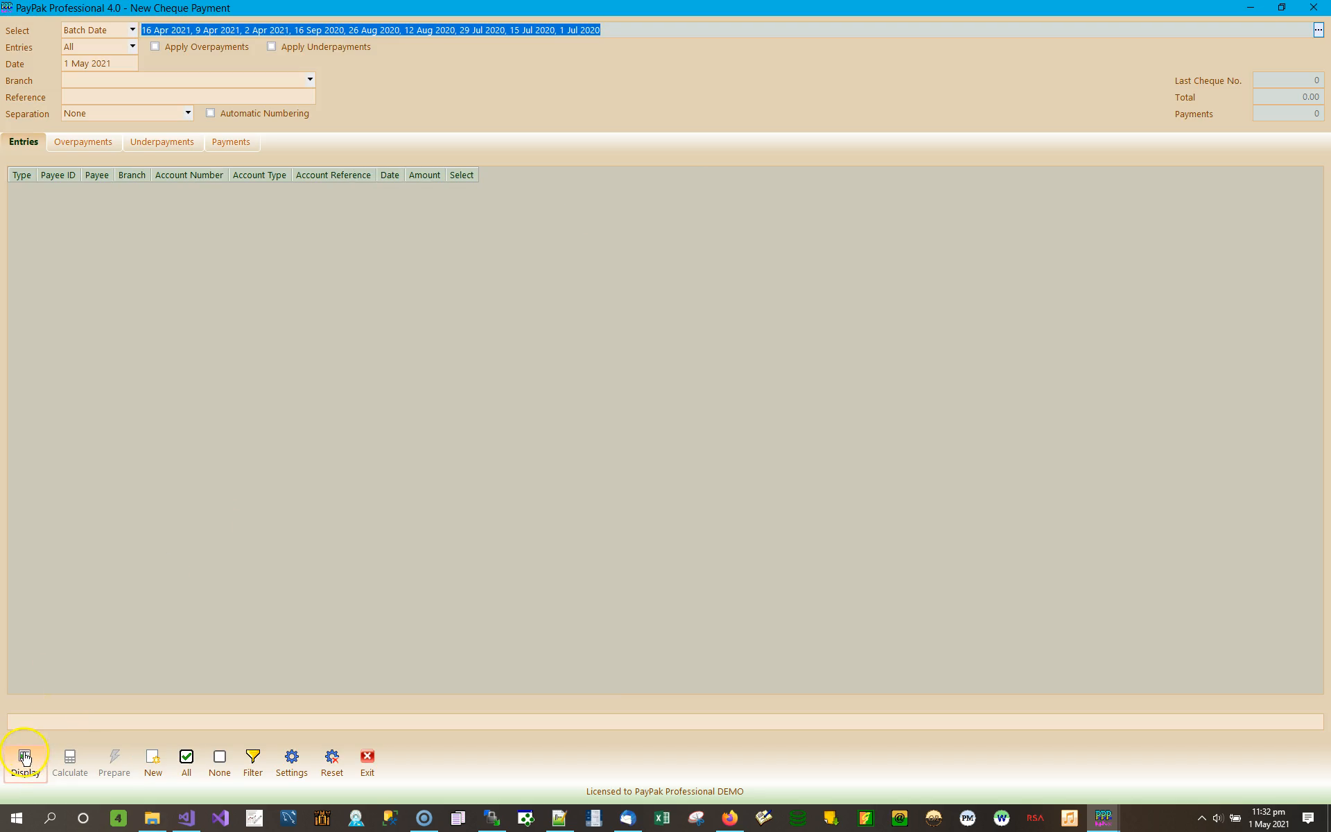
pyautogui.click(25, 756)
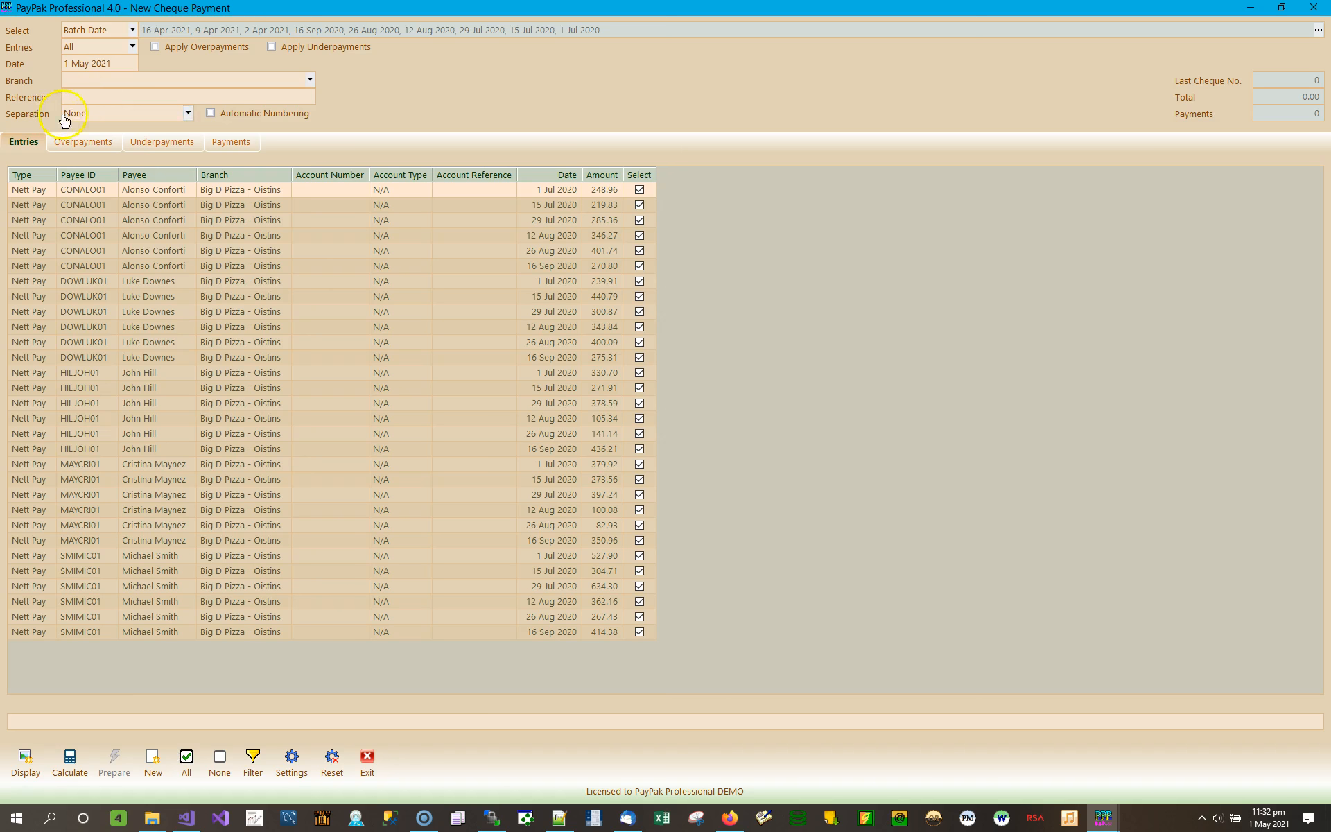
pyautogui.click(187, 114)
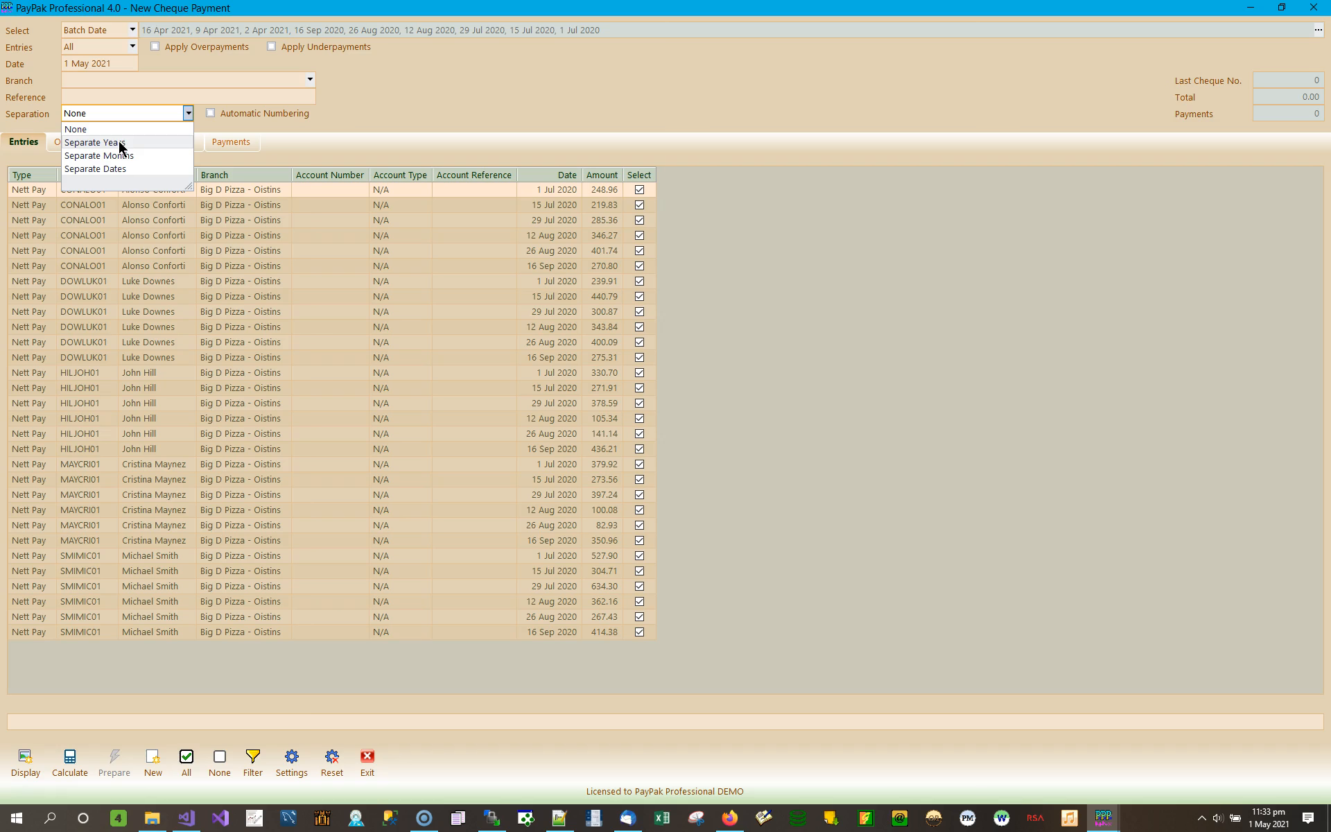
# - Add the seven 2019 batch dates from 11 Sep to 4 Dec
pyautogui.click(1317, 31)
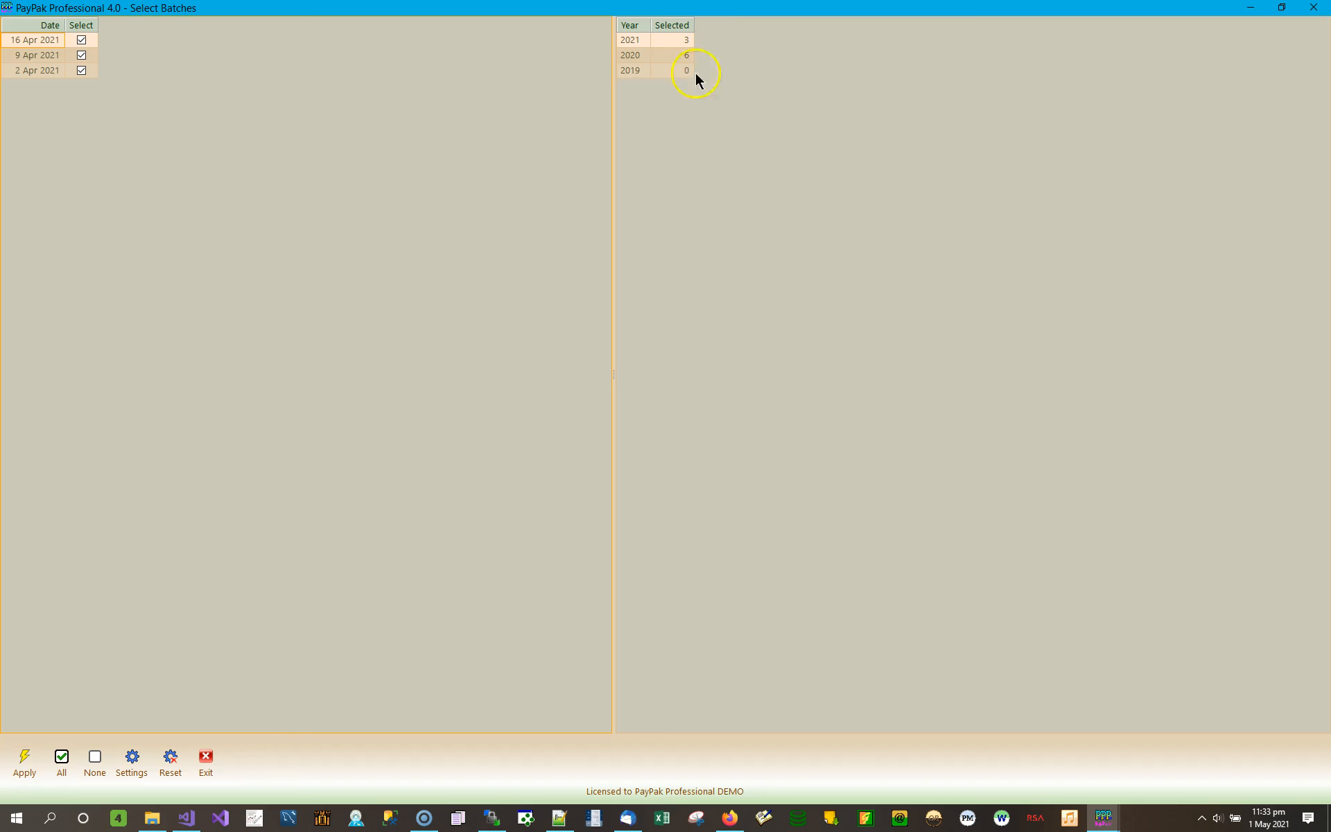
pyautogui.click(688, 72)
pyautogui.click(84, 101)
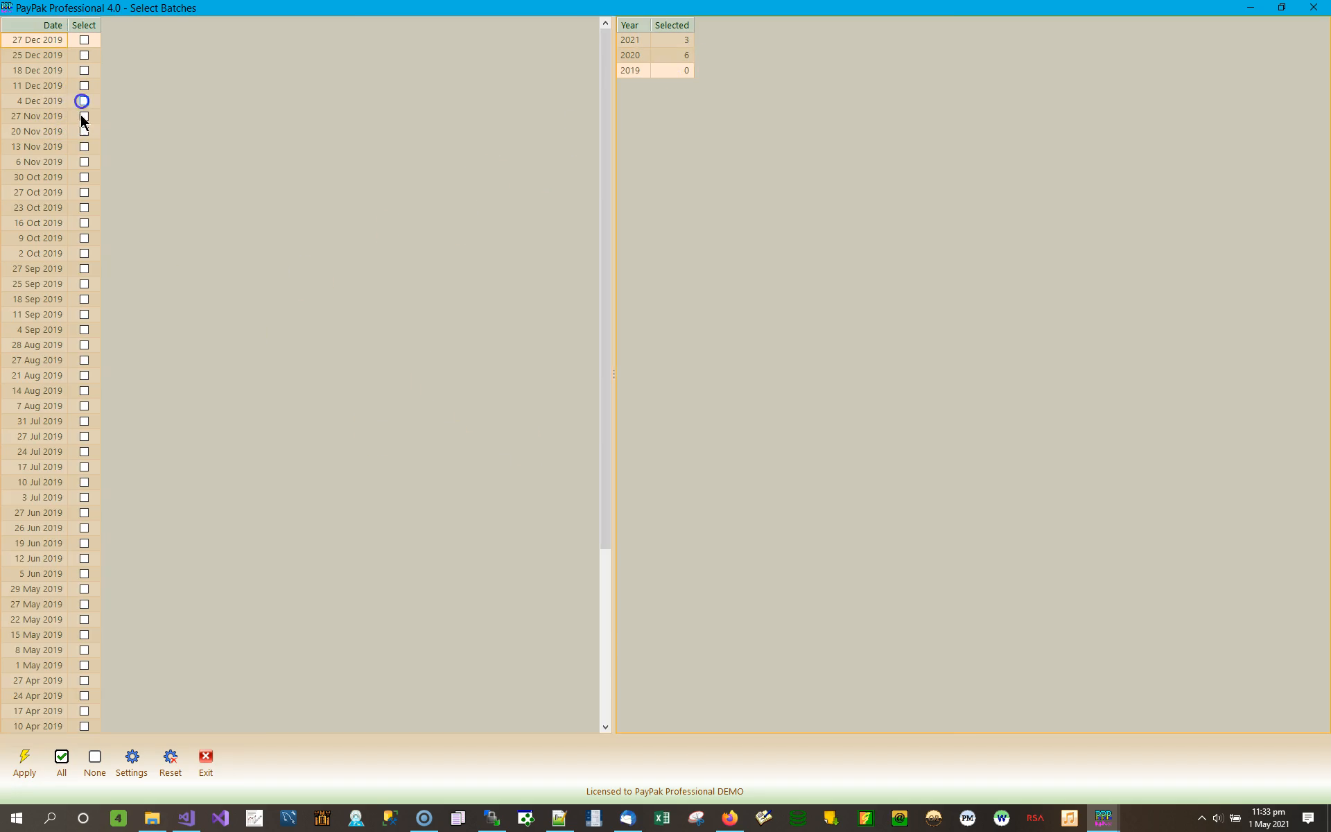
pyautogui.click(84, 116)
pyautogui.click(84, 177)
pyautogui.click(83, 269)
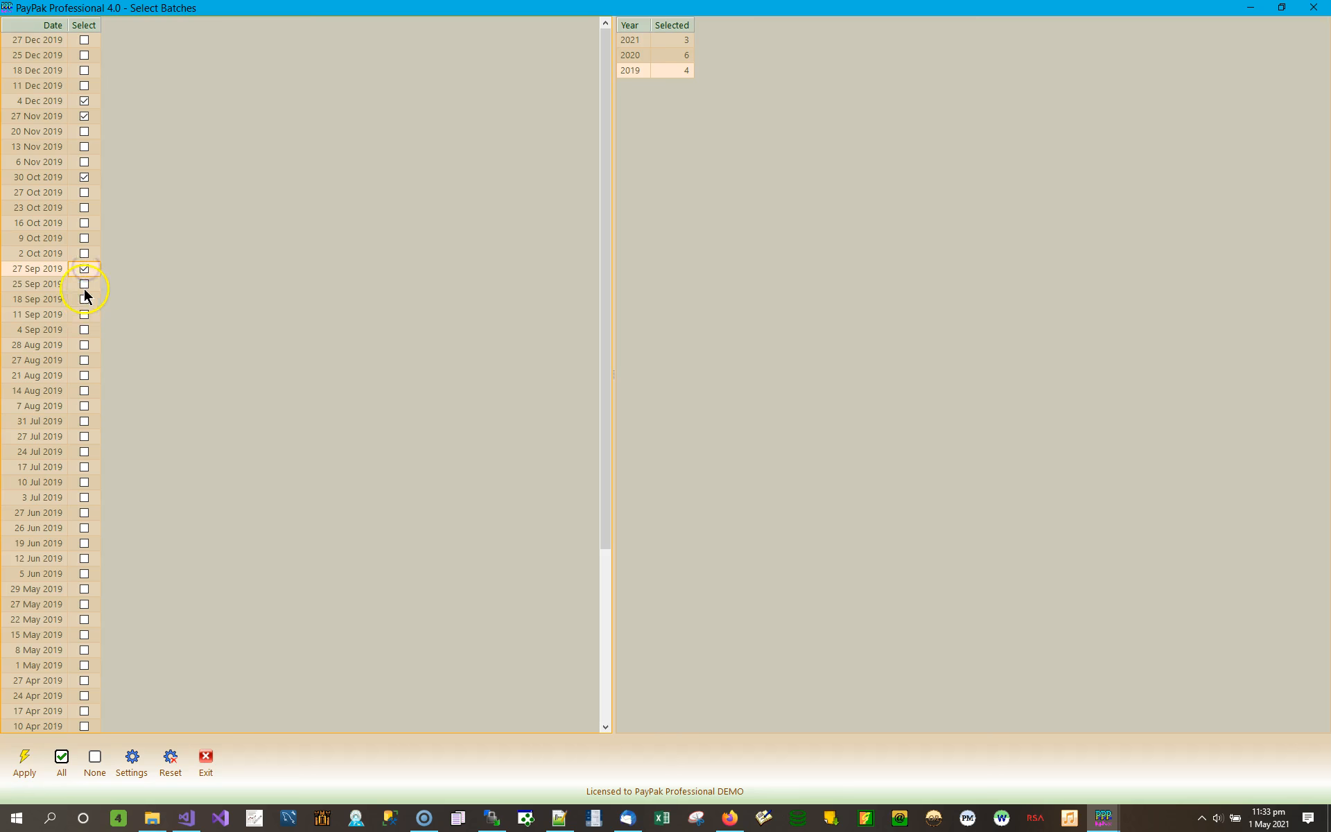
pyautogui.click(84, 284)
pyautogui.click(84, 298)
pyautogui.click(84, 314)
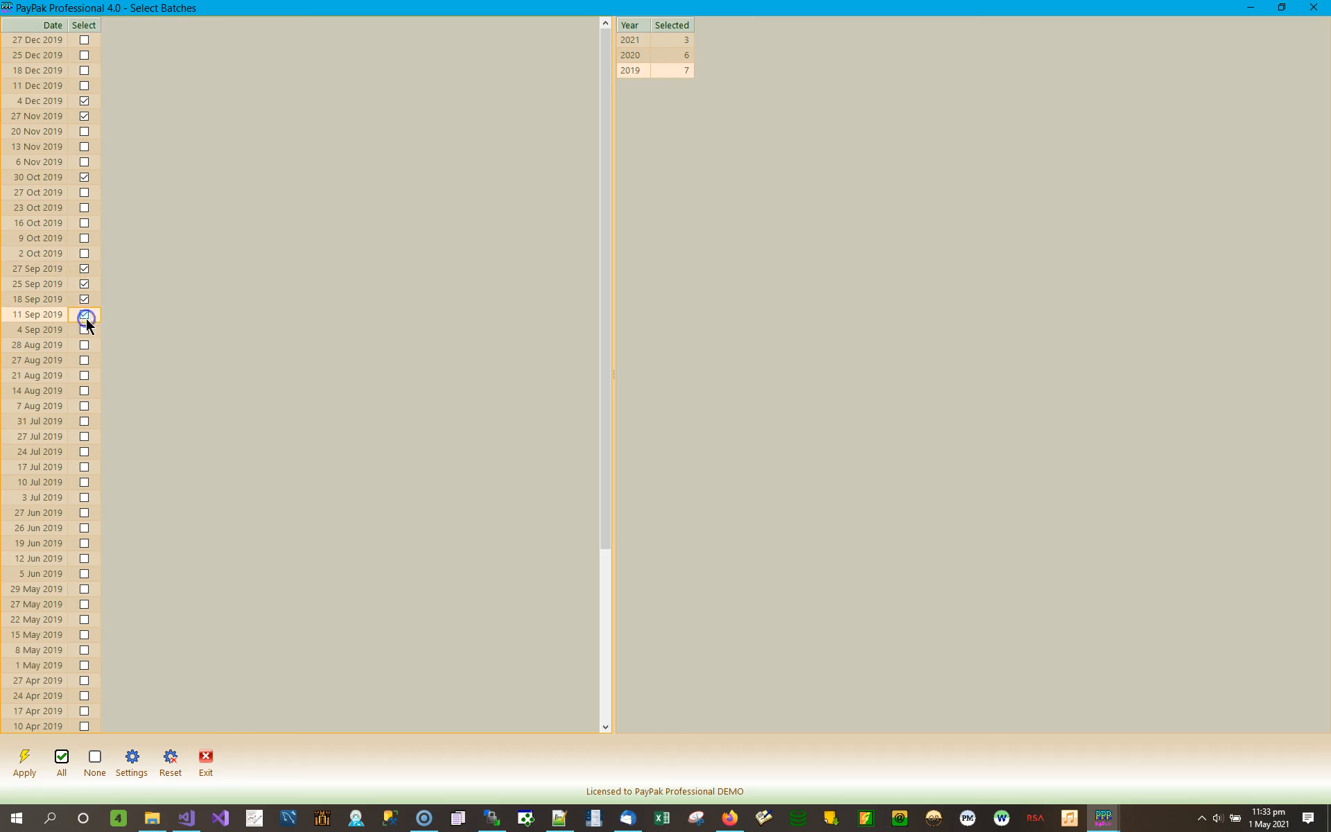
# - Drop the April 2021 batch dates, apply, and list the 2019–2020 Nett Pay entries
pyautogui.click(687, 39)
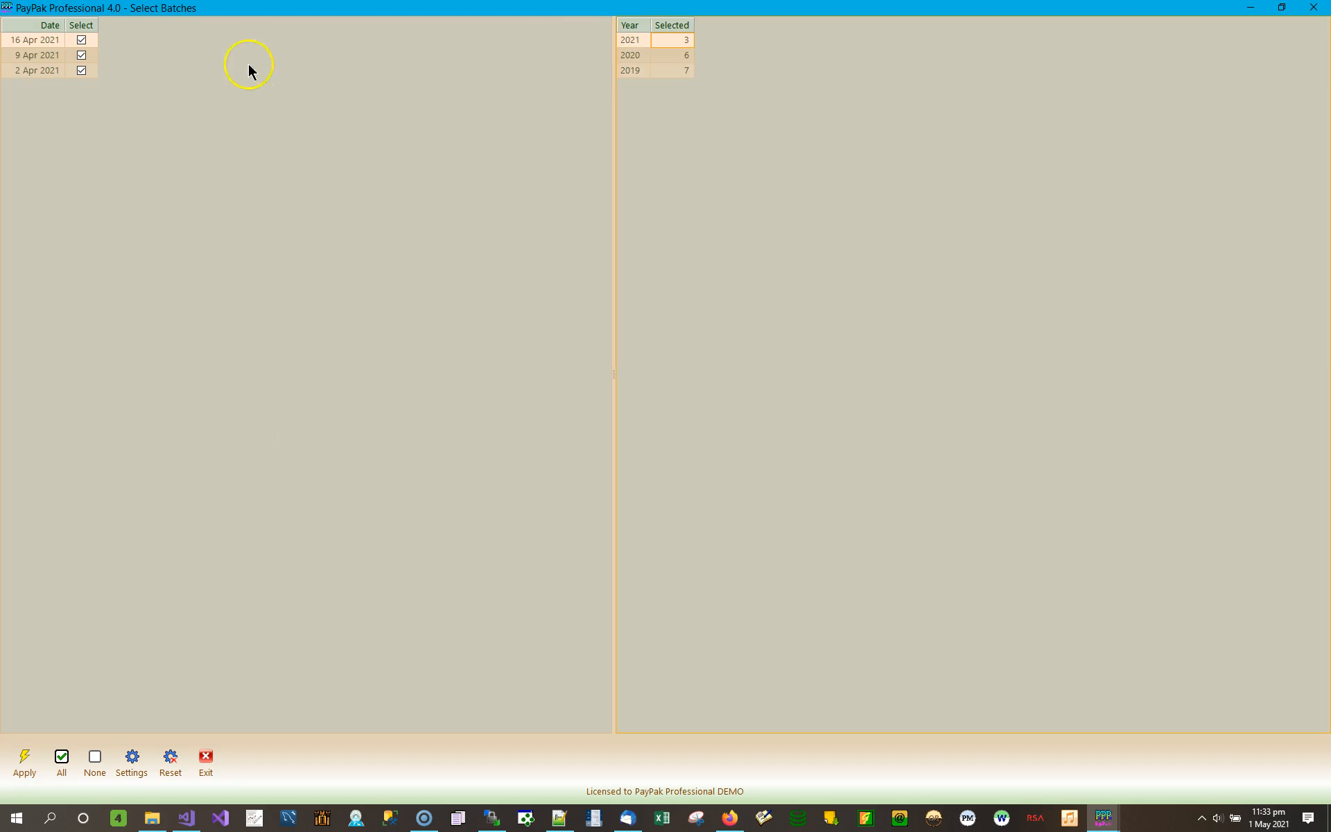
pyautogui.click(83, 40)
pyautogui.click(83, 70)
pyautogui.click(24, 760)
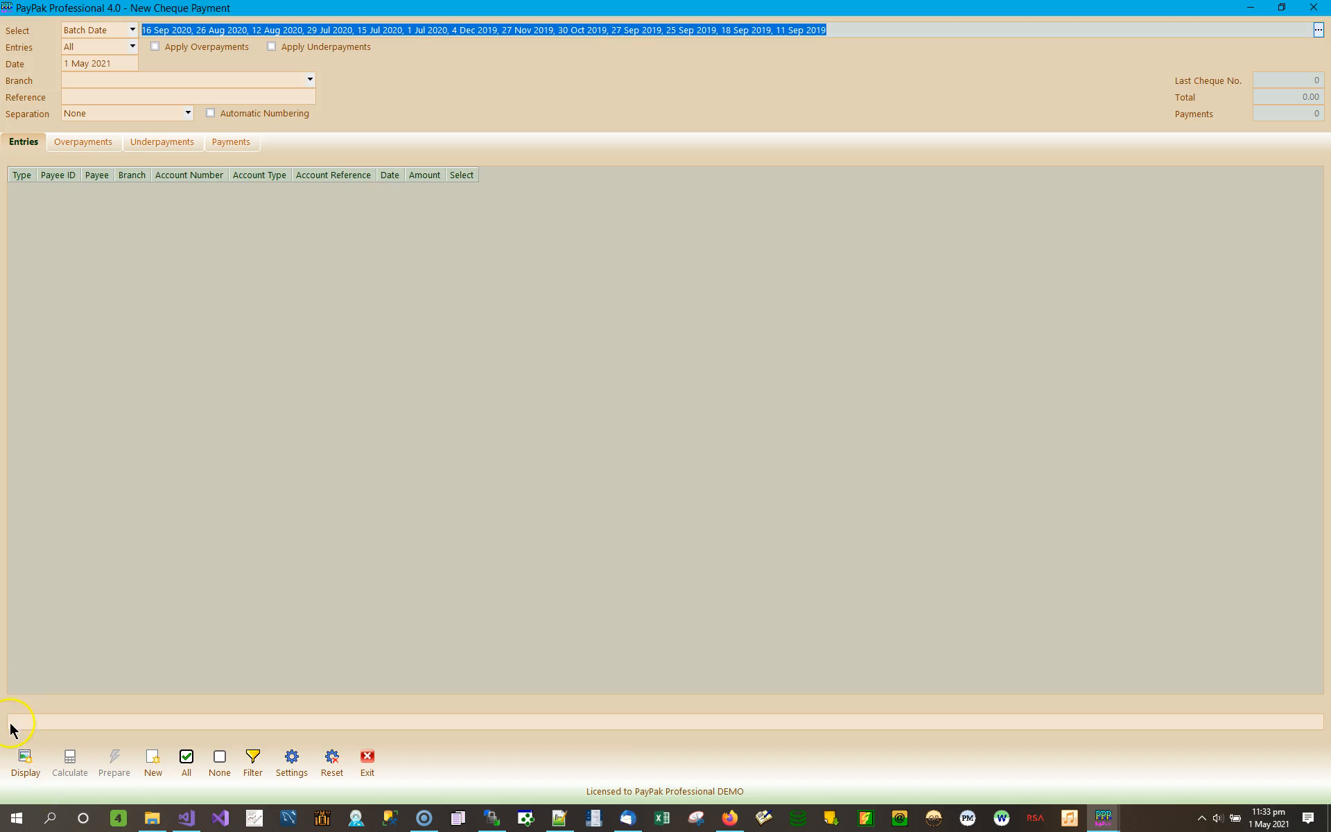
pyautogui.click(25, 760)
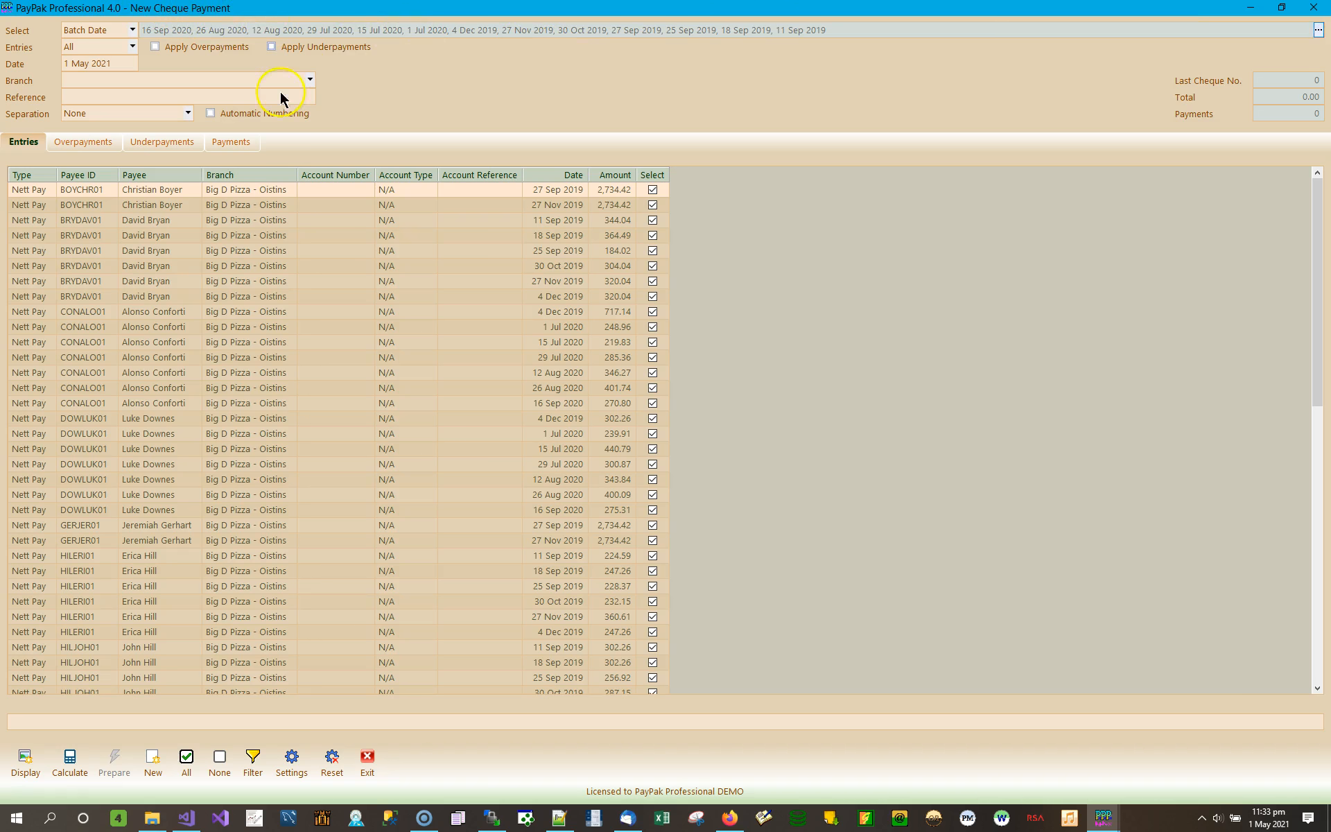
pyautogui.click(186, 113)
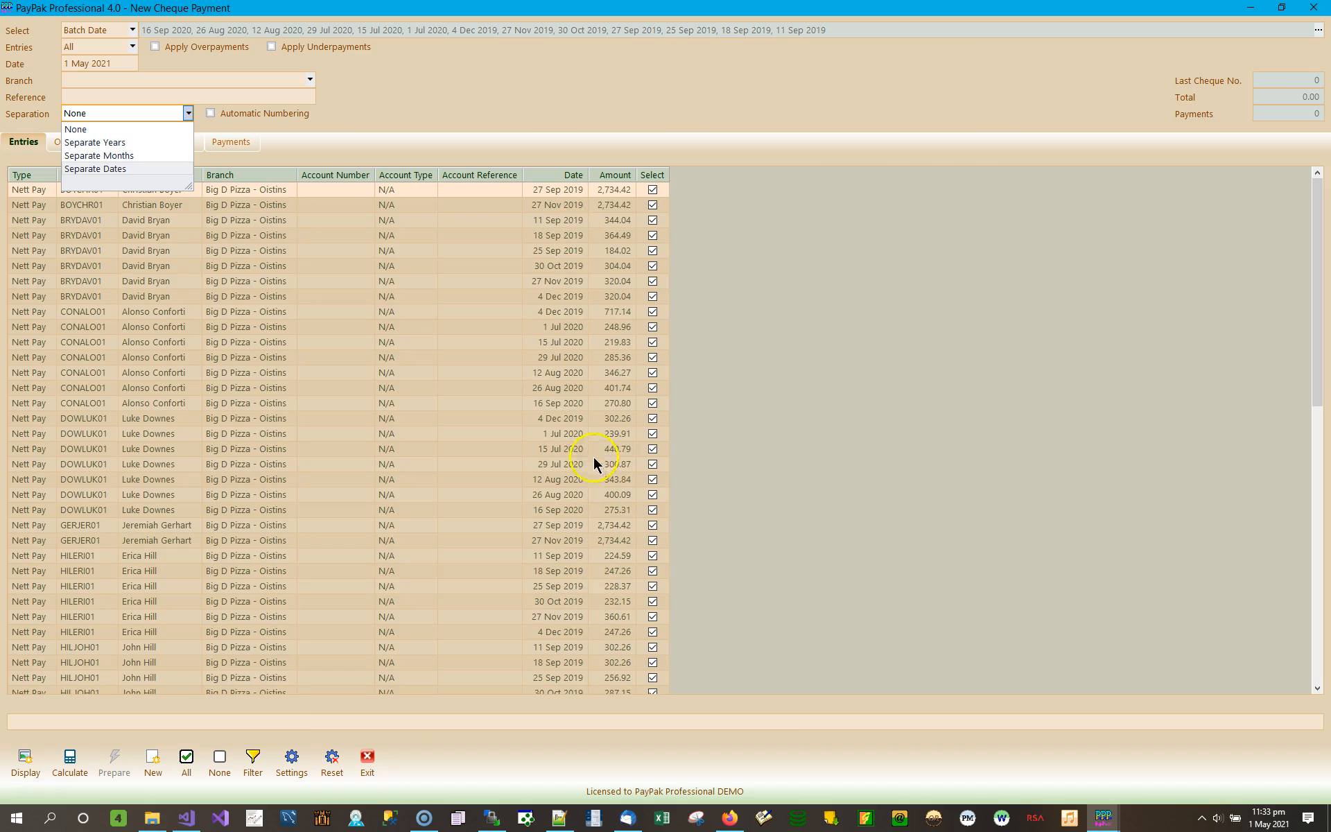
pyautogui.click(129, 154)
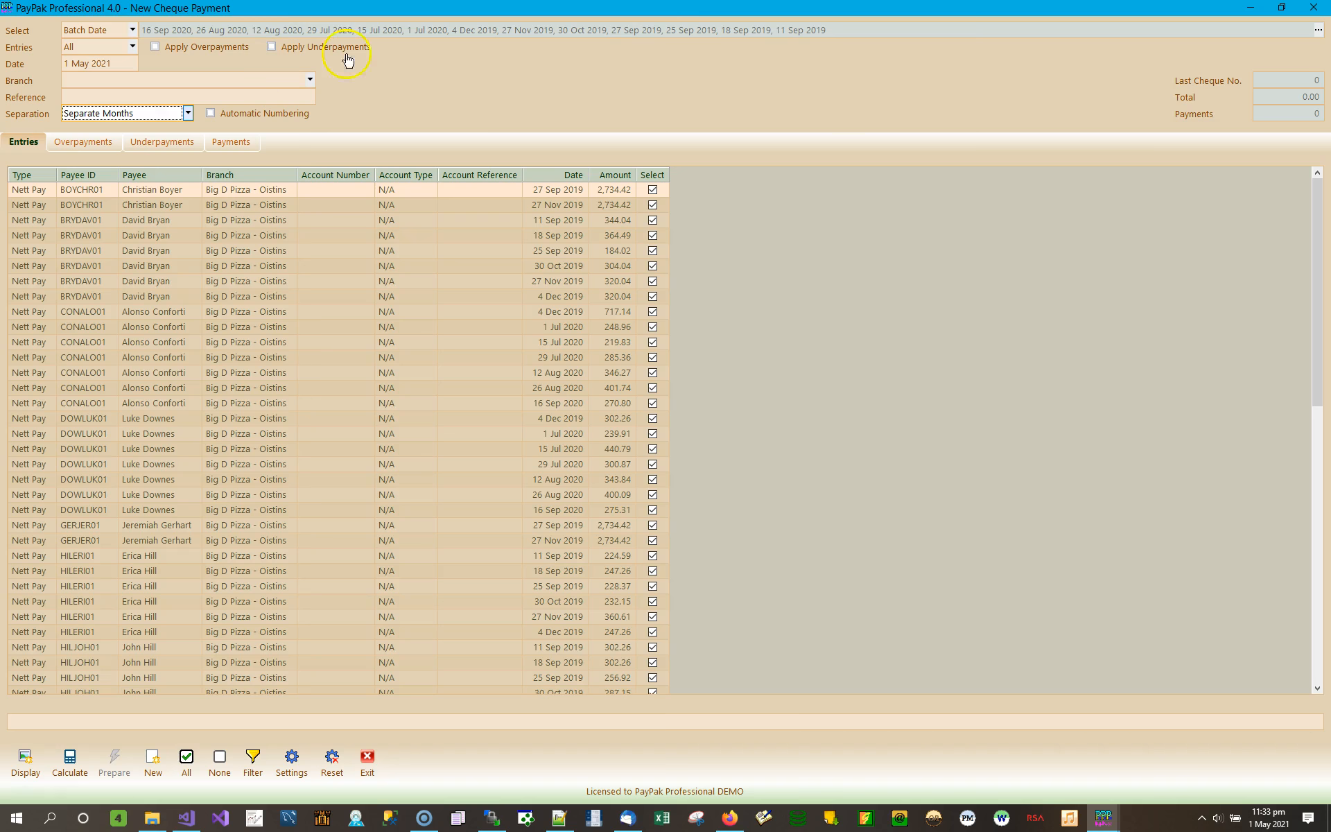
pyautogui.click(830, 30)
pyautogui.moveTo(830, 30); pyautogui.dragTo(503, 26)
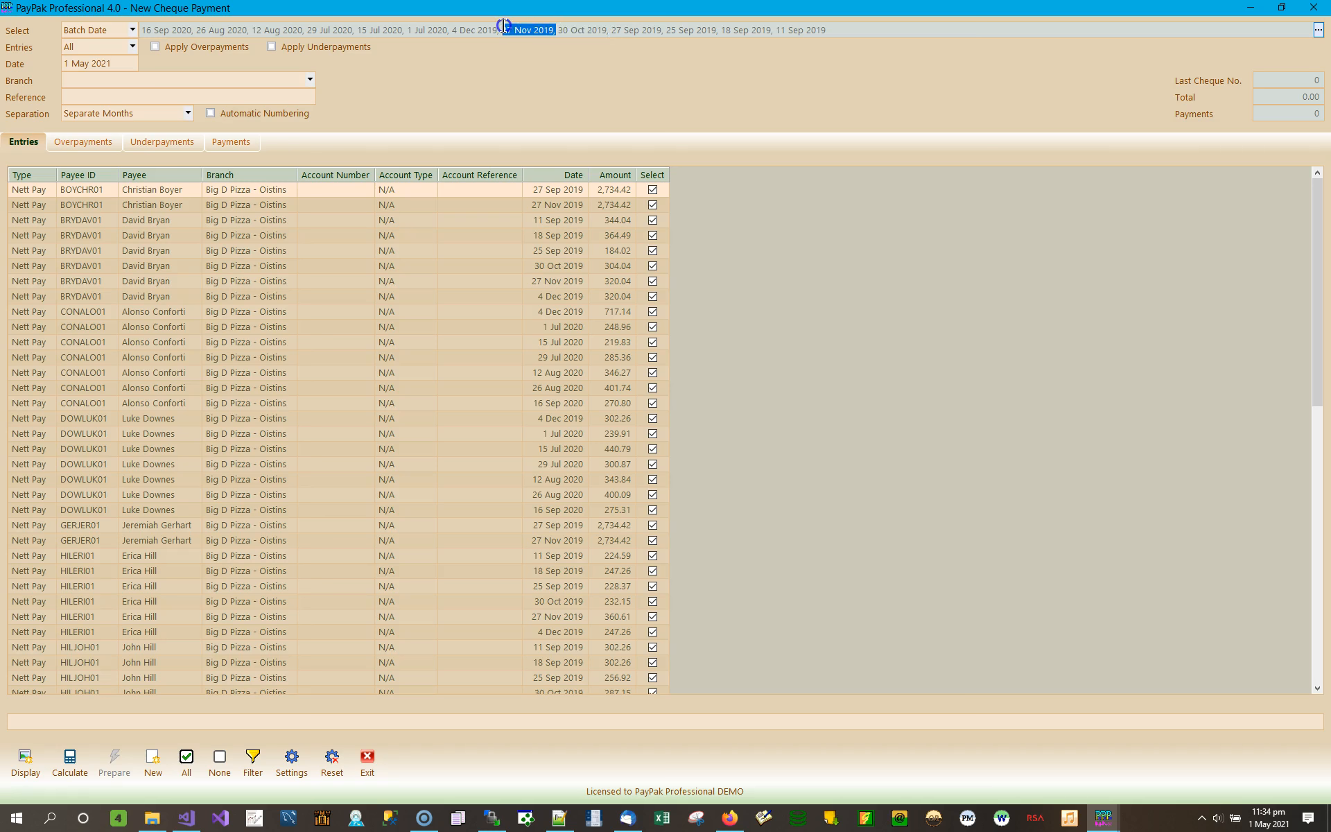
pyautogui.moveTo(499, 26); pyautogui.dragTo(310, 19)
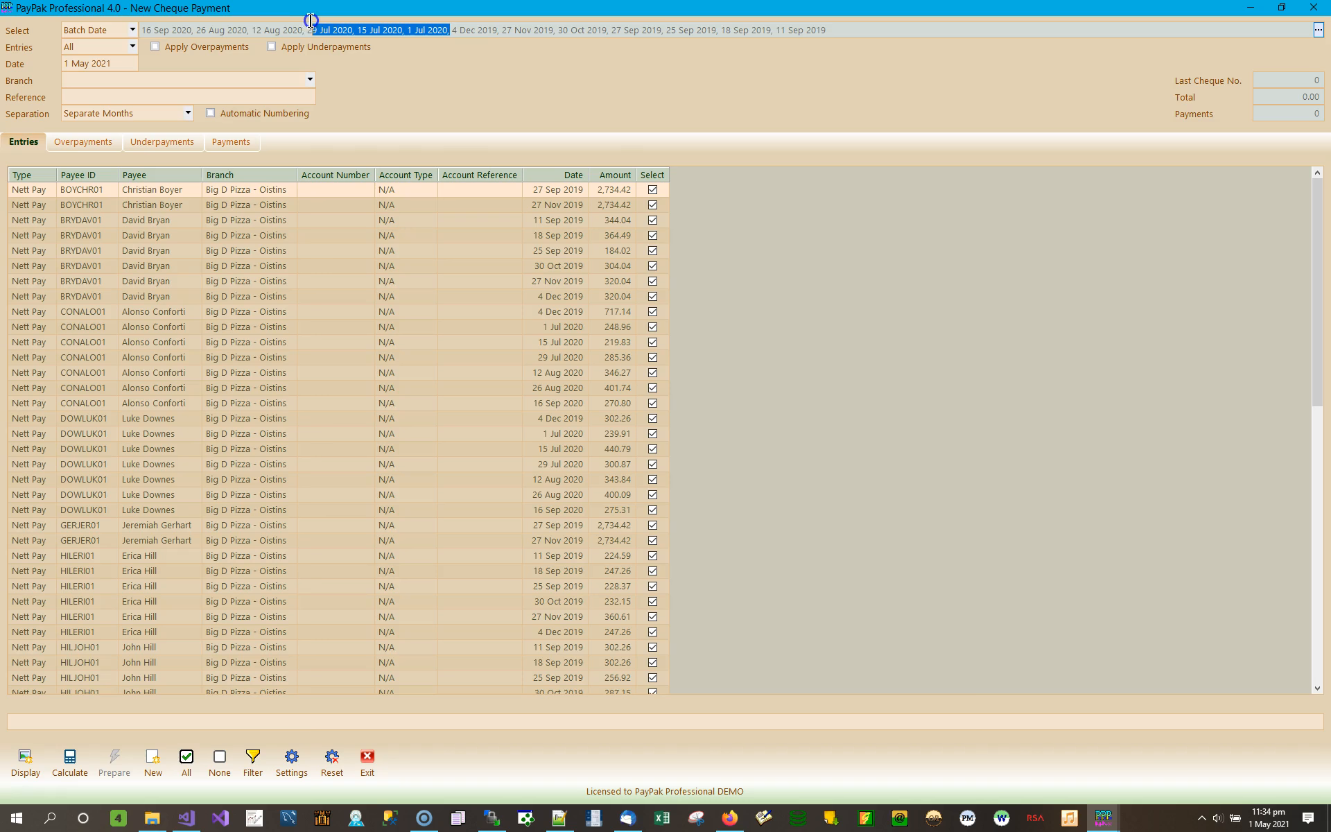
pyautogui.moveTo(310, 31); pyautogui.dragTo(316, 31)
pyautogui.moveTo(315, 31); pyautogui.dragTo(312, 31)
pyautogui.click(797, 57)
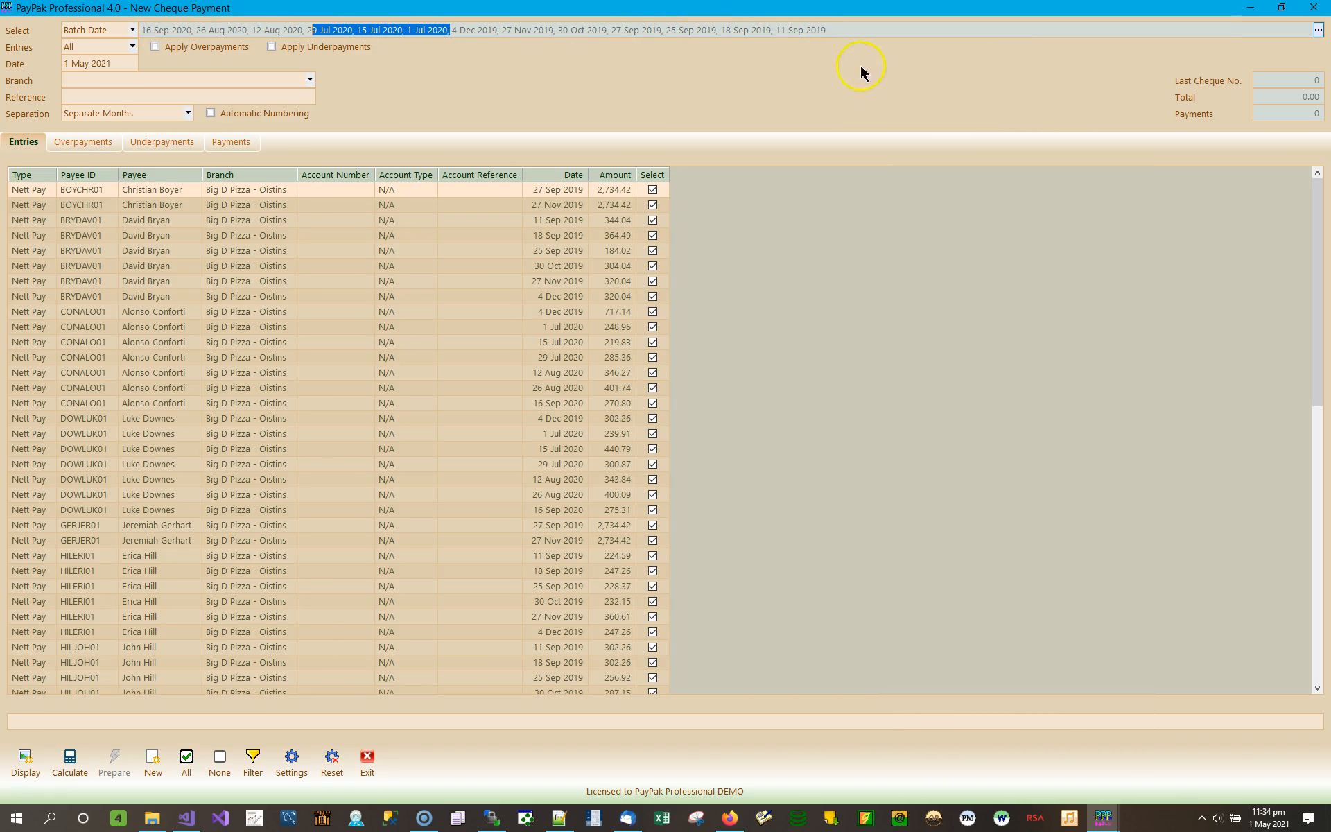
pyautogui.click(187, 116)
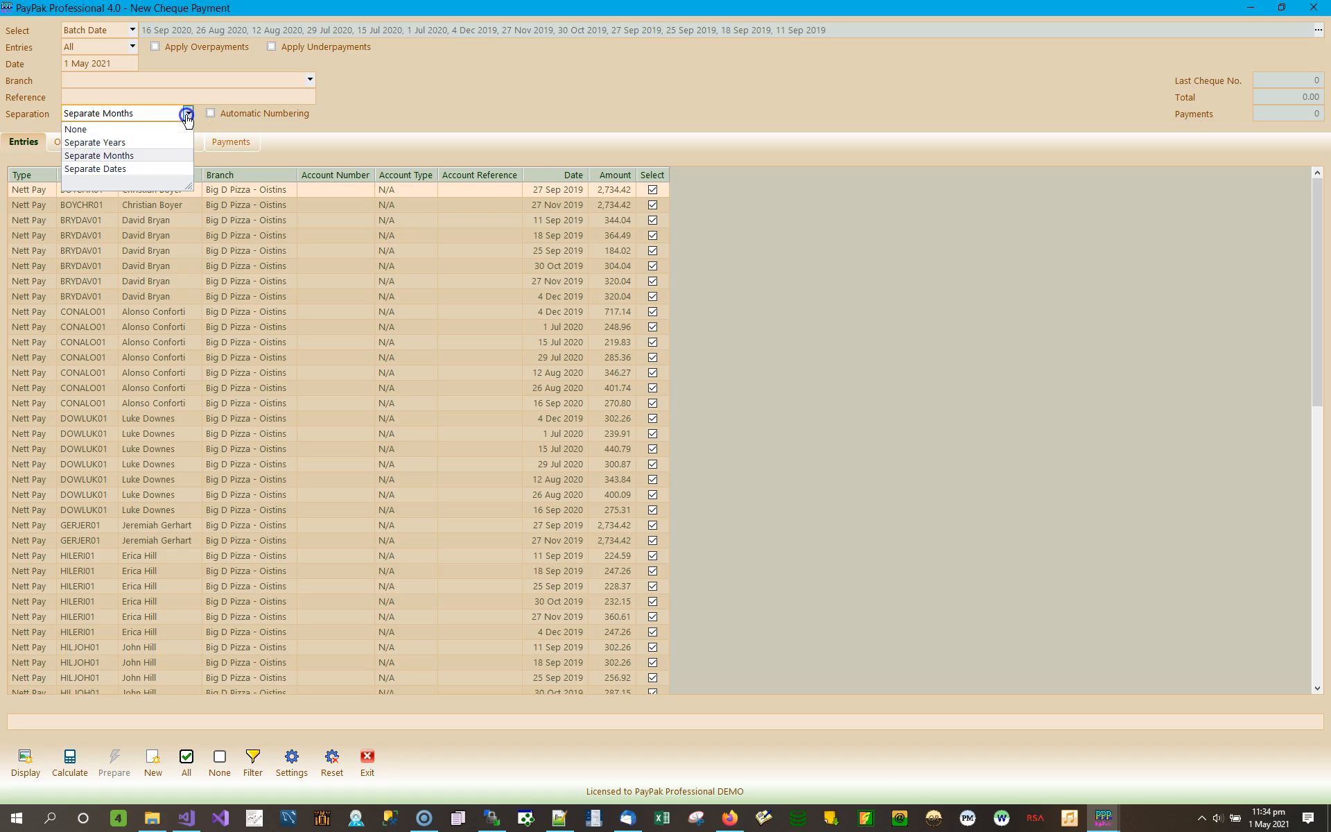
pyautogui.click(115, 130)
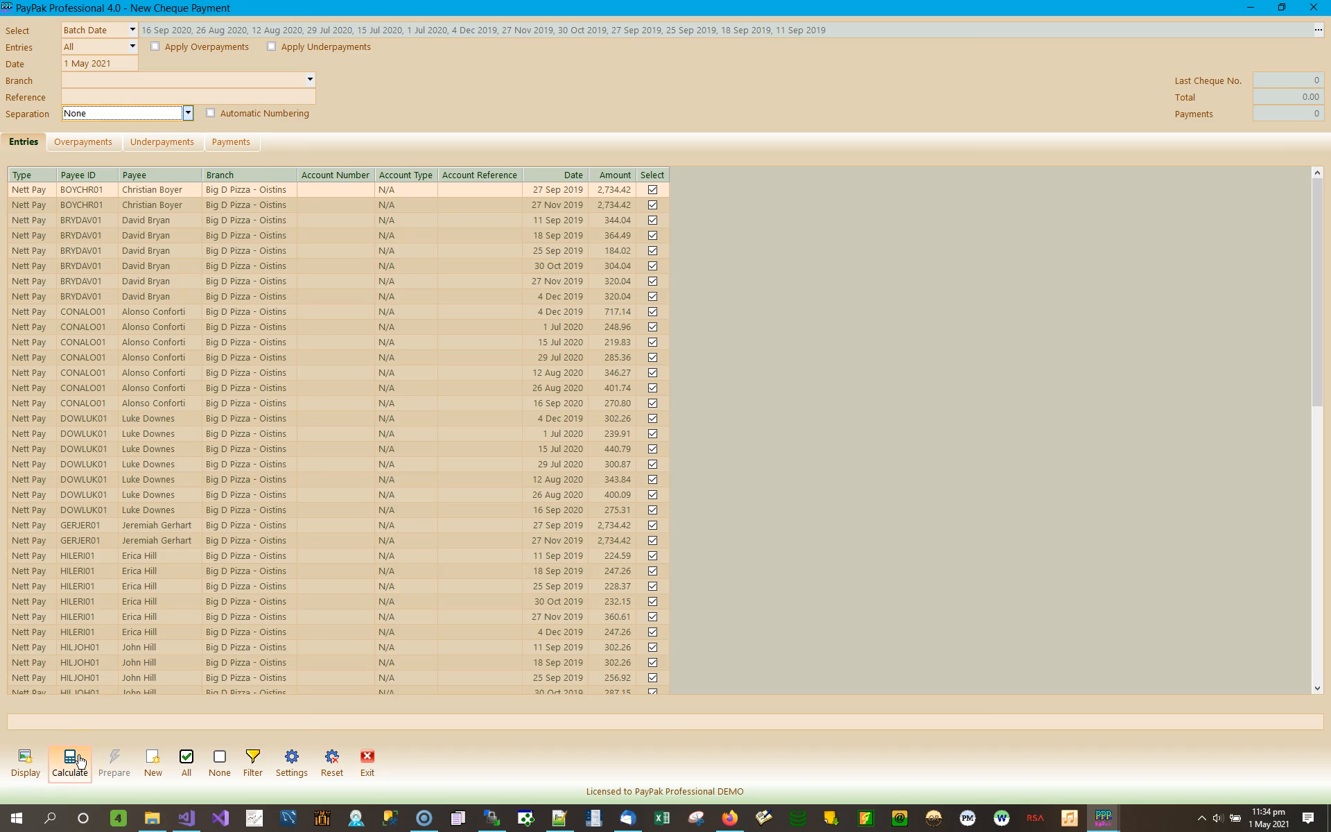
# - Clear all 2020 and 2019 batch dates, keep only 26 Aug 2020, and list its five entries
pyautogui.click(1316, 31)
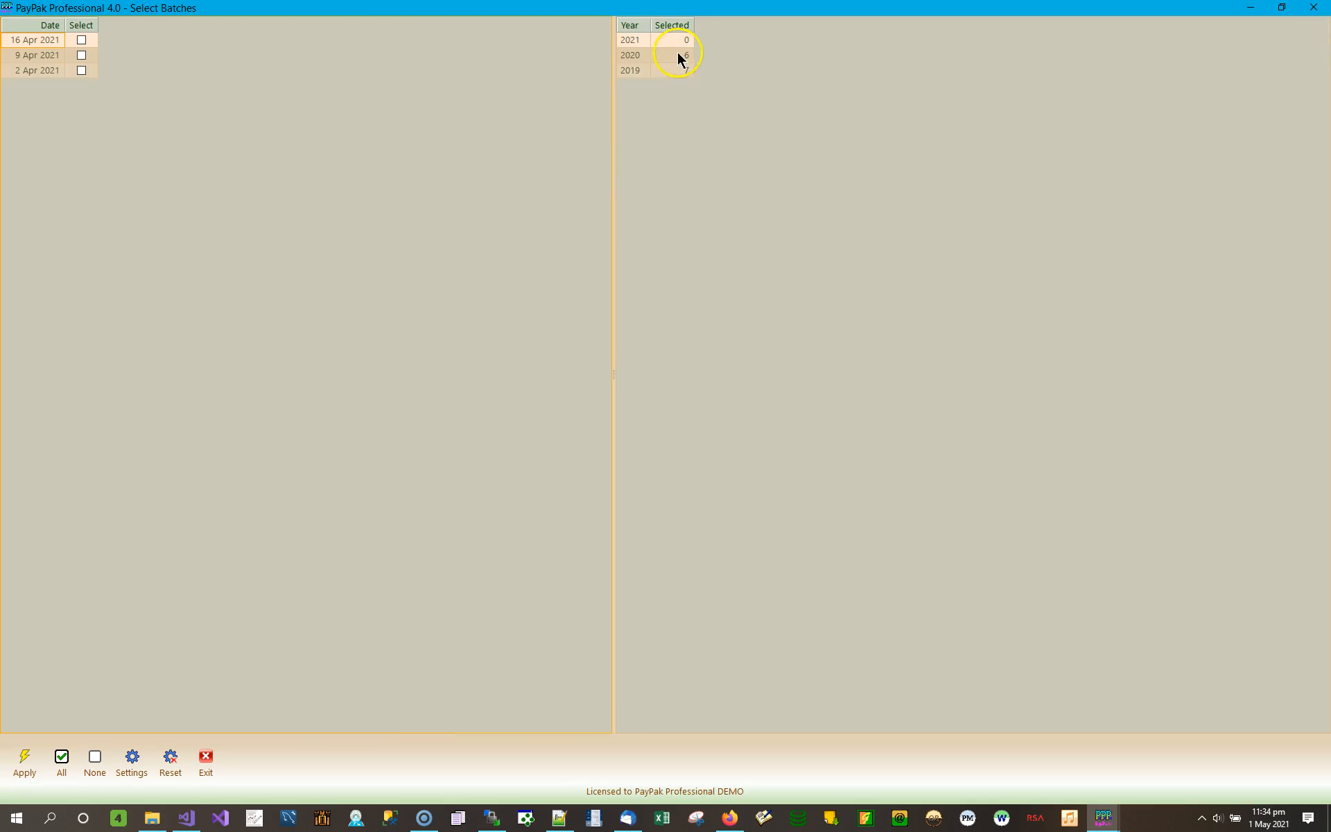
pyautogui.click(671, 54)
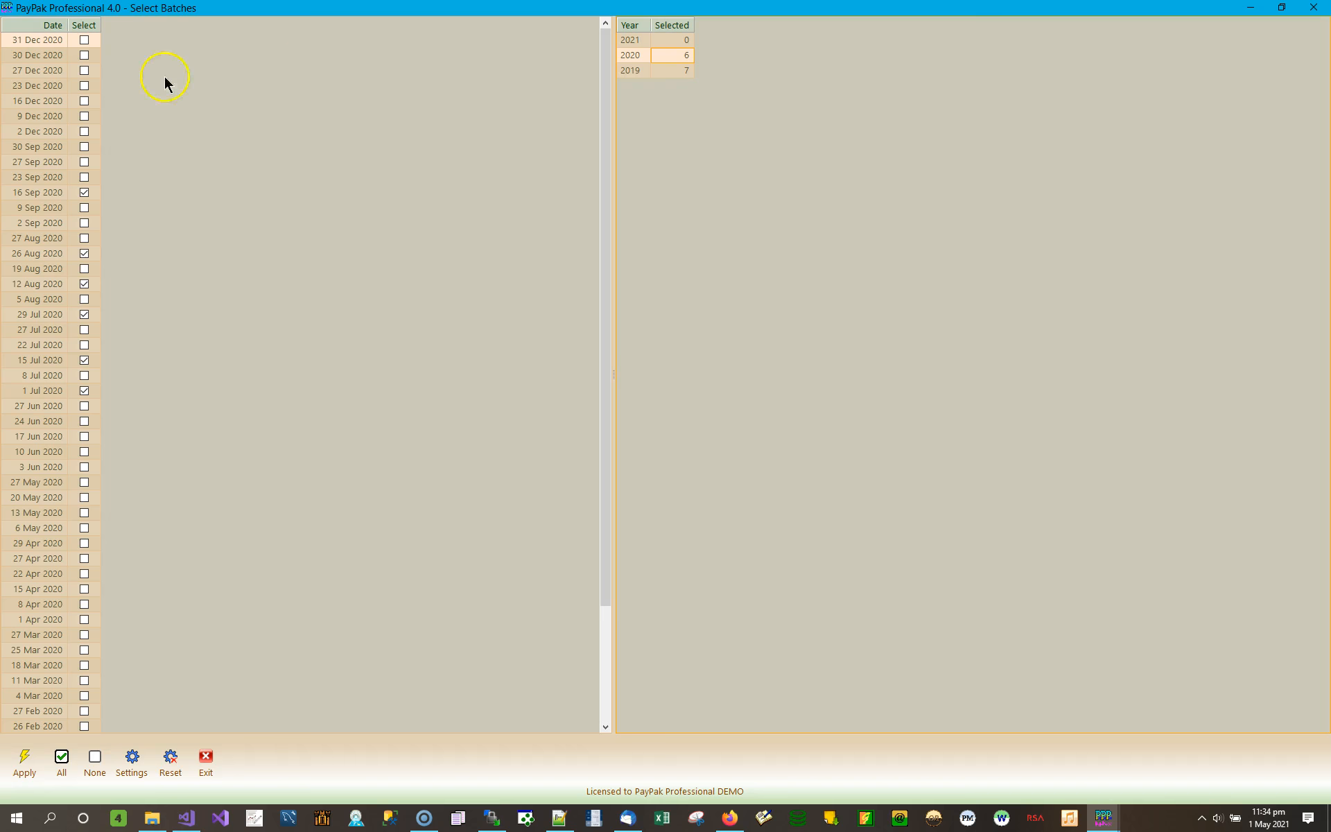
pyautogui.click(95, 762)
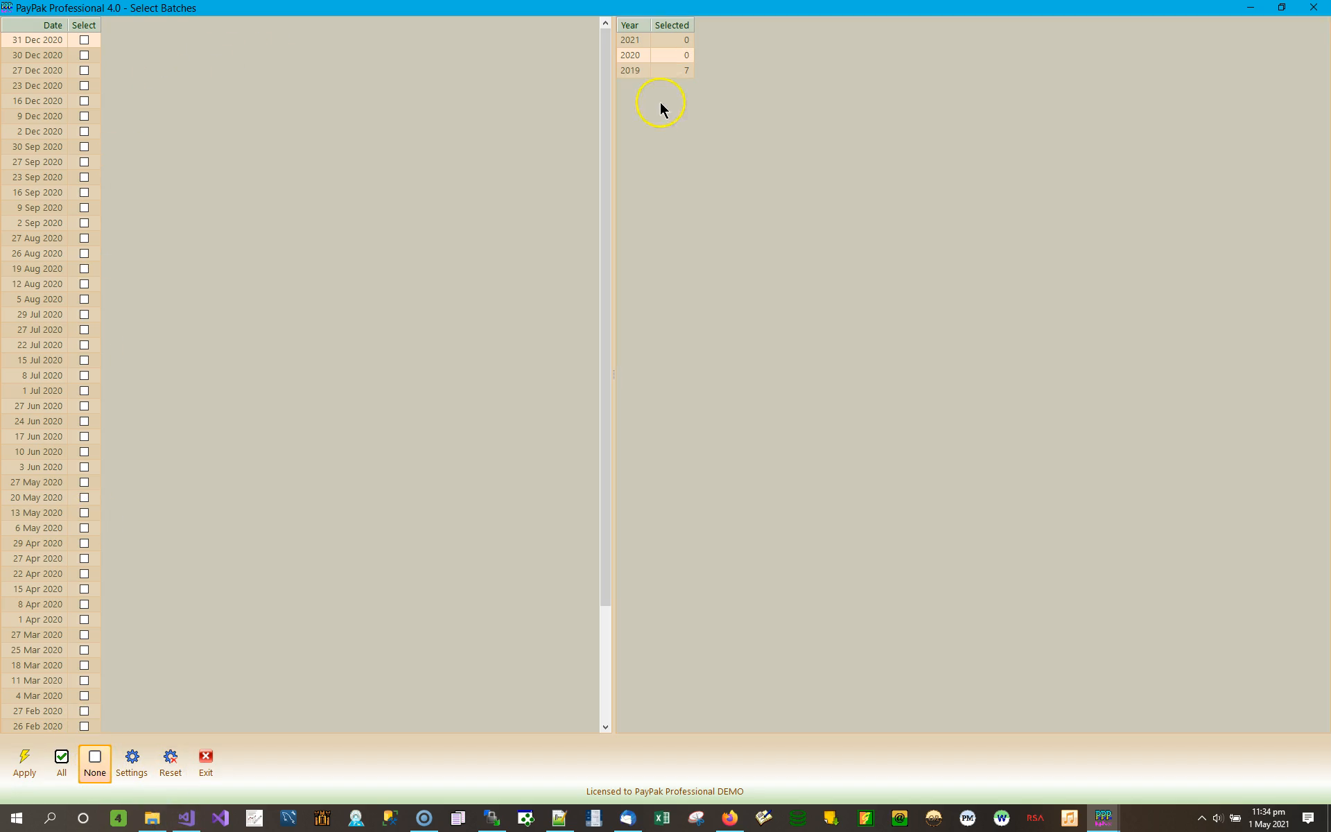
pyautogui.click(674, 70)
pyautogui.click(94, 762)
pyautogui.click(667, 57)
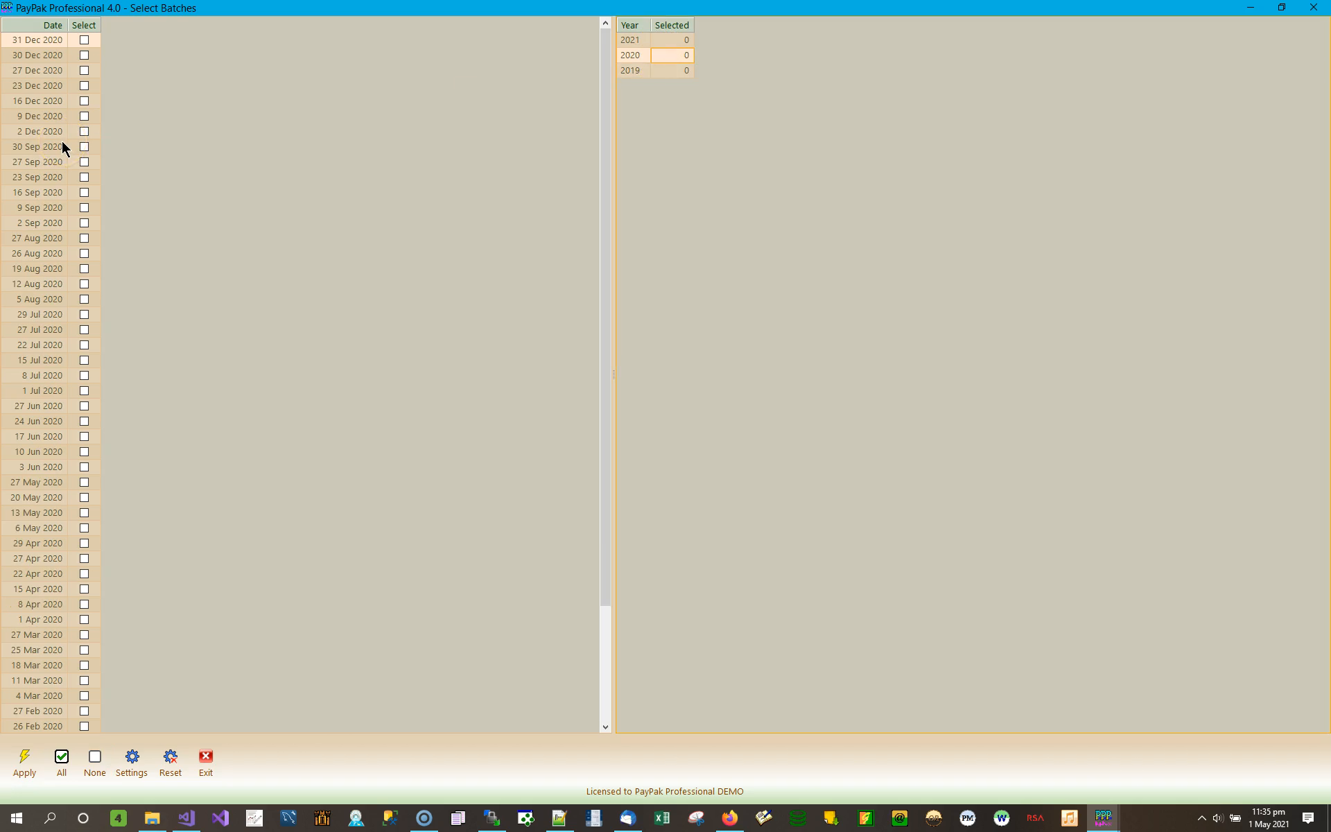
pyautogui.click(84, 253)
pyautogui.click(24, 760)
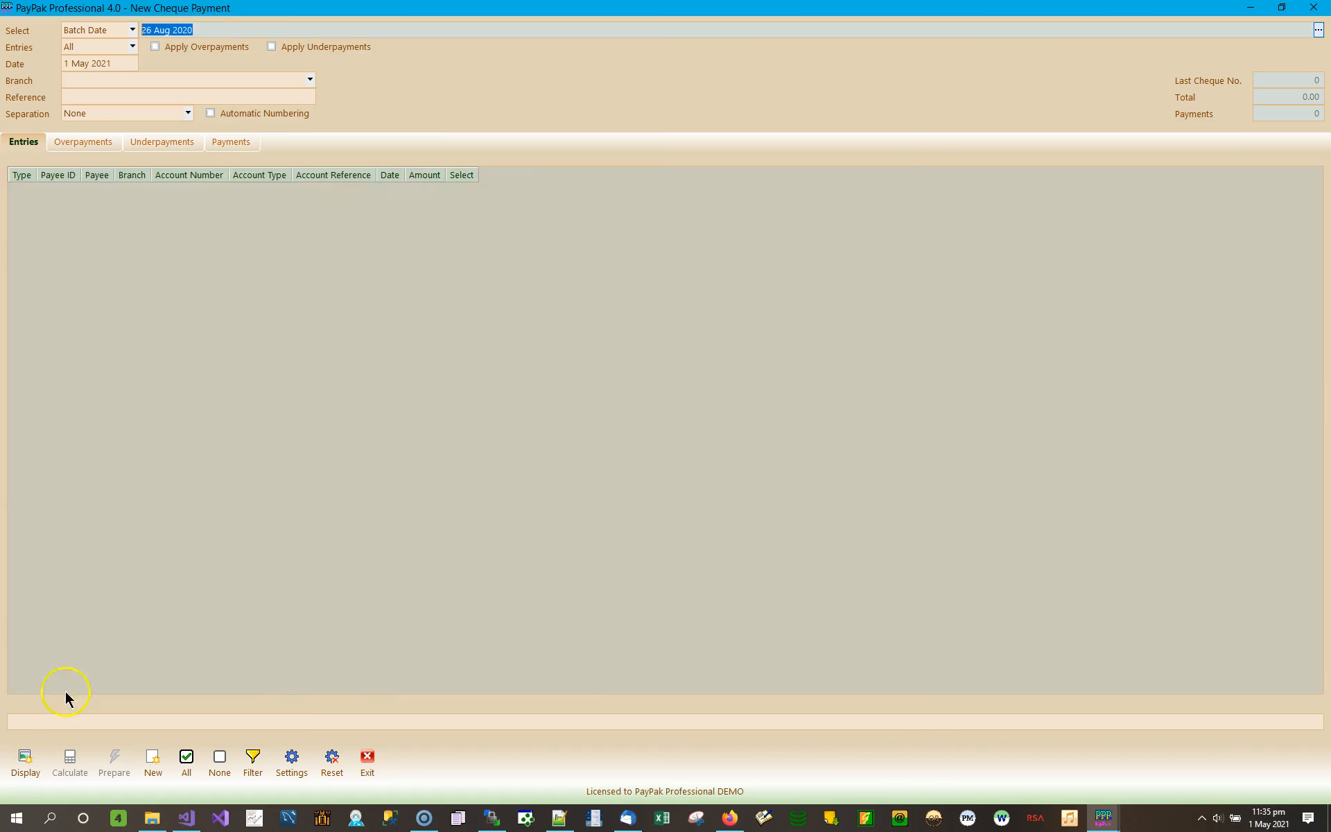
pyautogui.click(24, 768)
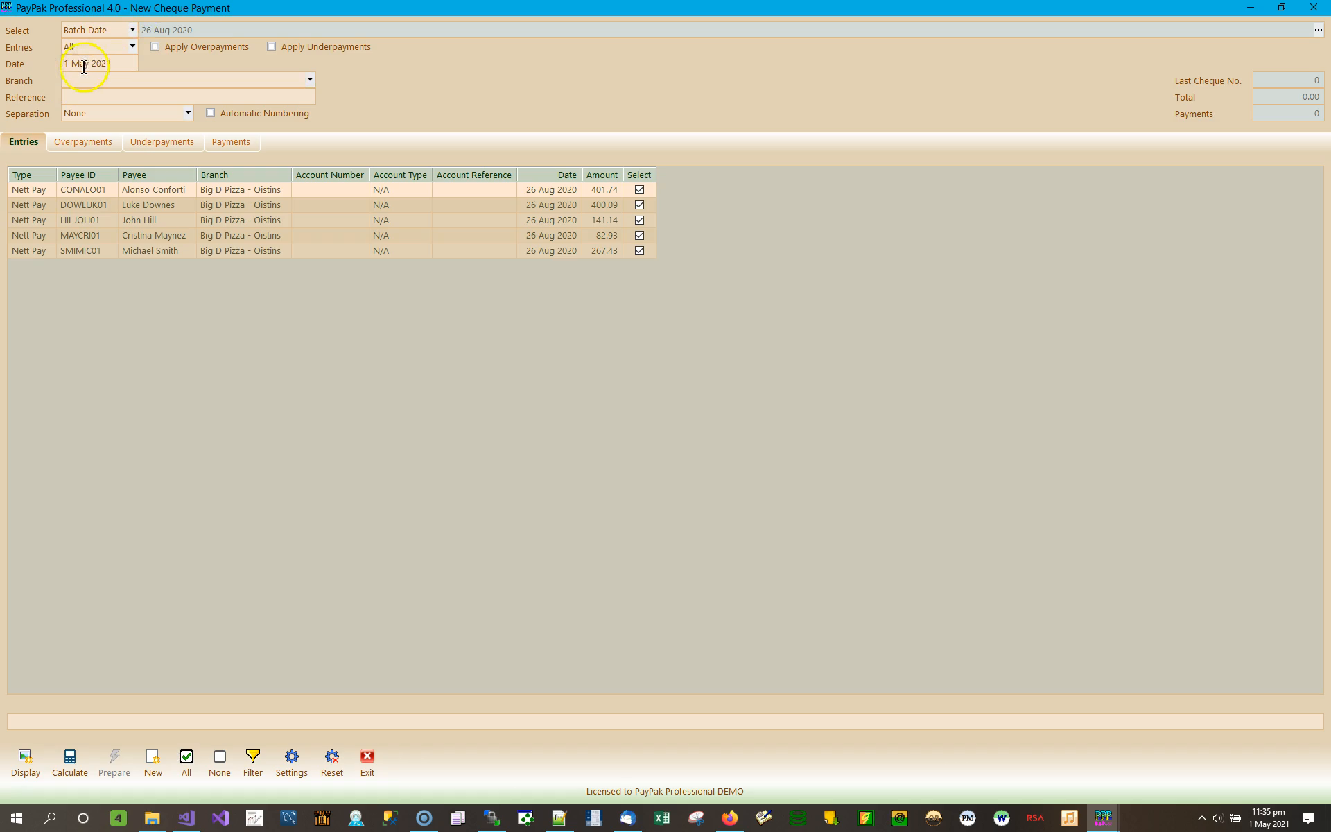
# - Check the Entries filter, then untick the 82.93 and 267.43 entries
pyautogui.click(132, 49)
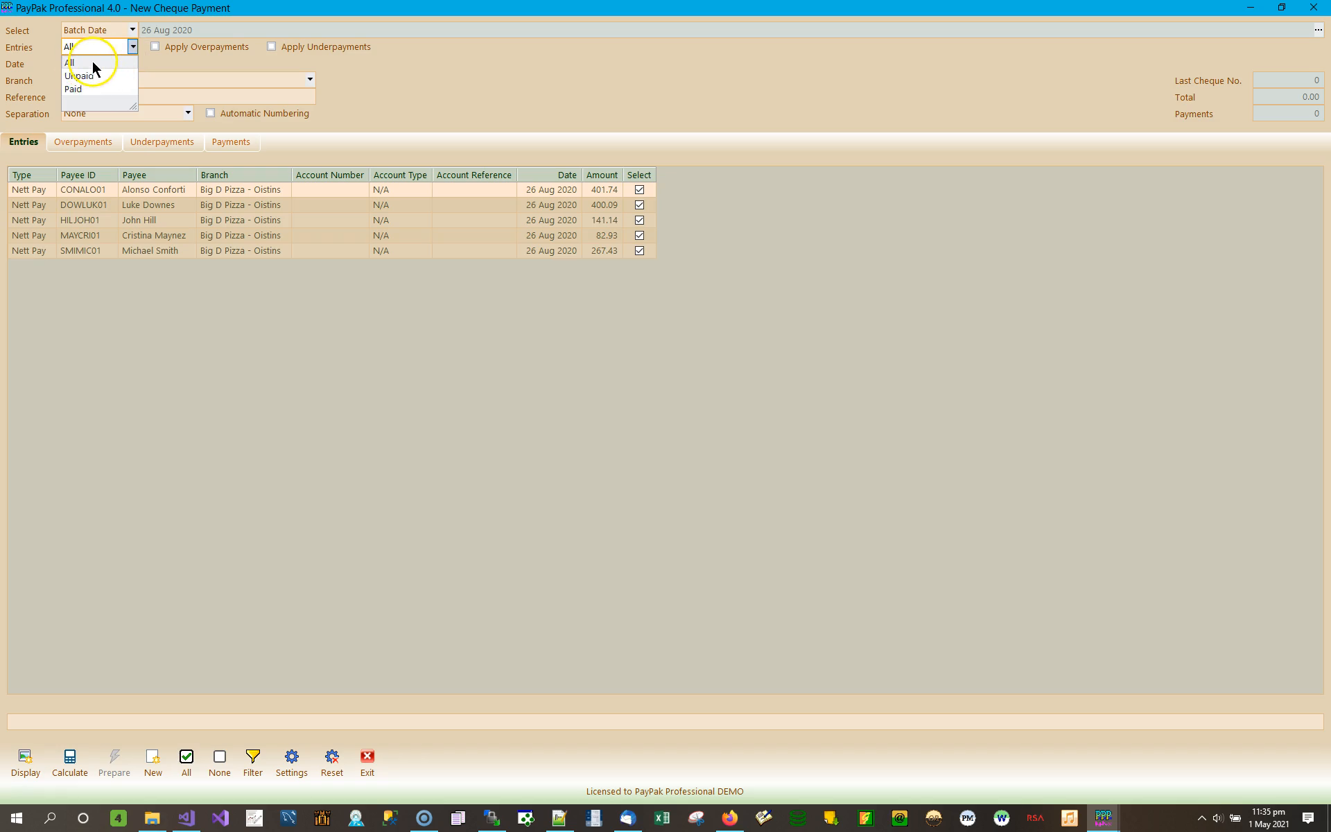
pyautogui.click(95, 63)
pyautogui.click(133, 47)
pyautogui.click(640, 237)
pyautogui.click(639, 236)
pyautogui.click(638, 252)
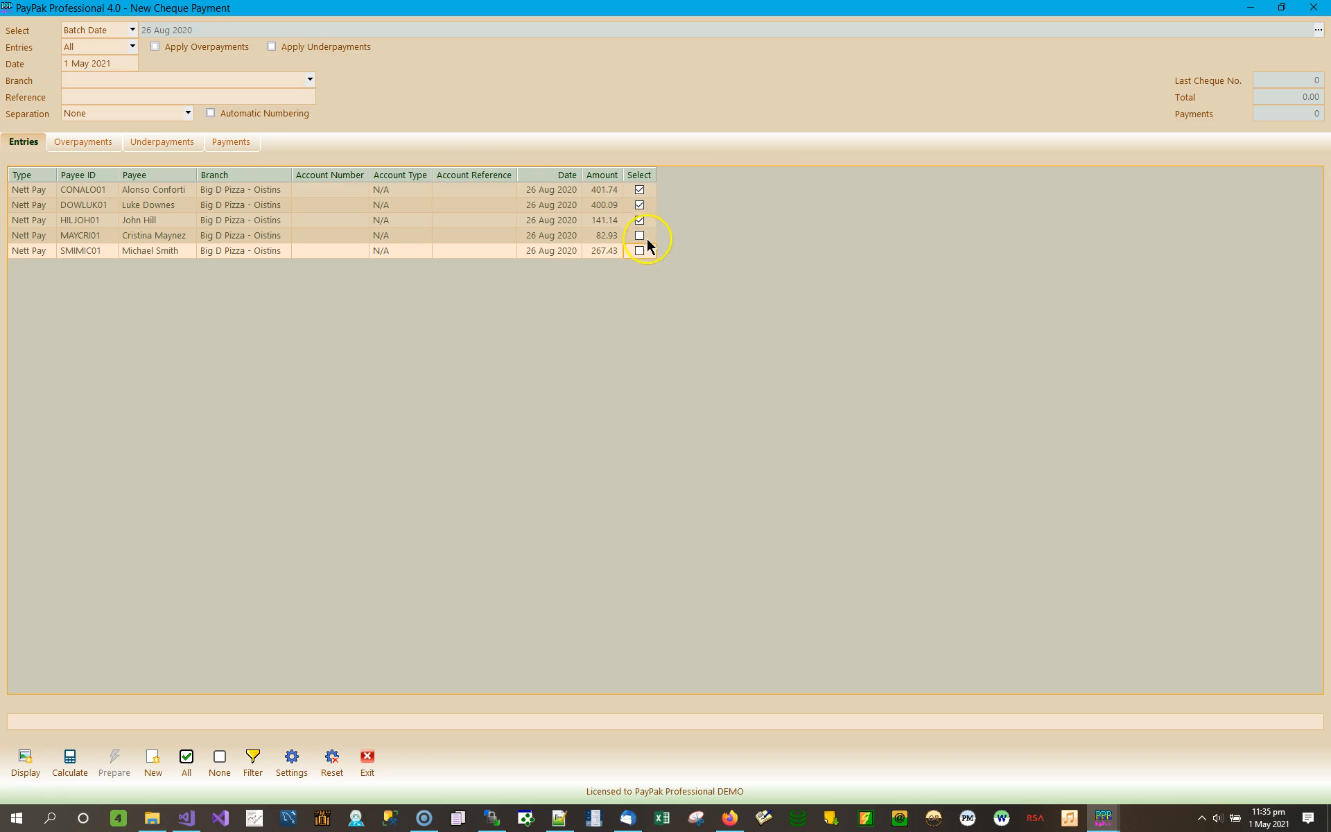
# - Keep the Entries filter set to All
pyautogui.click(130, 48)
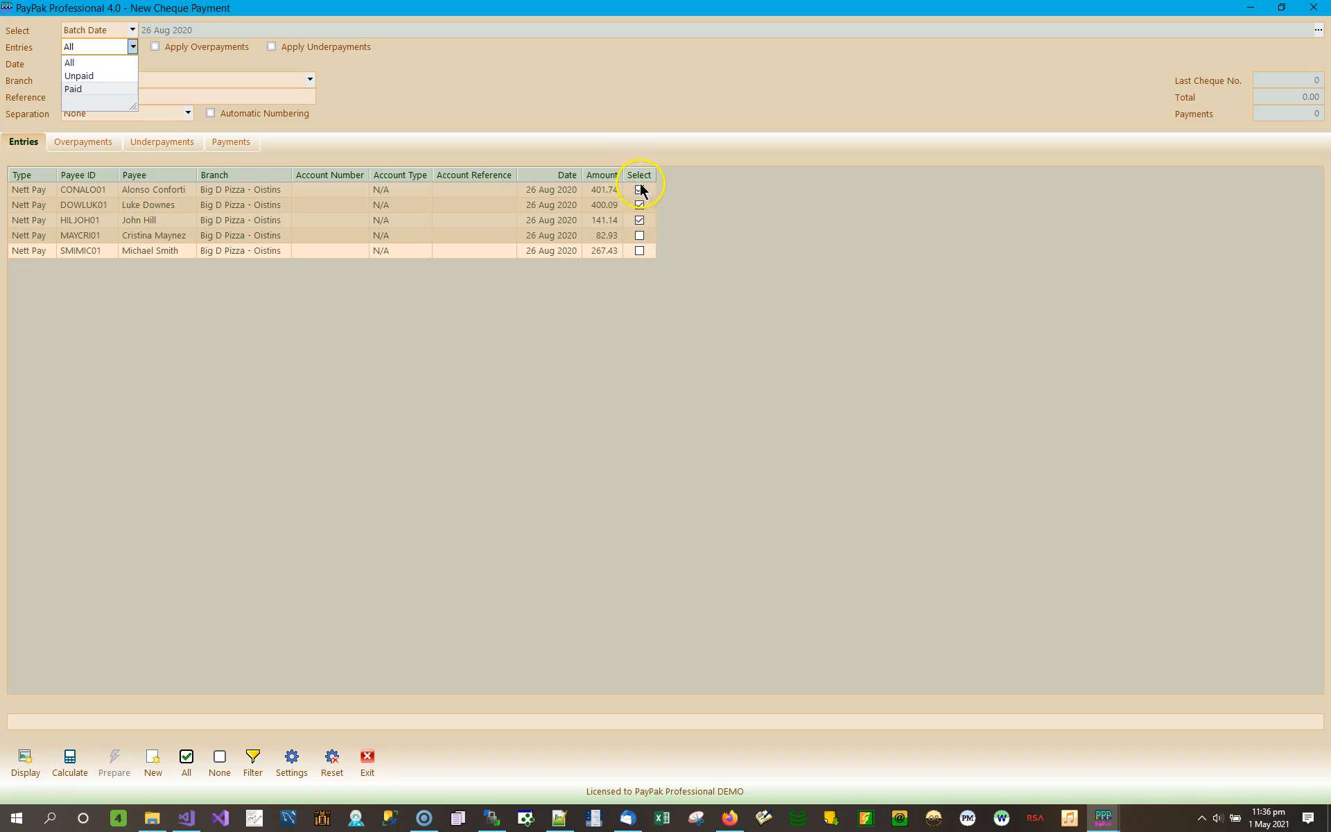
pyautogui.click(131, 47)
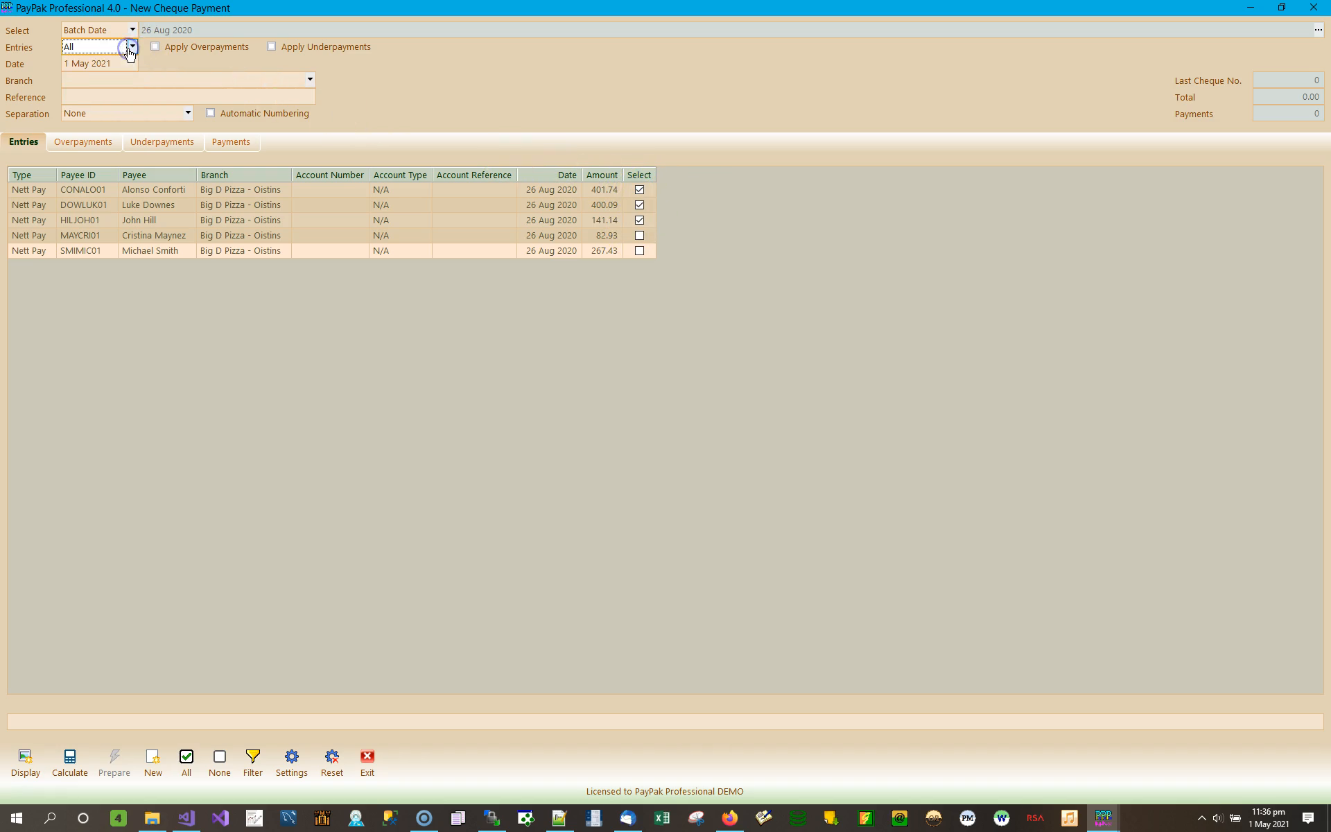
pyautogui.click(131, 47)
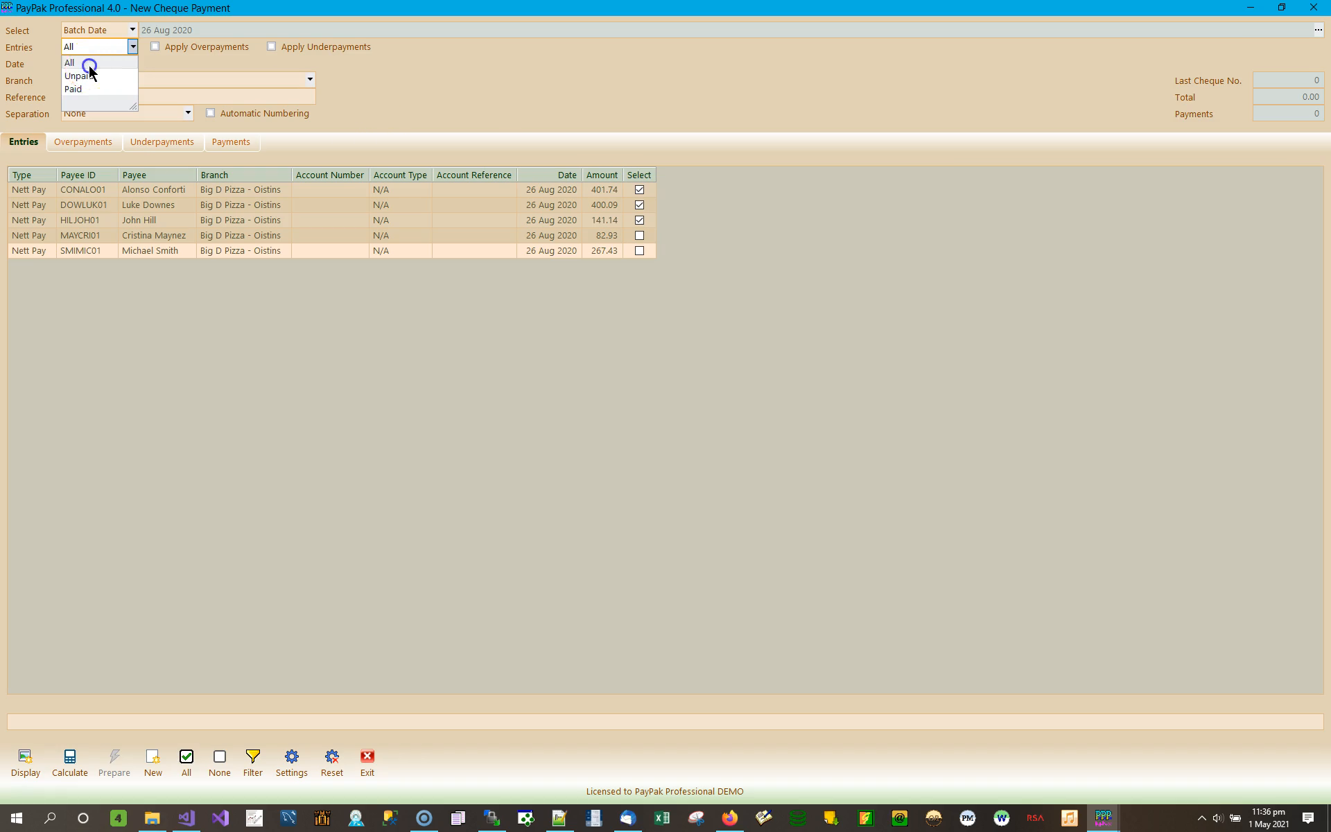
pyautogui.click(88, 64)
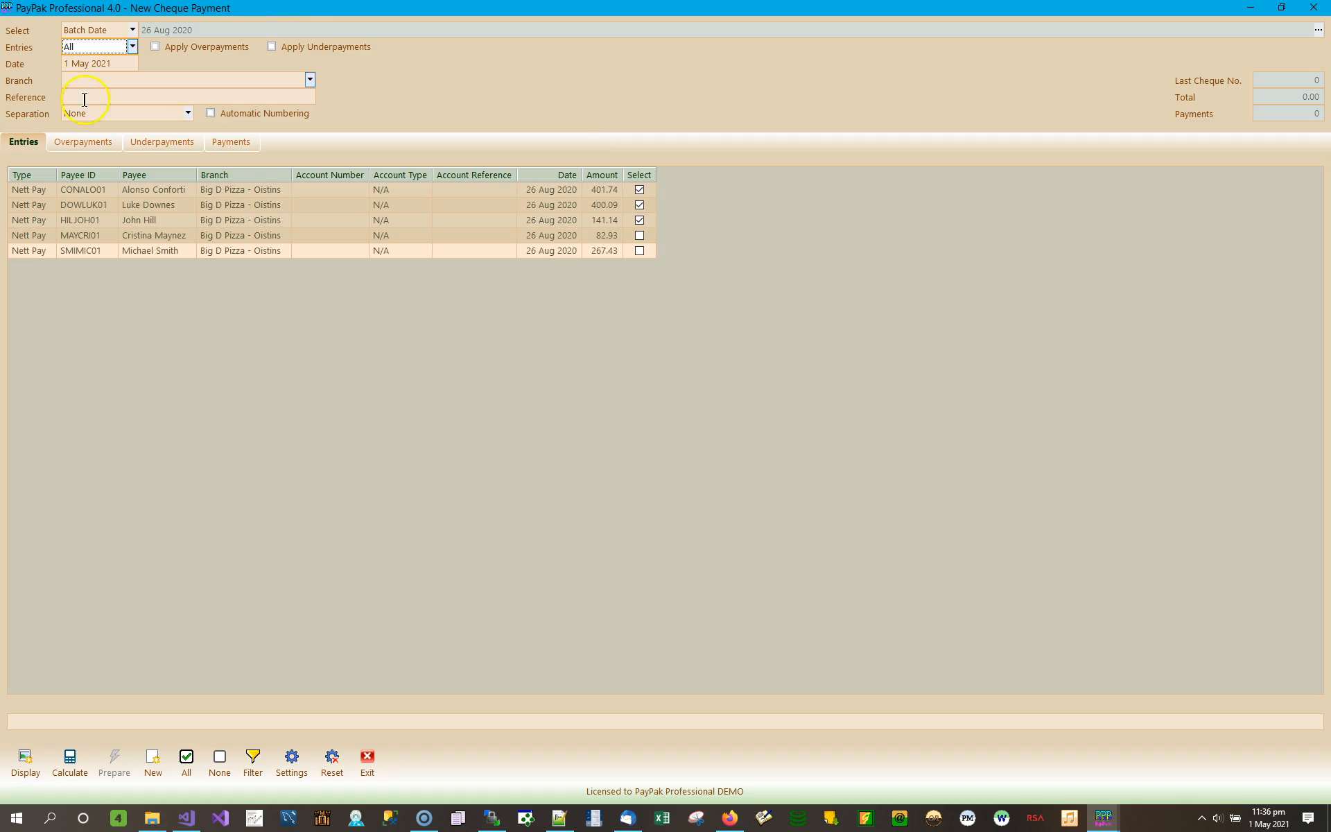
# - Leave the payment date at 1 May 2021 and bring up the bank and branch list
pyautogui.click(111, 62)
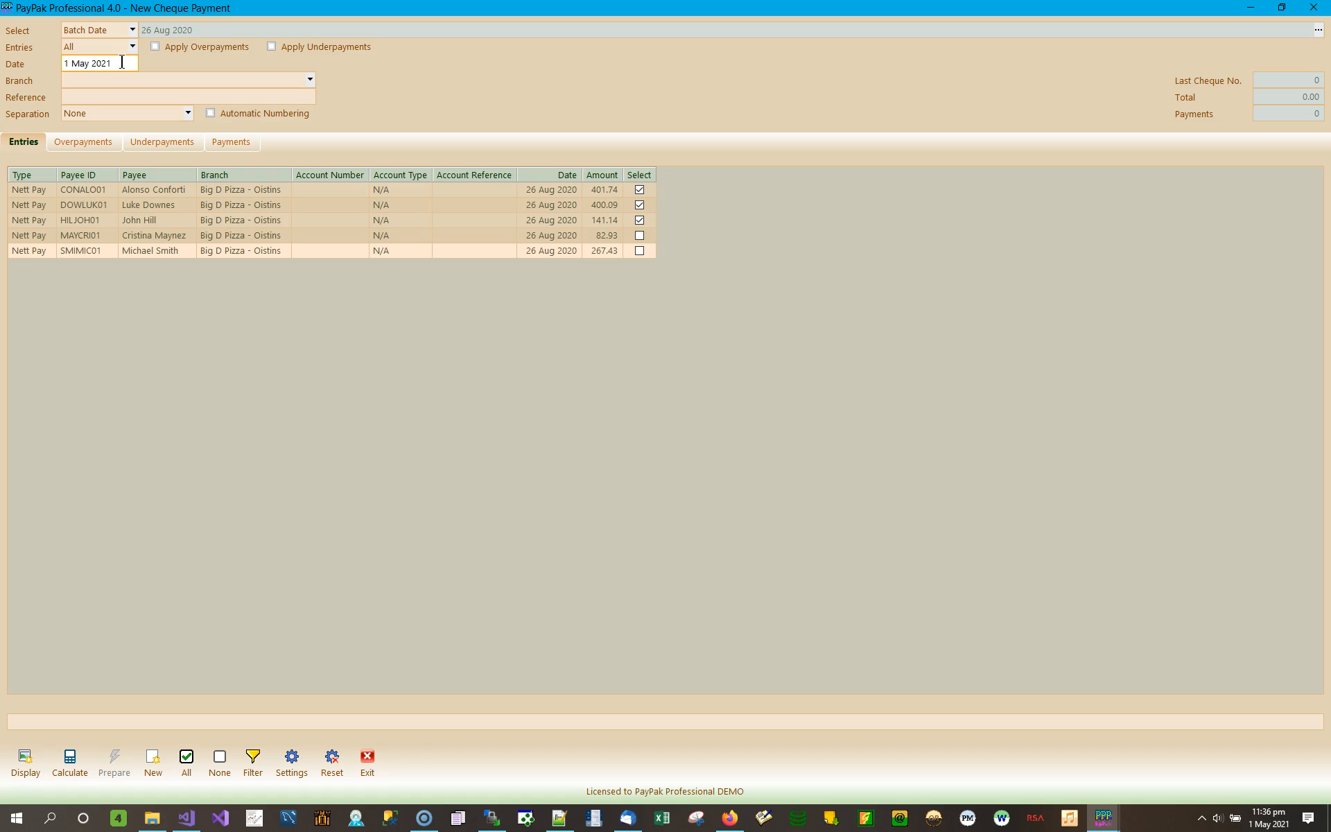
pyautogui.click(126, 66)
pyautogui.click(131, 63)
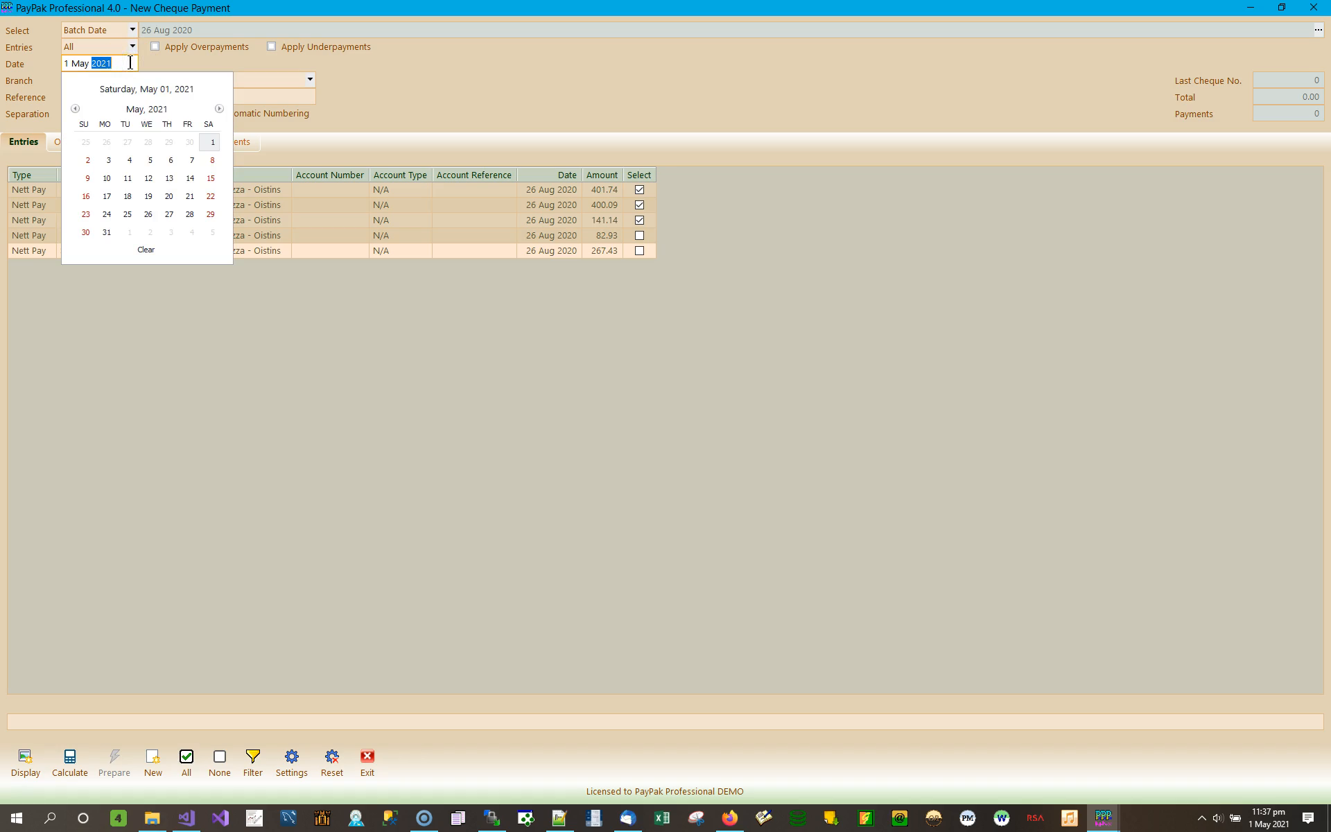
pyautogui.click(212, 142)
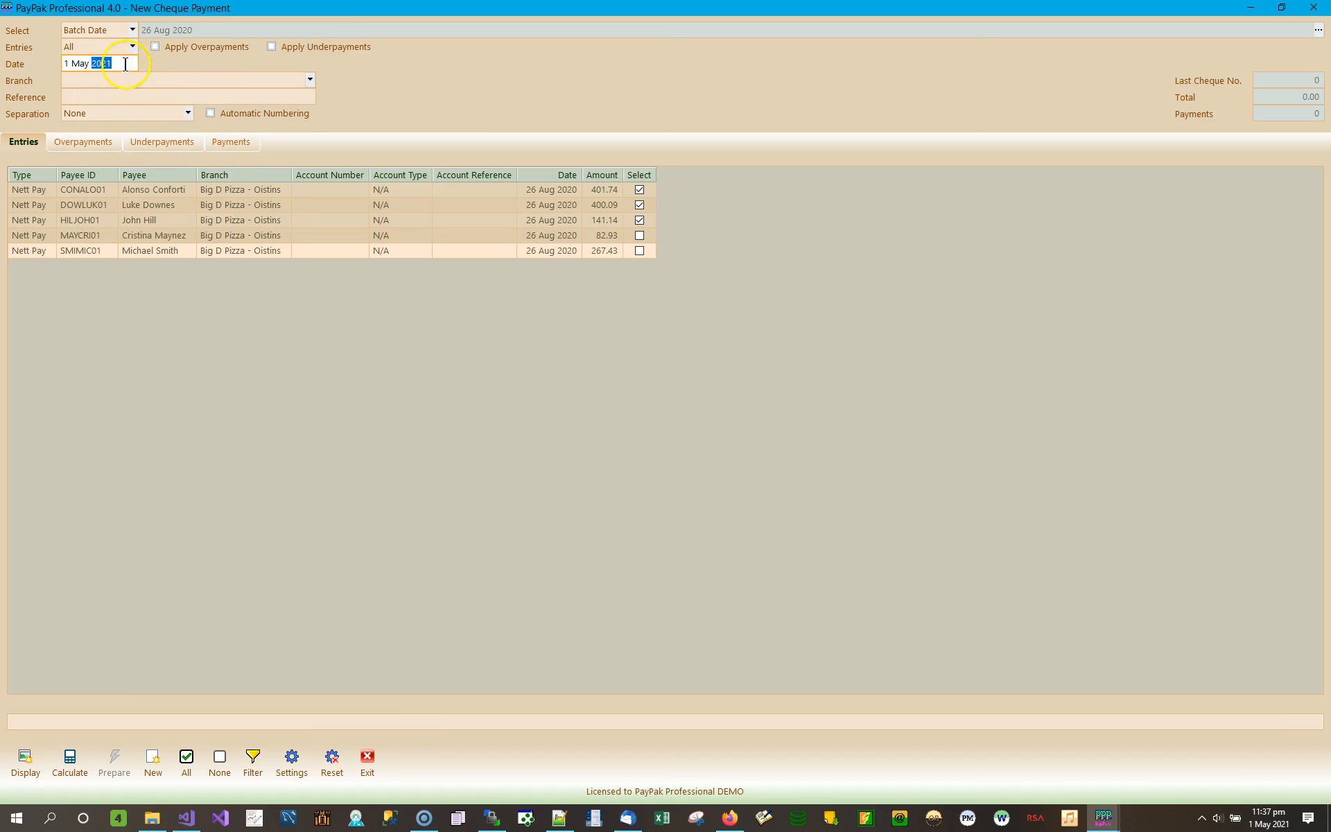
pyautogui.click(309, 81)
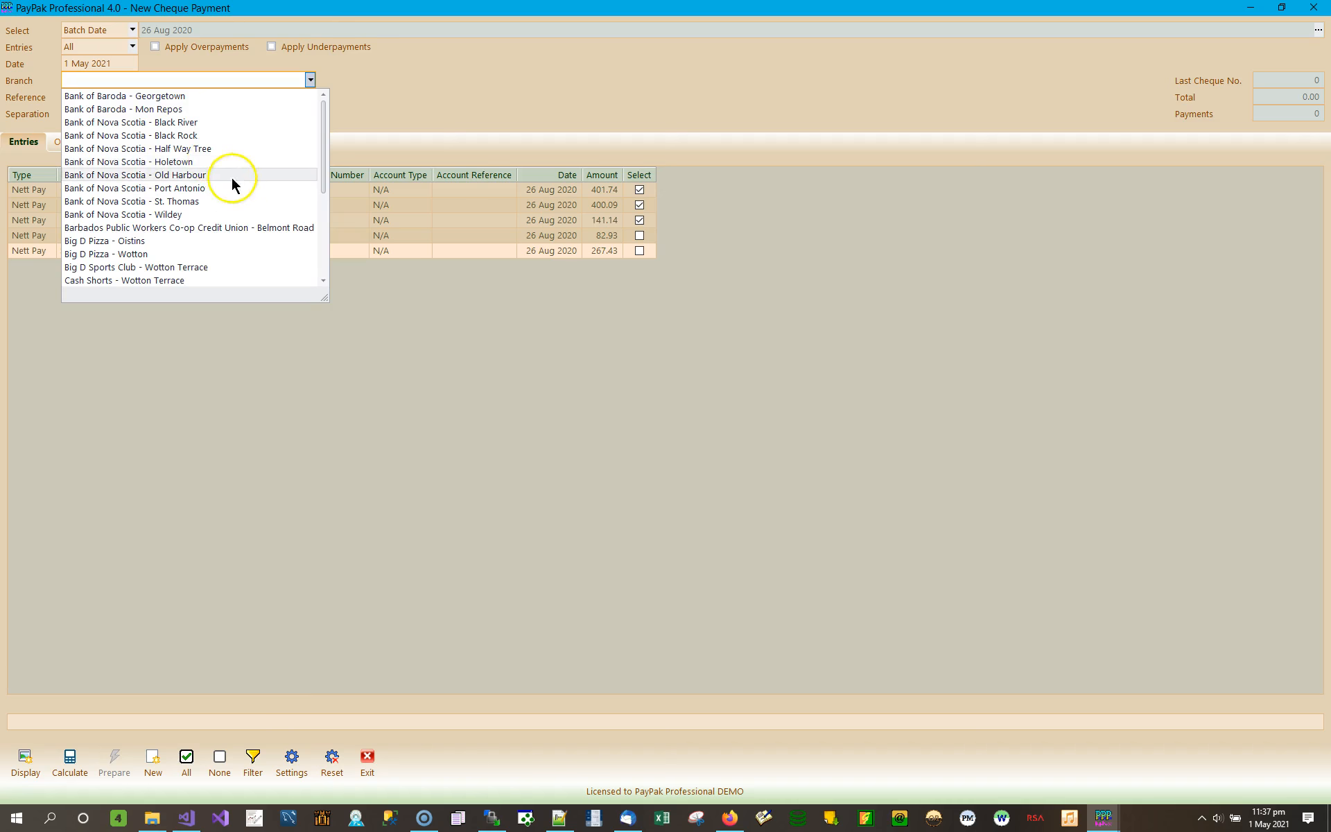
# - Pick CIBC First Caribbean Oistins, enter reference 'Cheque Payments for 26 Aug 2020', and tick the fourth and fifth entries
pyautogui.scroll(-5, 216, 203)
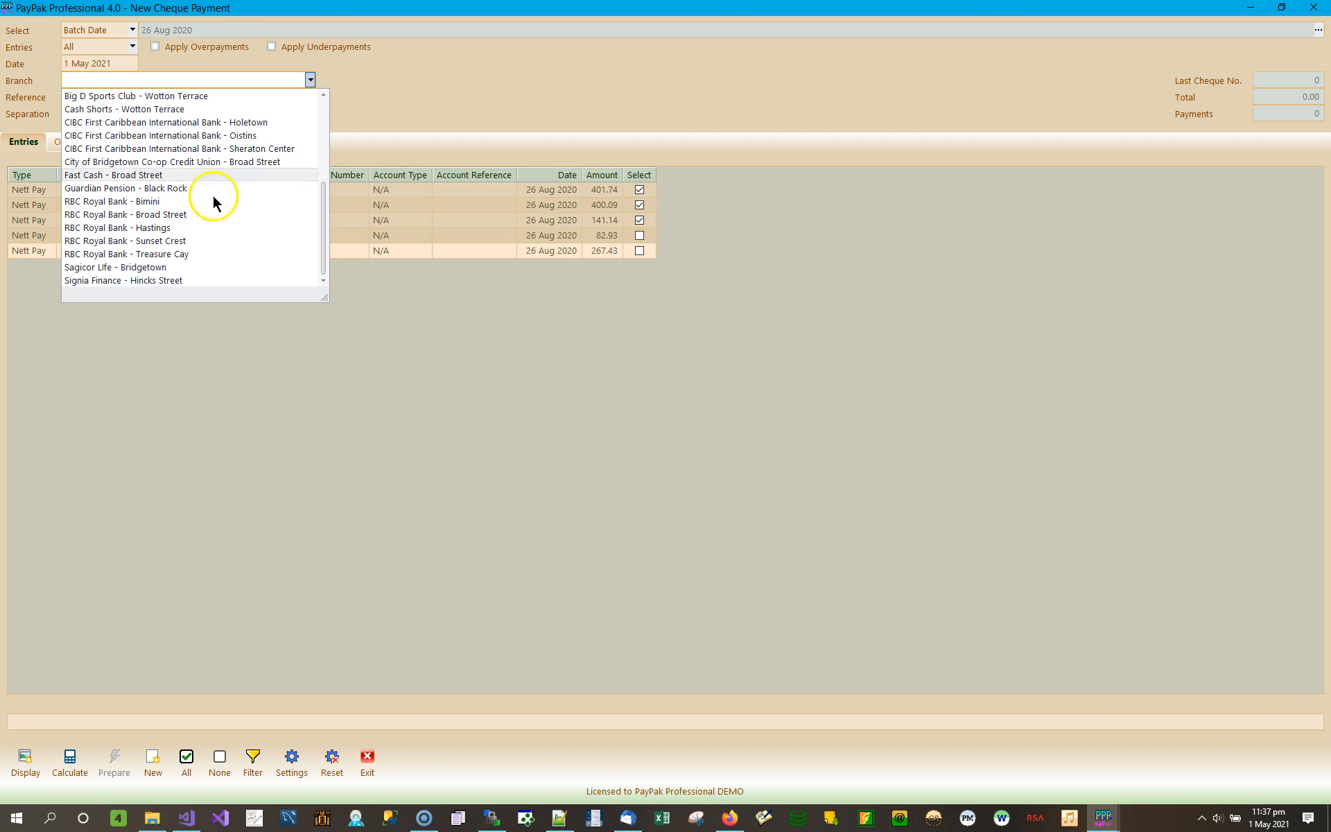
pyautogui.click(256, 135)
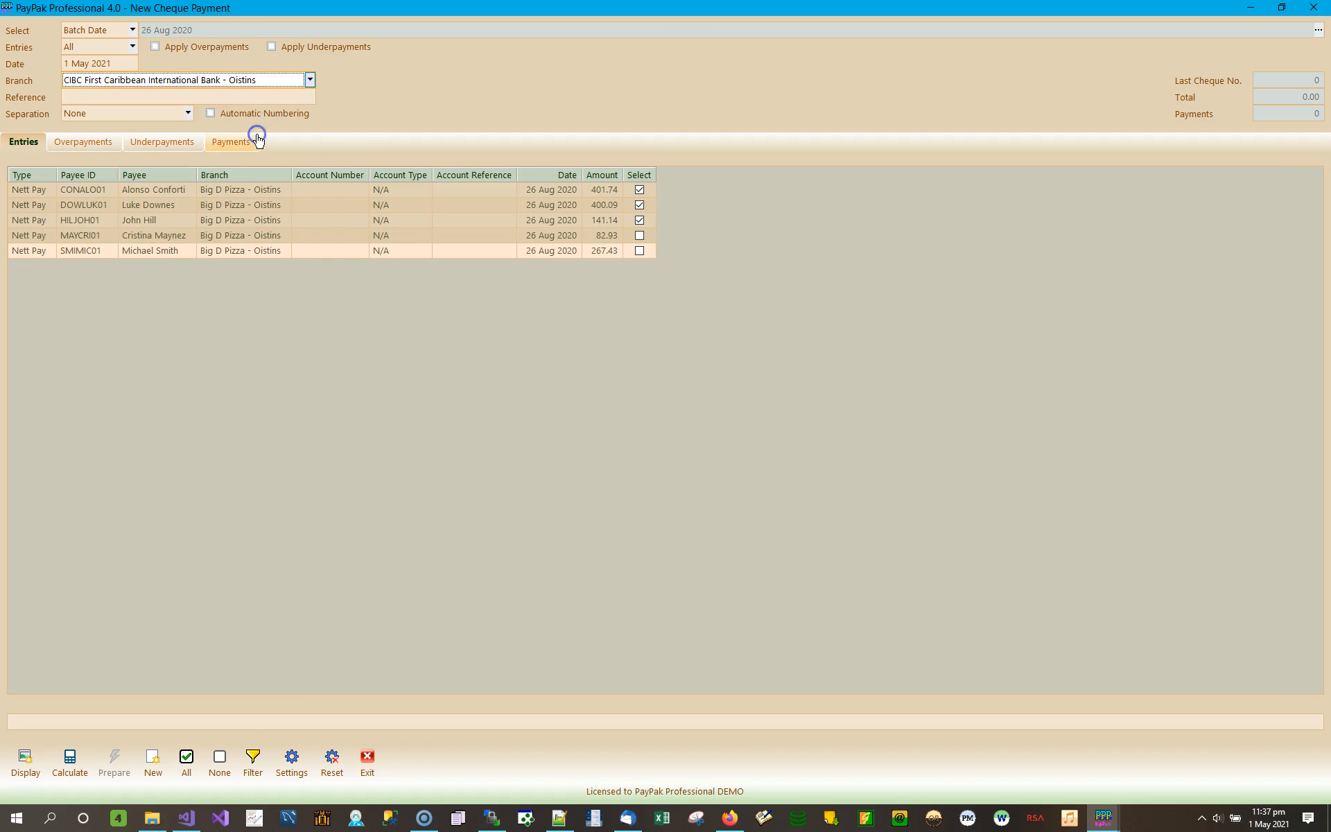
pyautogui.click(119, 96)
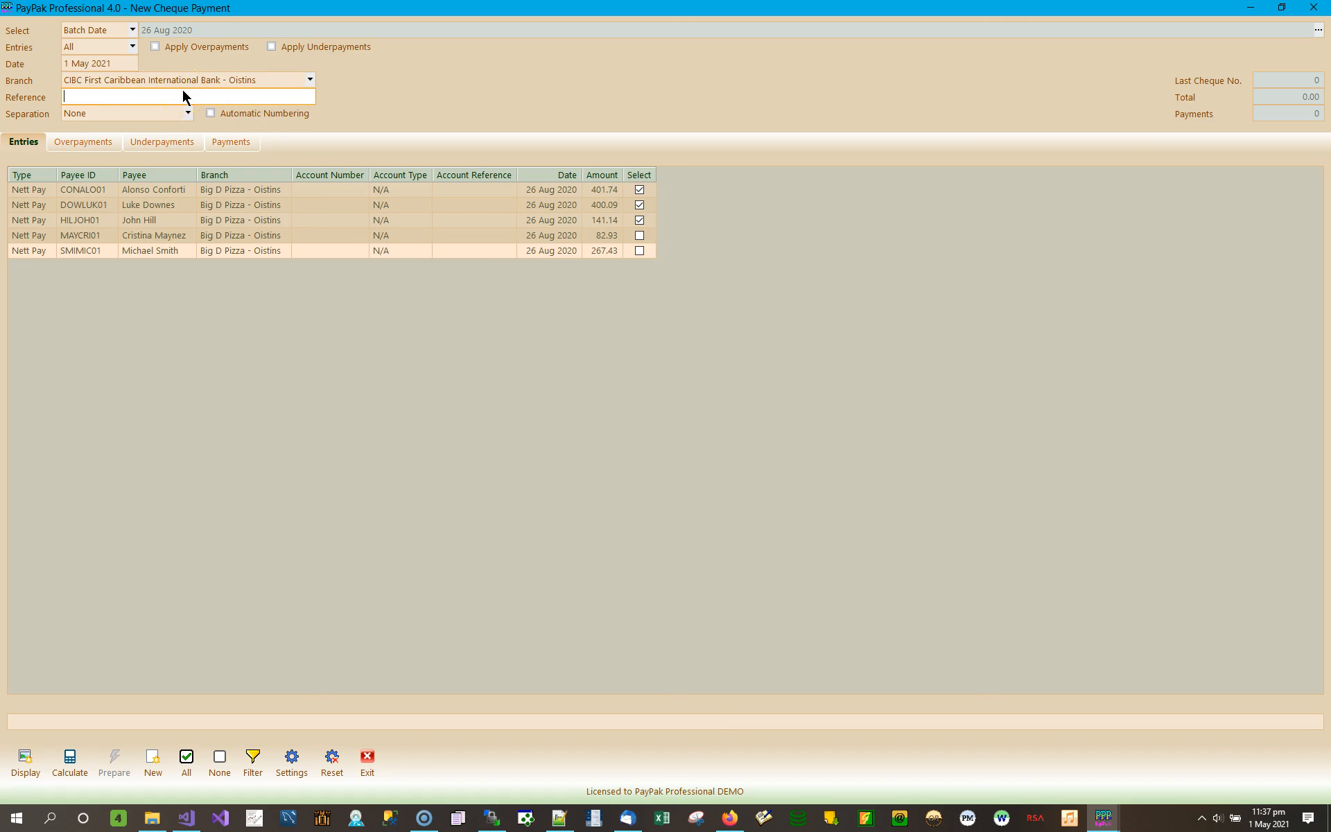
pyautogui.write('Cheque Paymentrs')
pyautogui.press('BackSpace')
pyautogui.write('for')
pyautogui.write('26 Aug 2020')
pyautogui.click(639, 236)
pyautogui.click(637, 250)
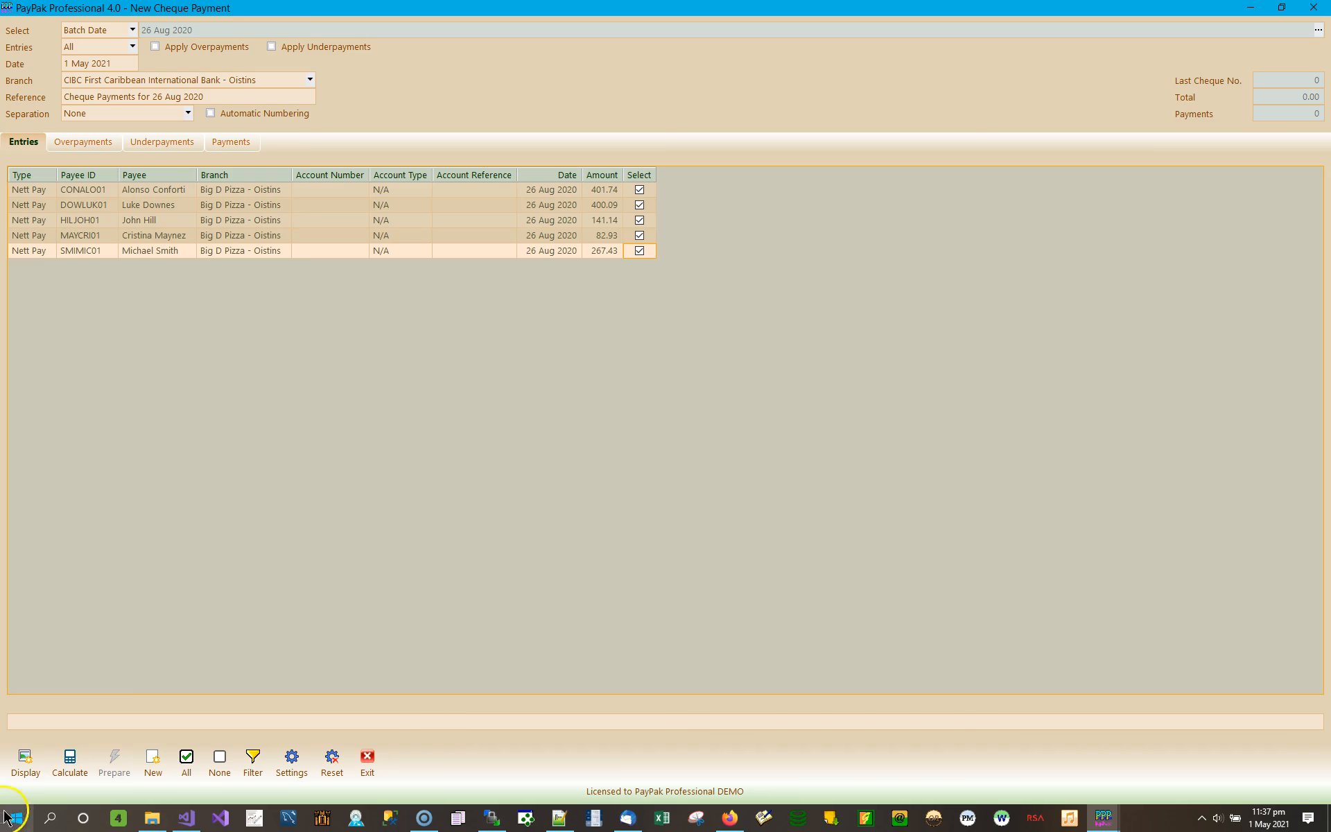
# - Calculate the five Nett Pay cheques, numbered 1–5 and totalling 1,293.33
pyautogui.click(70, 760)
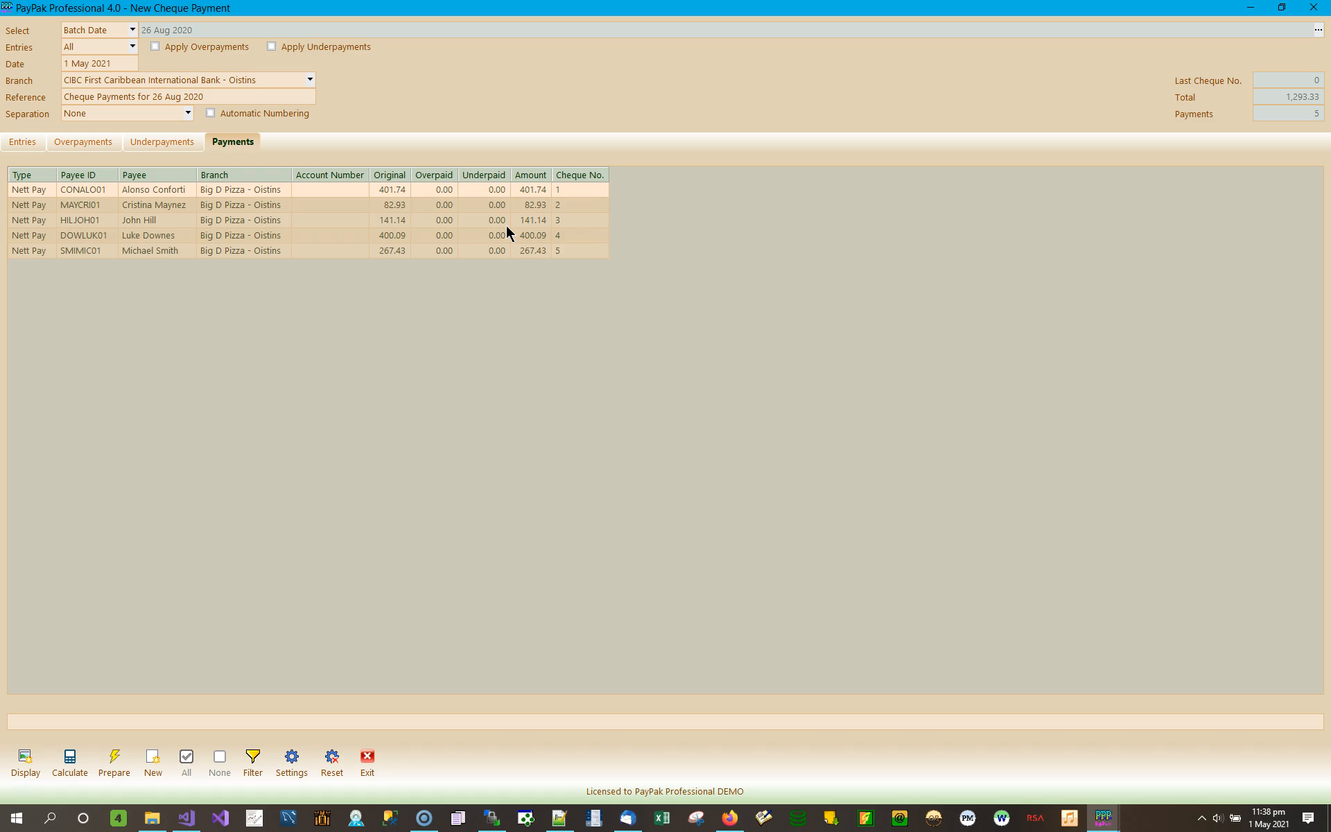
pyautogui.click(594, 183)
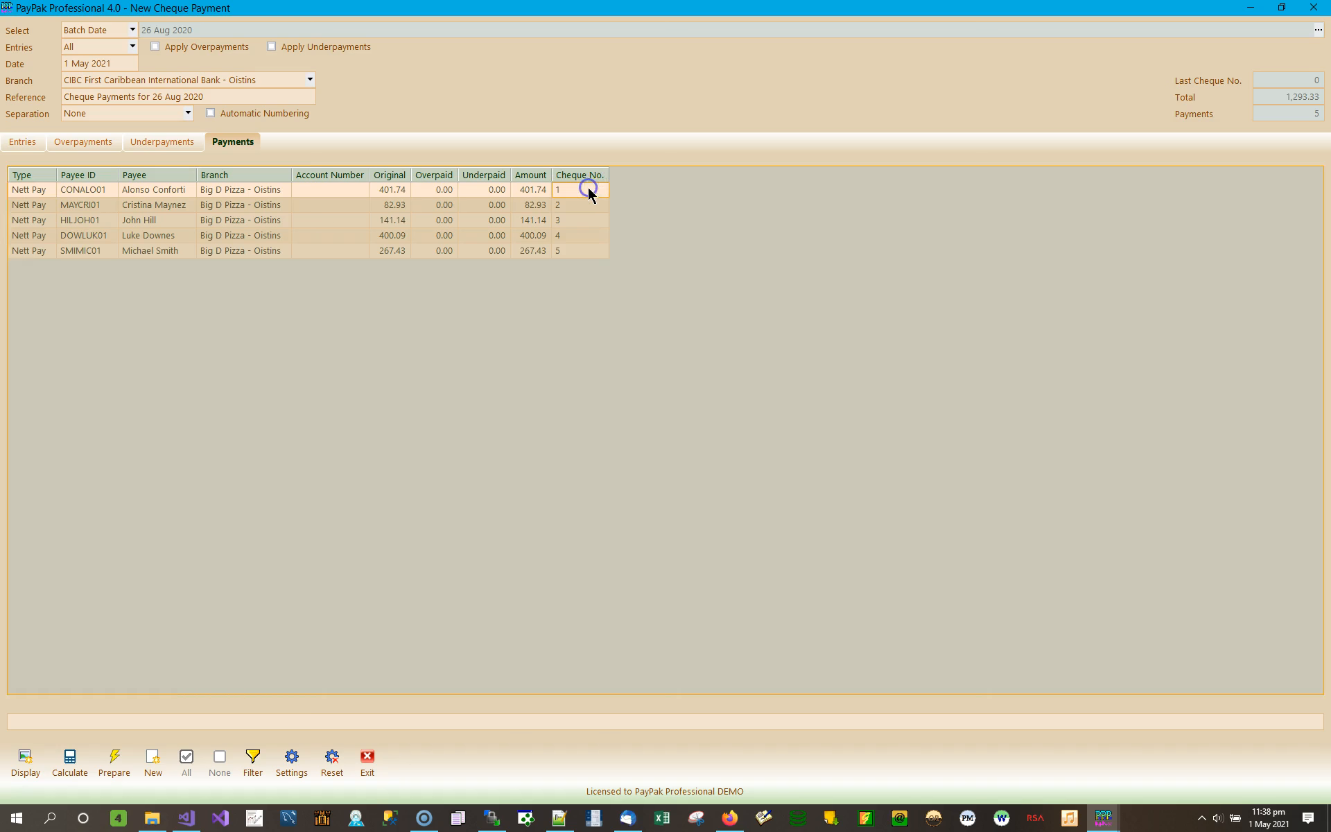
pyautogui.write('500')
pyautogui.press('Return')
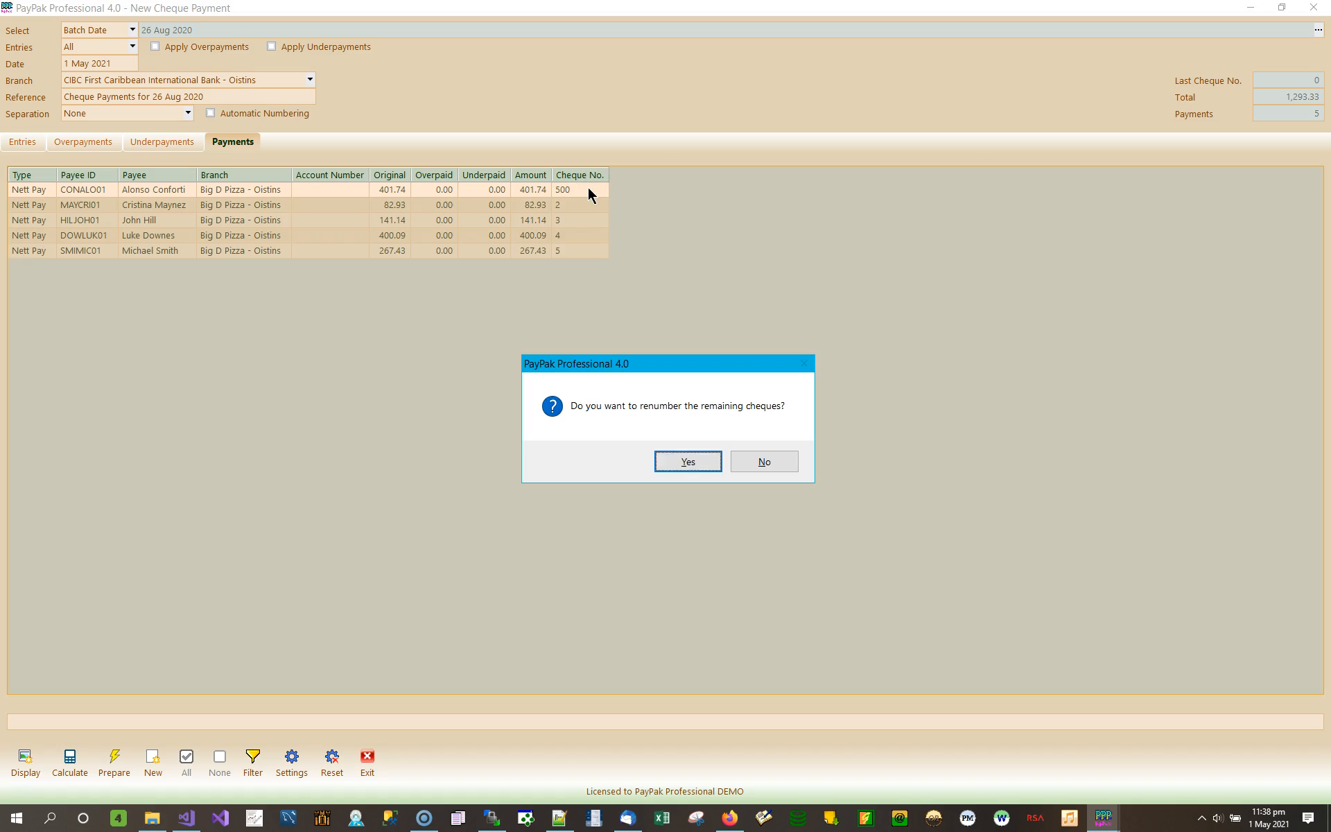
pyautogui.click(701, 466)
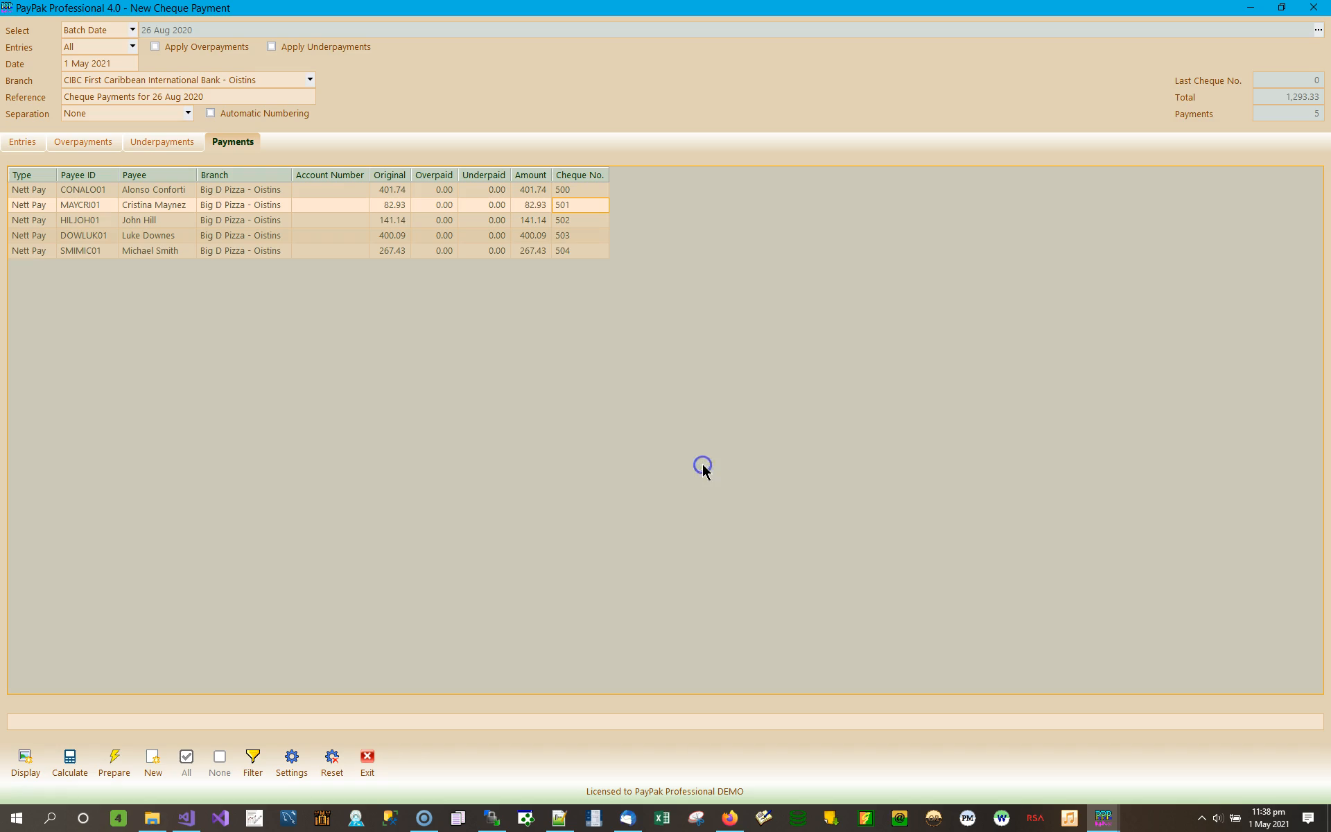
pyautogui.click(592, 191)
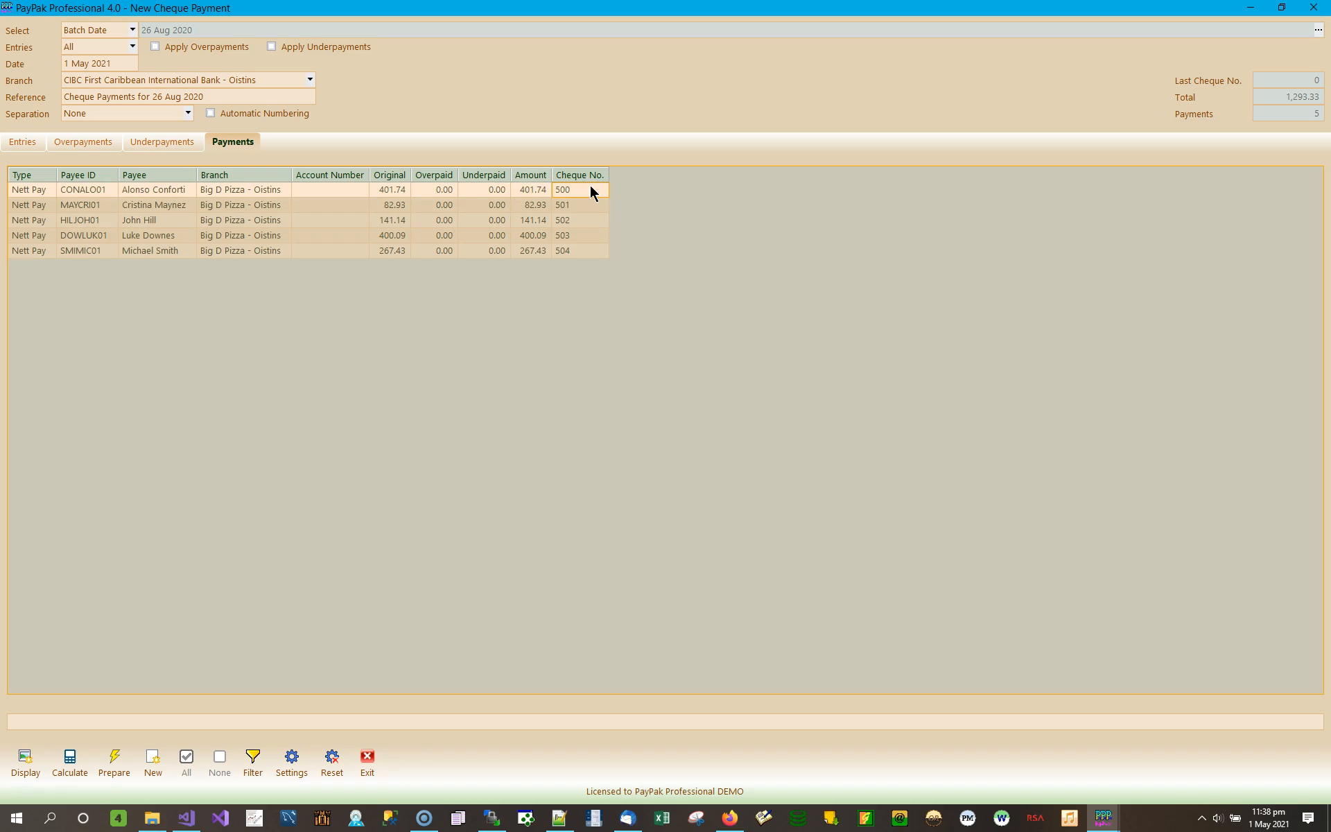
pyautogui.click(591, 191)
pyautogui.write('1')
pyautogui.press('Return')
pyautogui.click(682, 460)
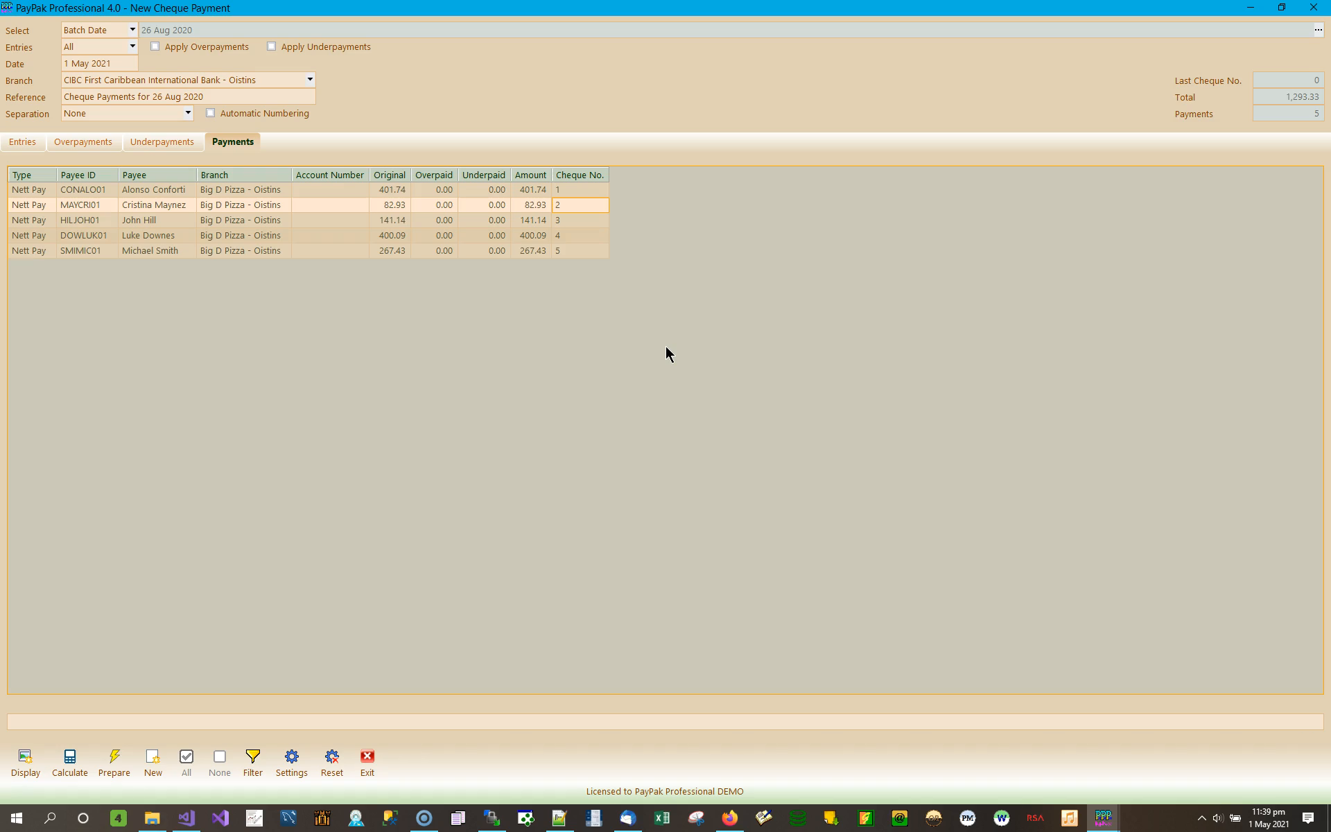
pyautogui.click(1247, 9)
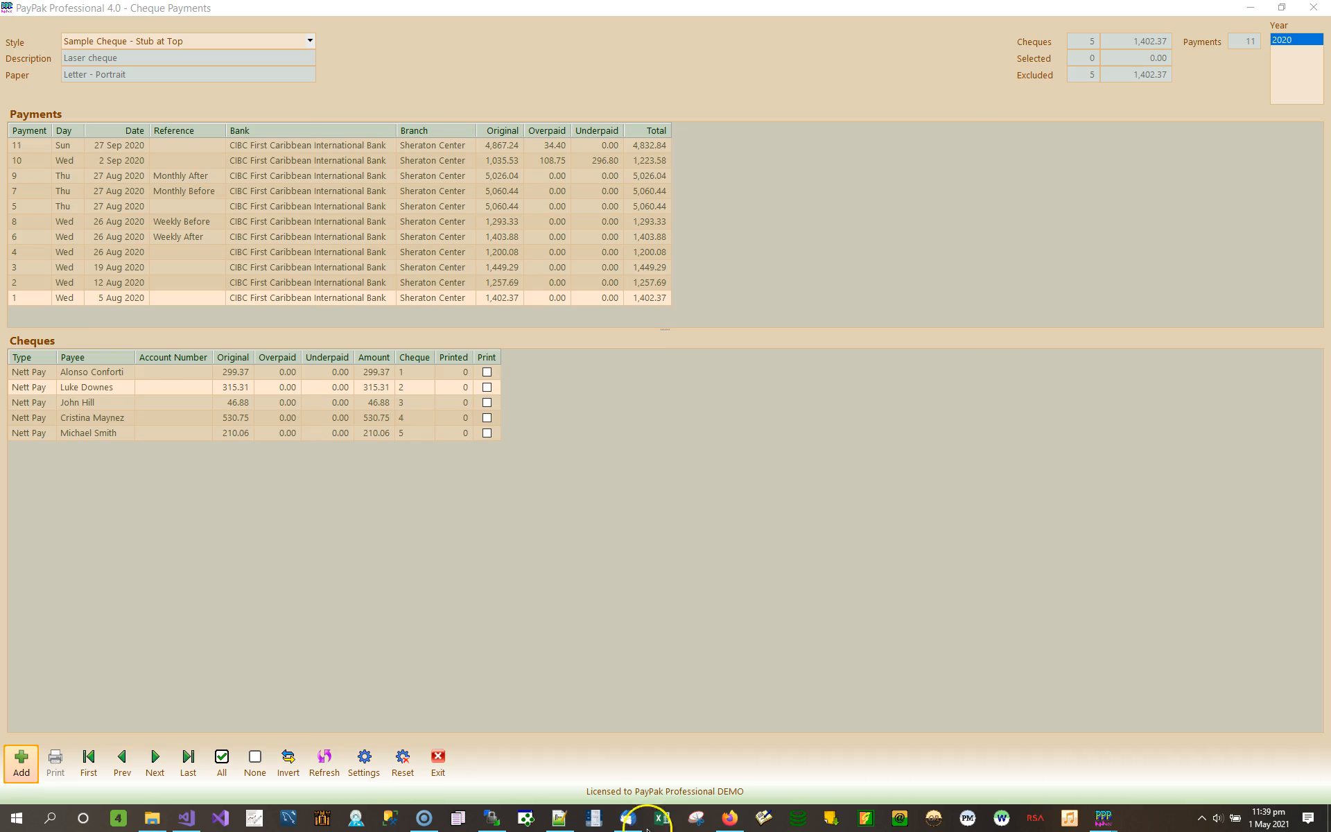
pyautogui.moveTo(1106, 821)
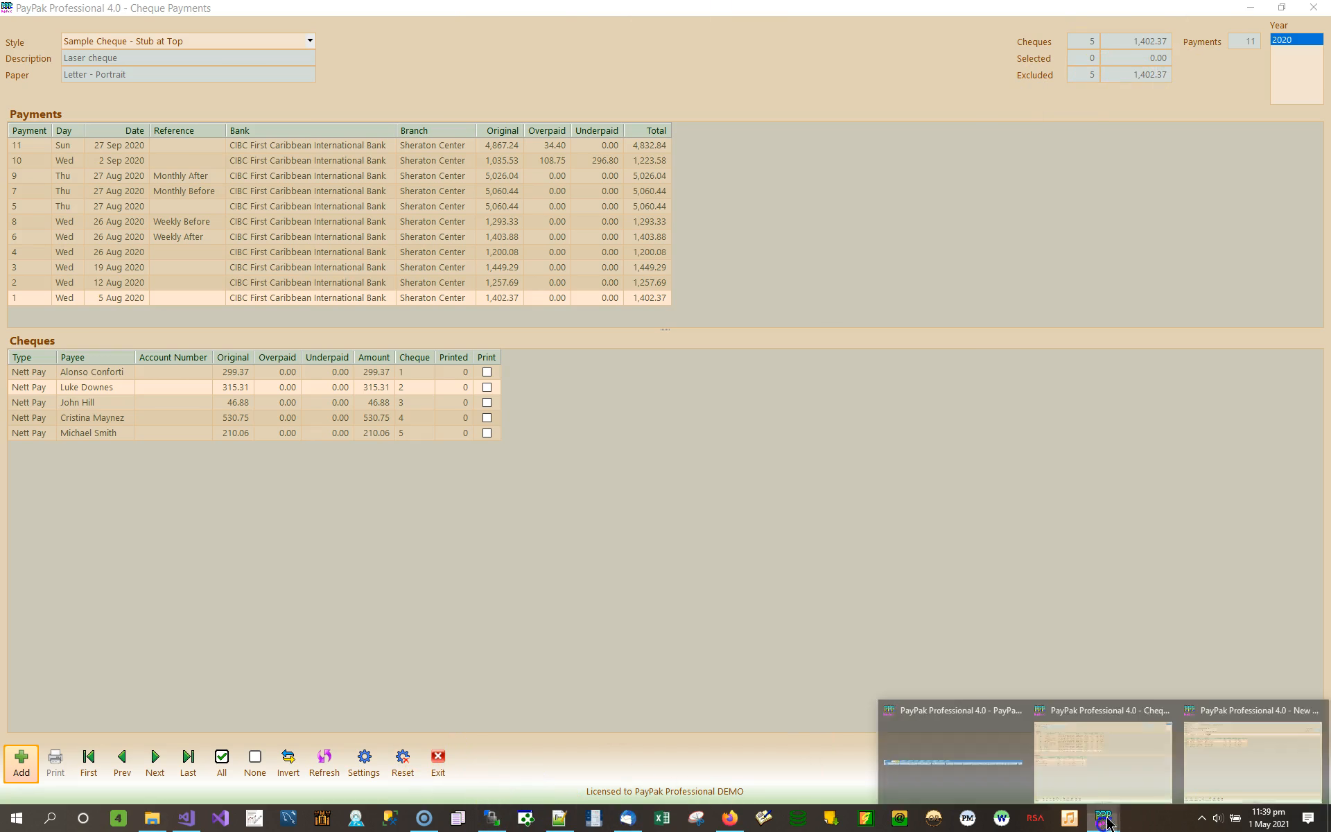
pyautogui.click(1247, 766)
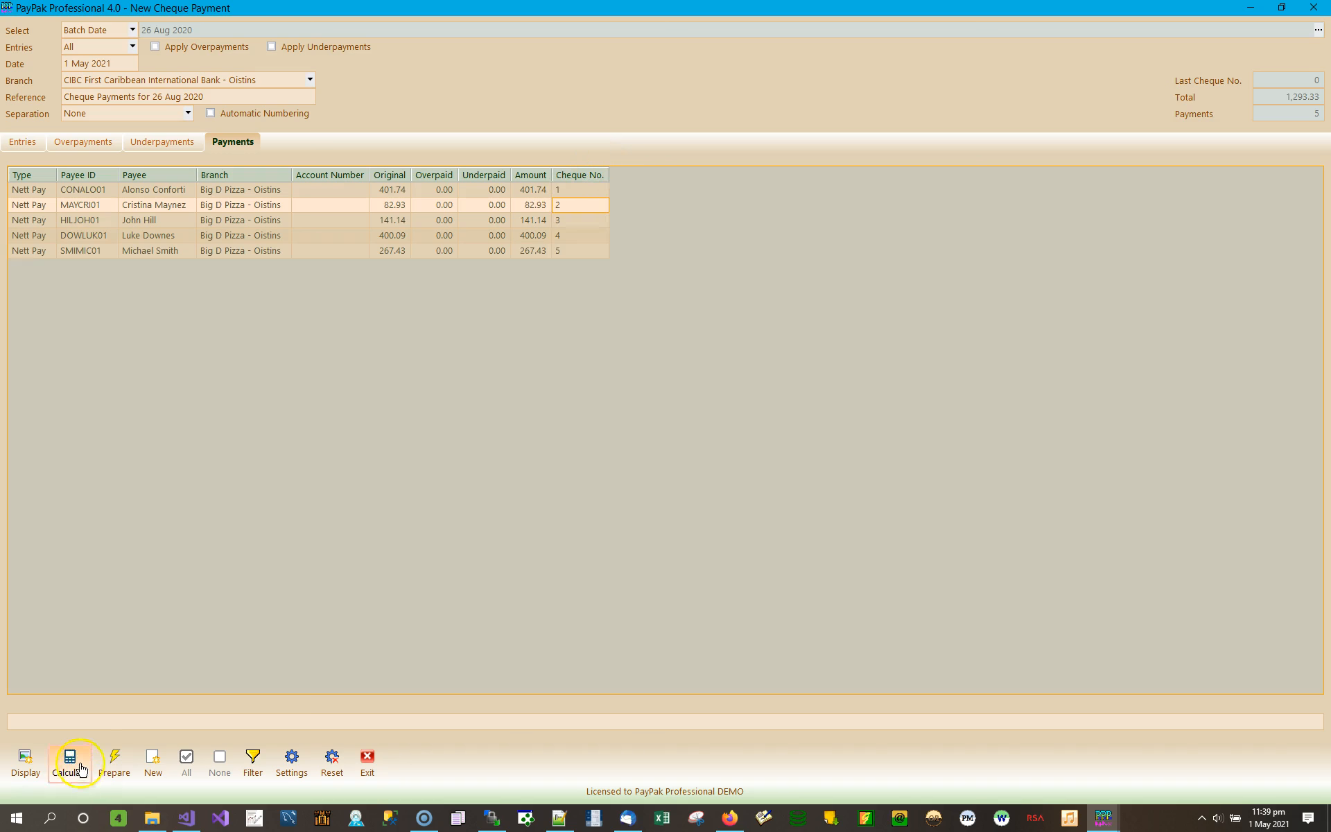
# - Prepare cheque payment 12 from the five calculated cheques, confirm it, and close the form
pyautogui.click(115, 766)
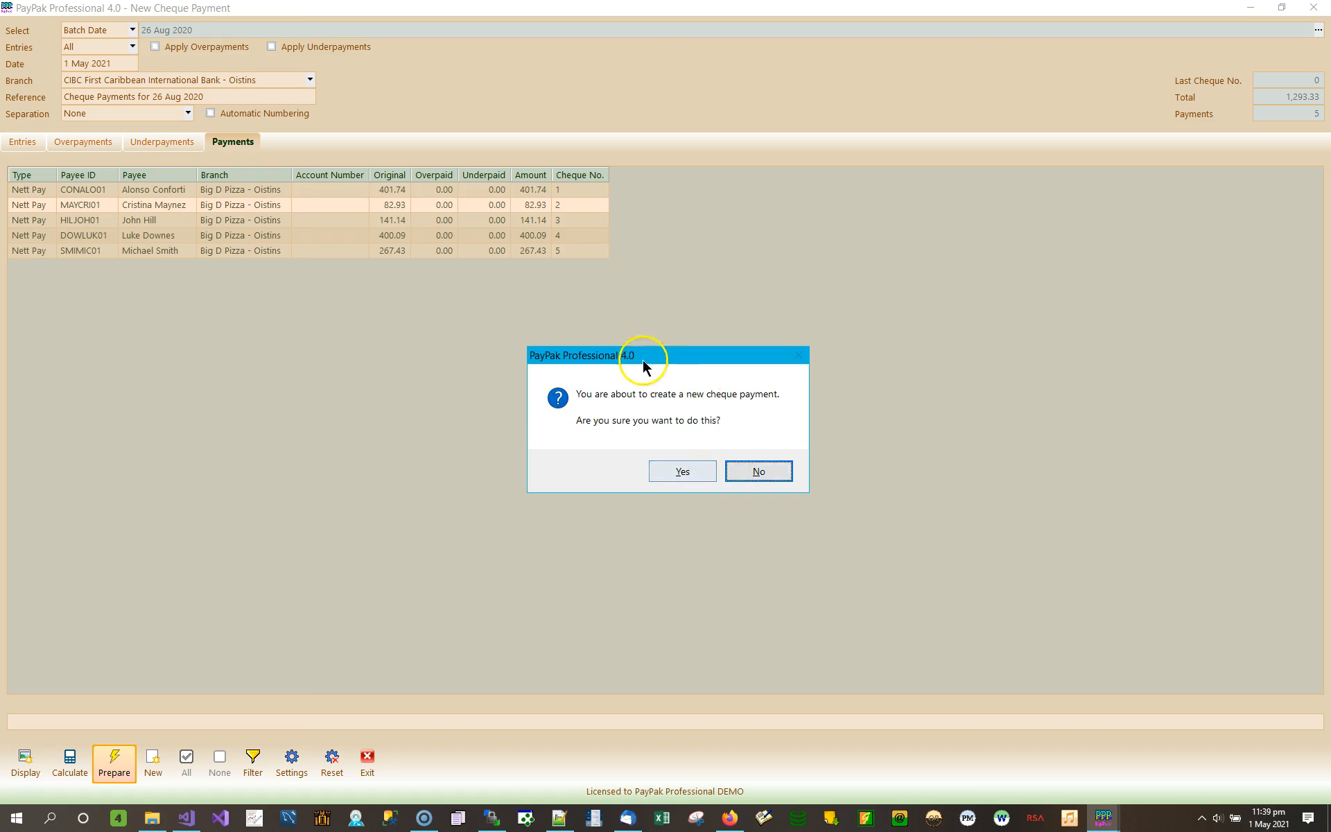
pyautogui.click(683, 473)
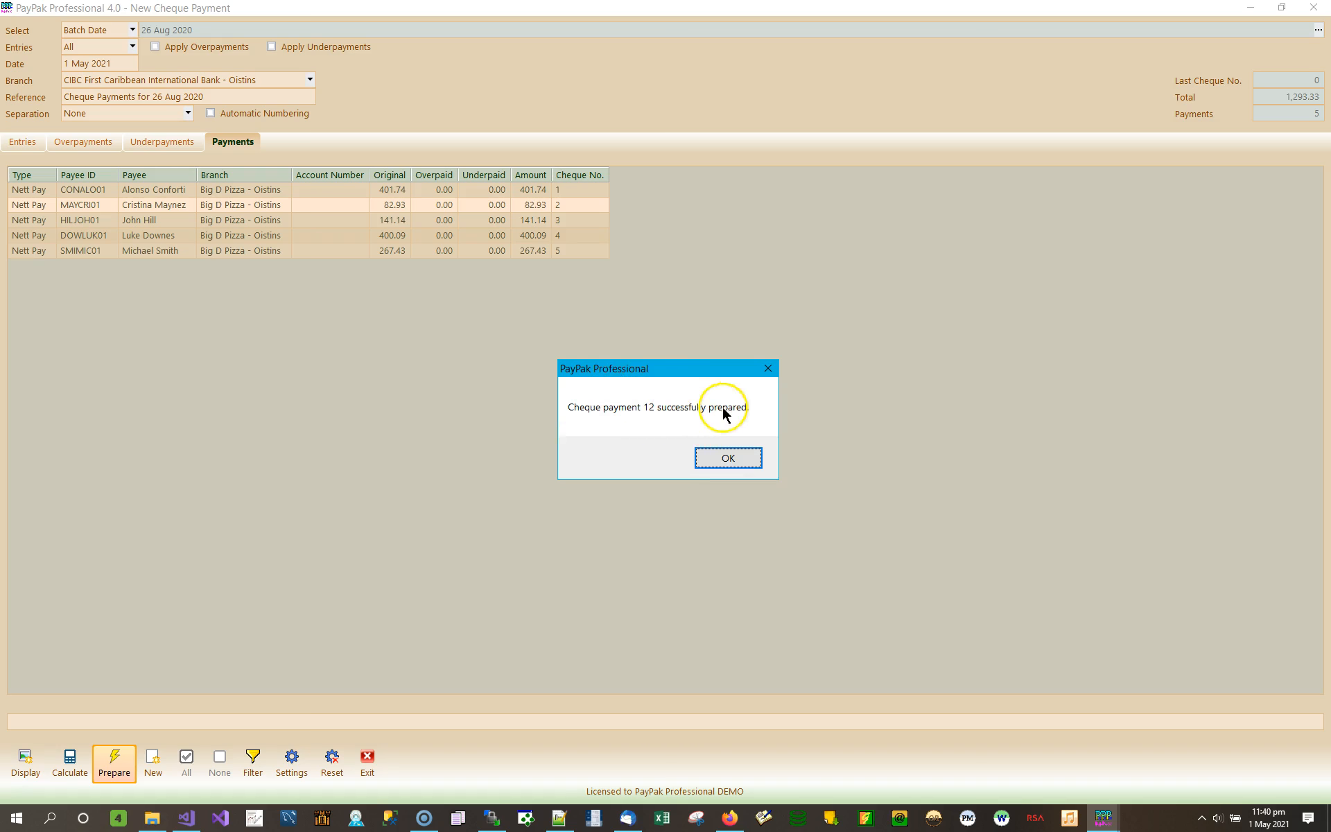
pyautogui.click(729, 455)
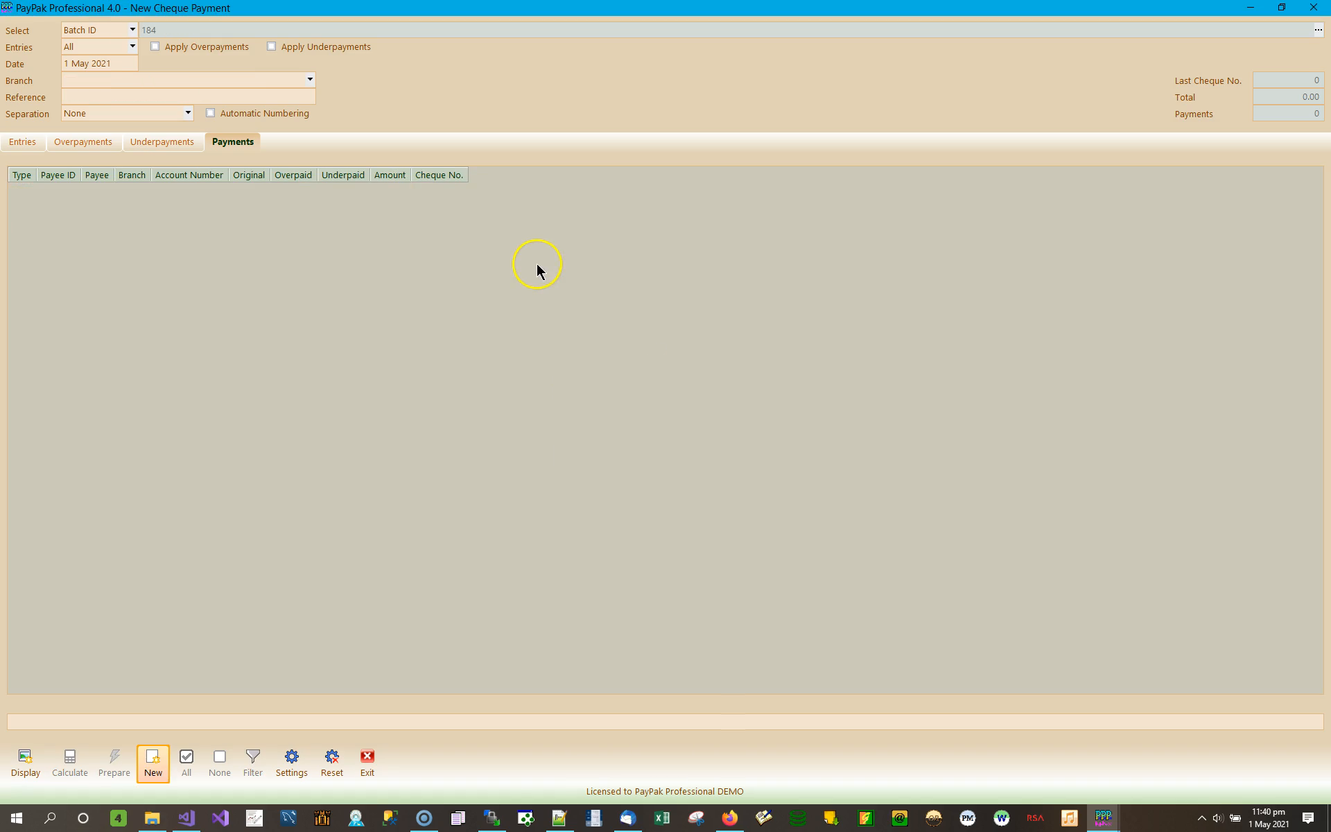
pyautogui.click(367, 762)
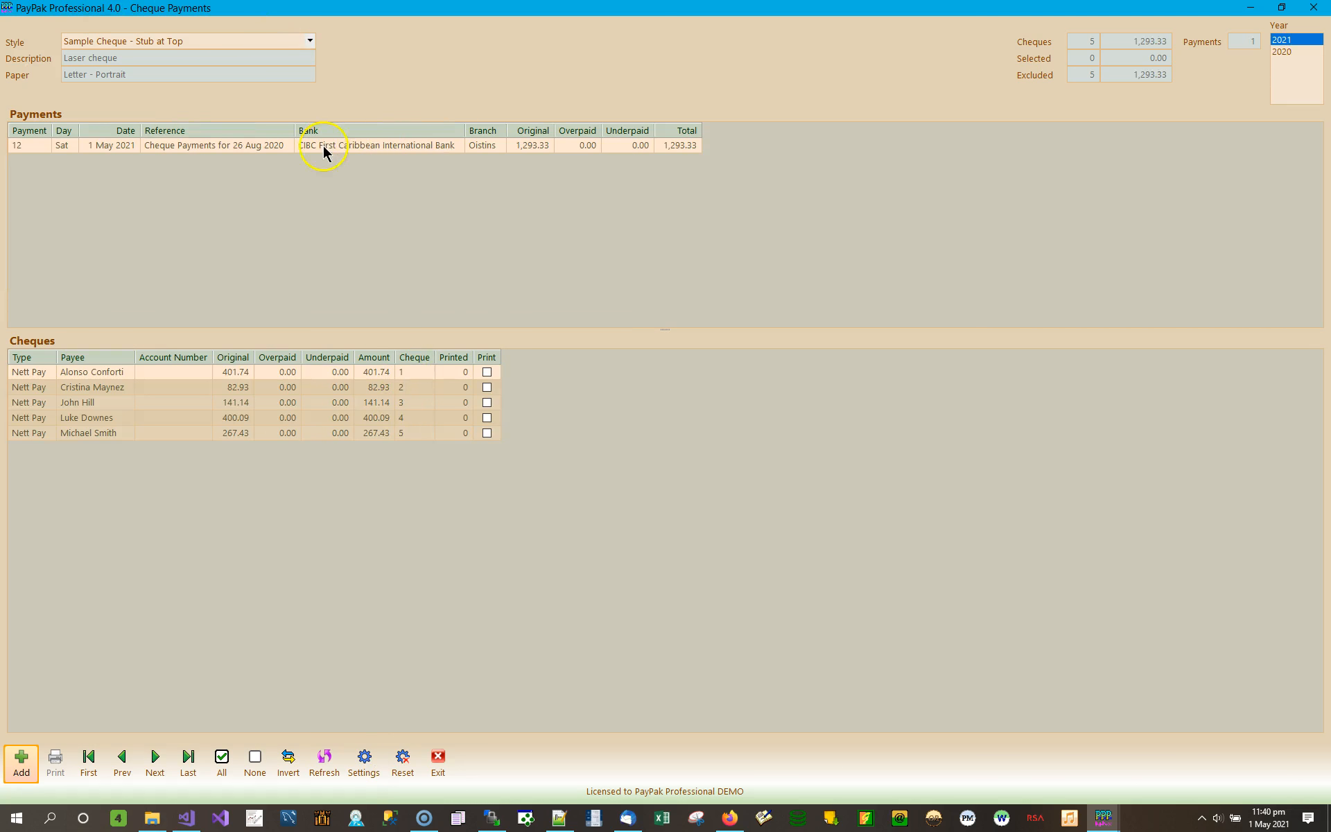
# - Select payment 12, mark all five cheques, and set the style to Sample Cheque - Stub at Bottom
pyautogui.click(80, 148)
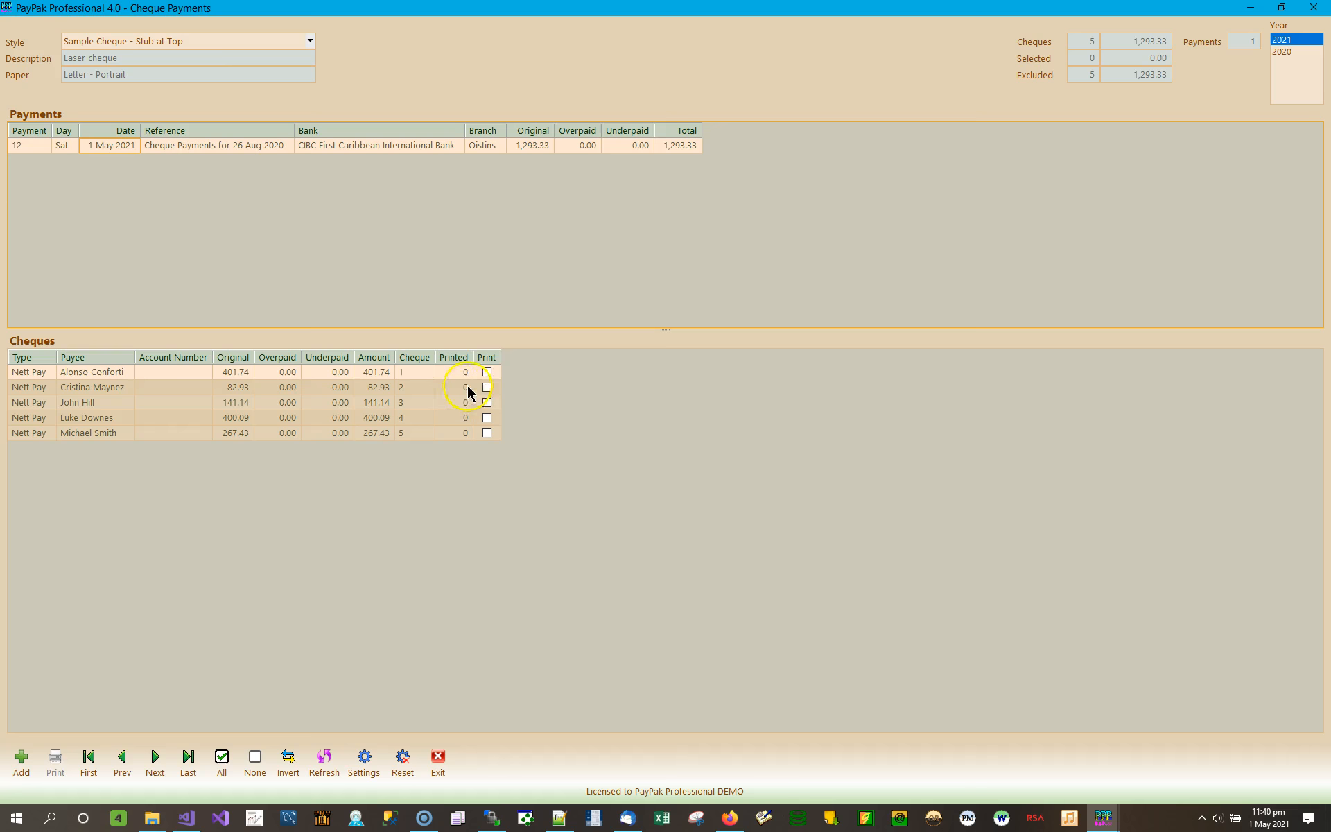
pyautogui.click(231, 768)
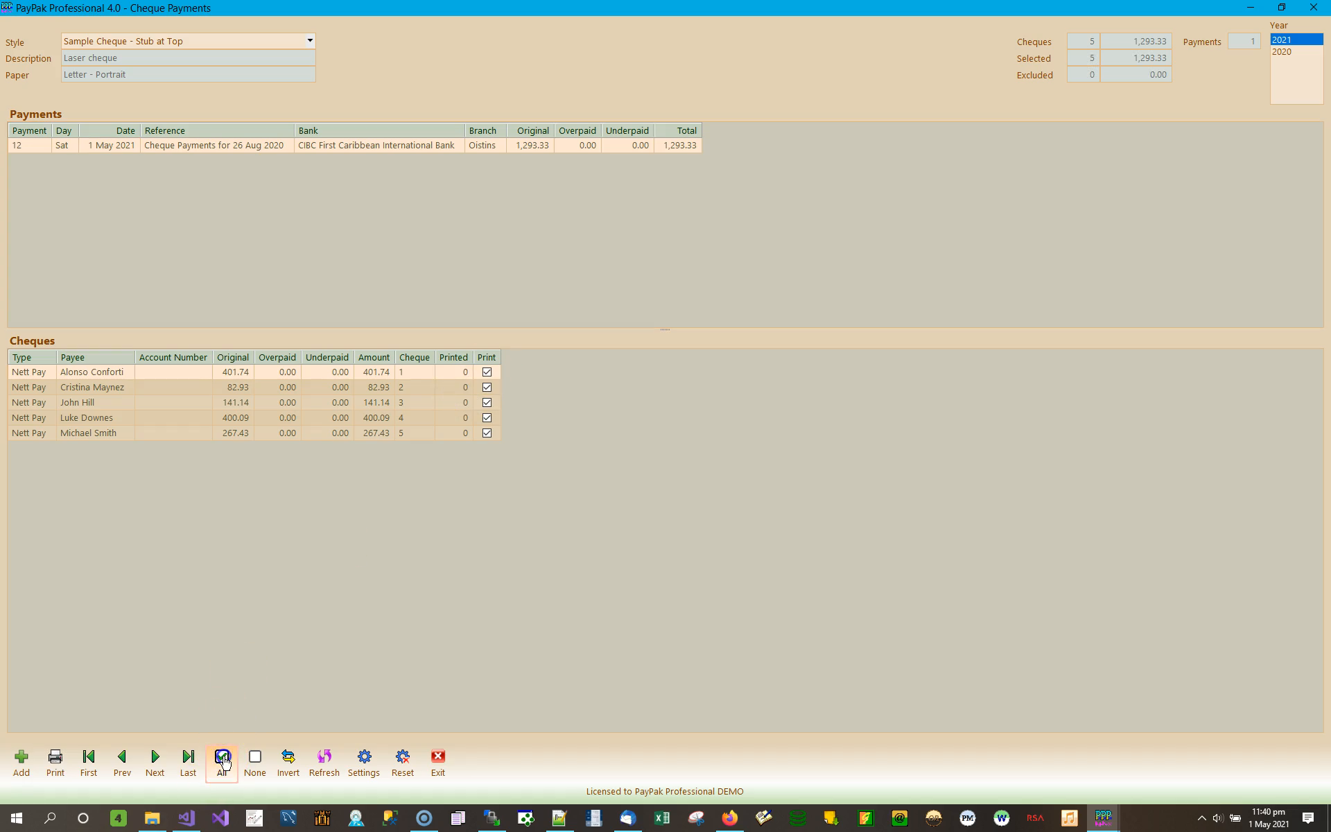
pyautogui.click(310, 42)
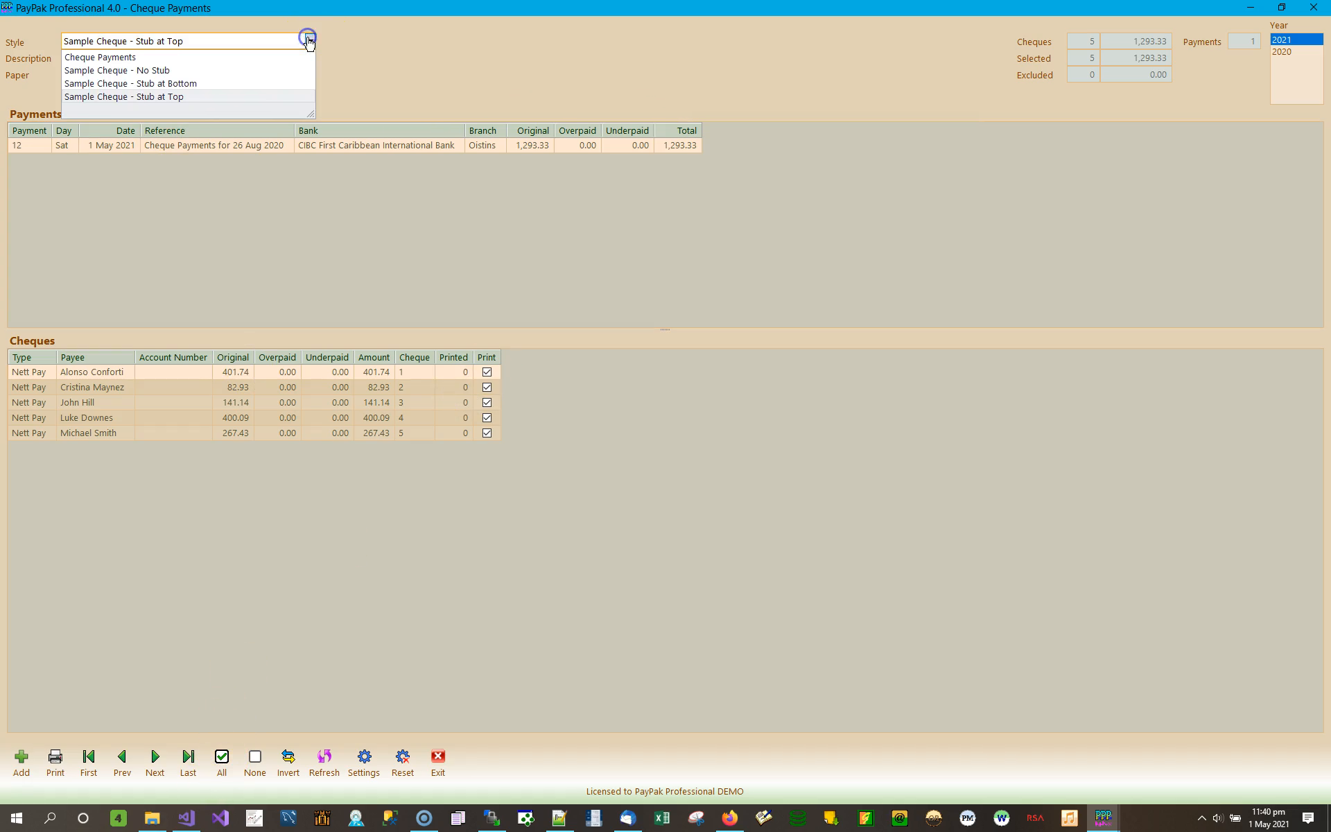
pyautogui.click(172, 83)
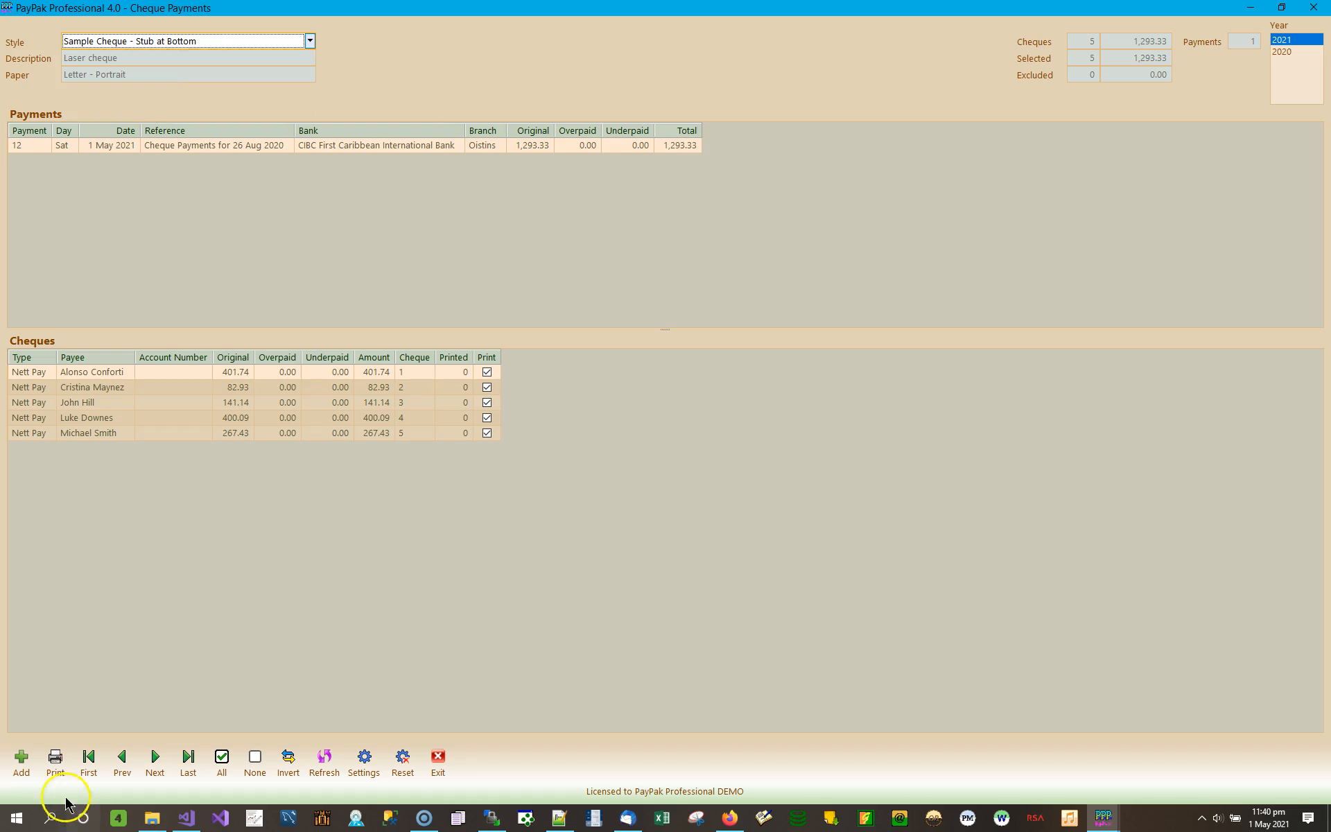
# - Preview the five stub-at-bottom cheques page by page, then close the preview
pyautogui.click(56, 762)
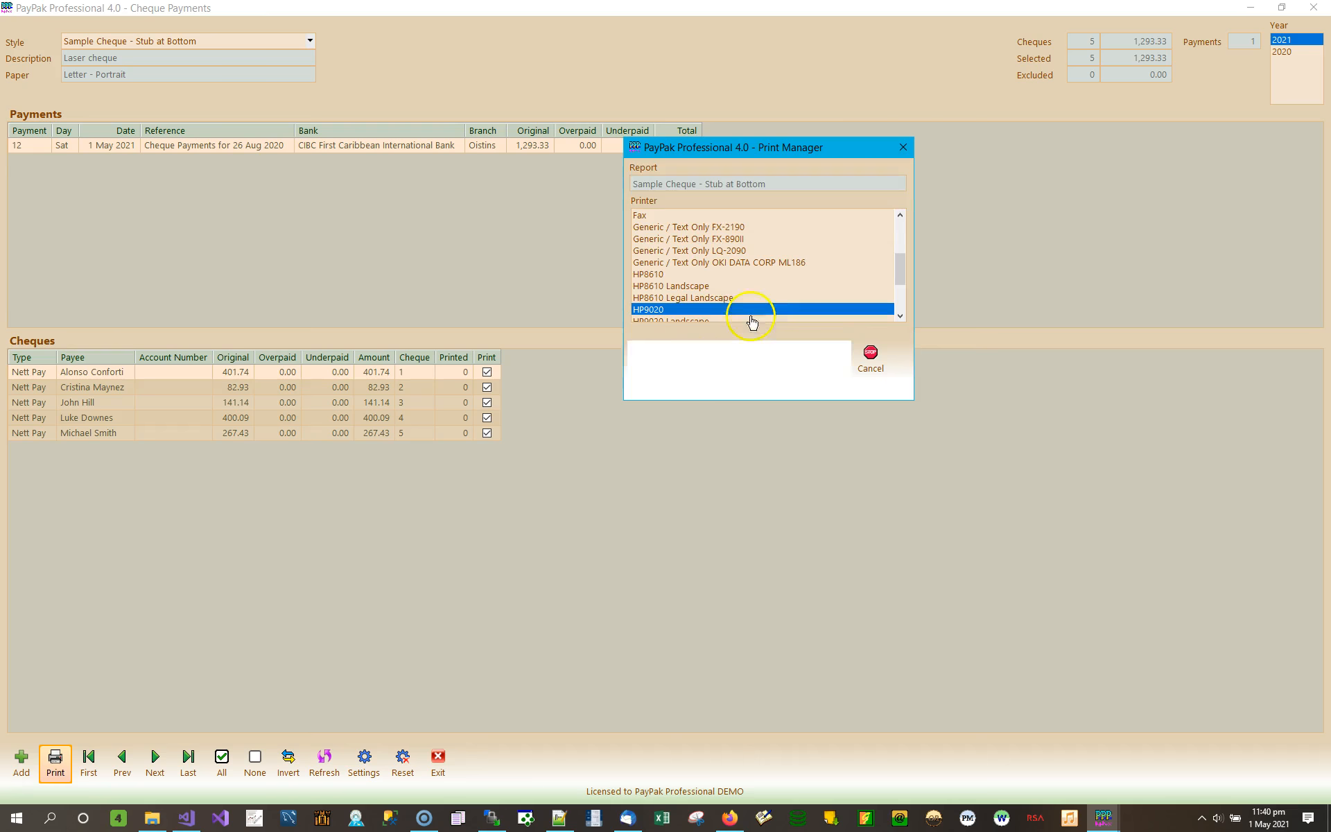
pyautogui.click(699, 359)
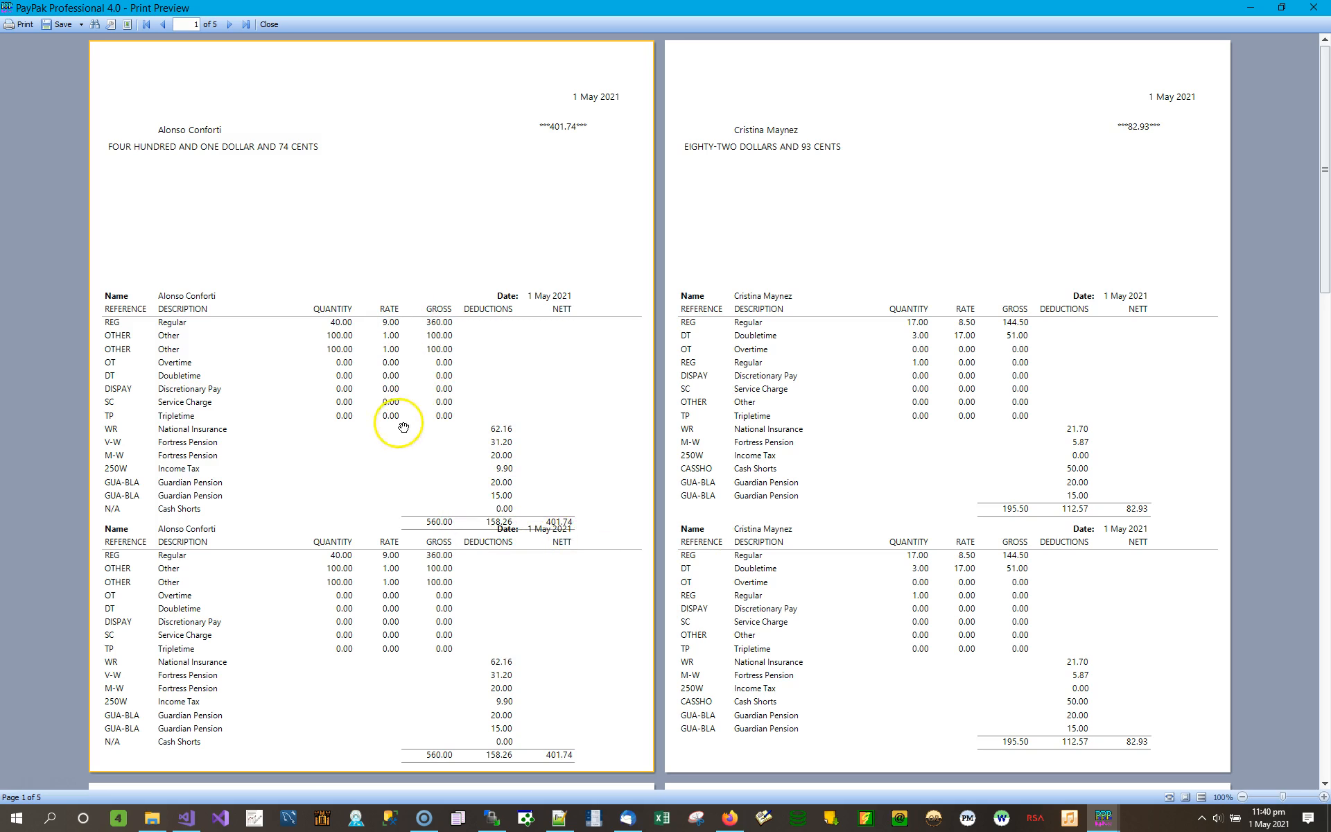
pyautogui.click(230, 25)
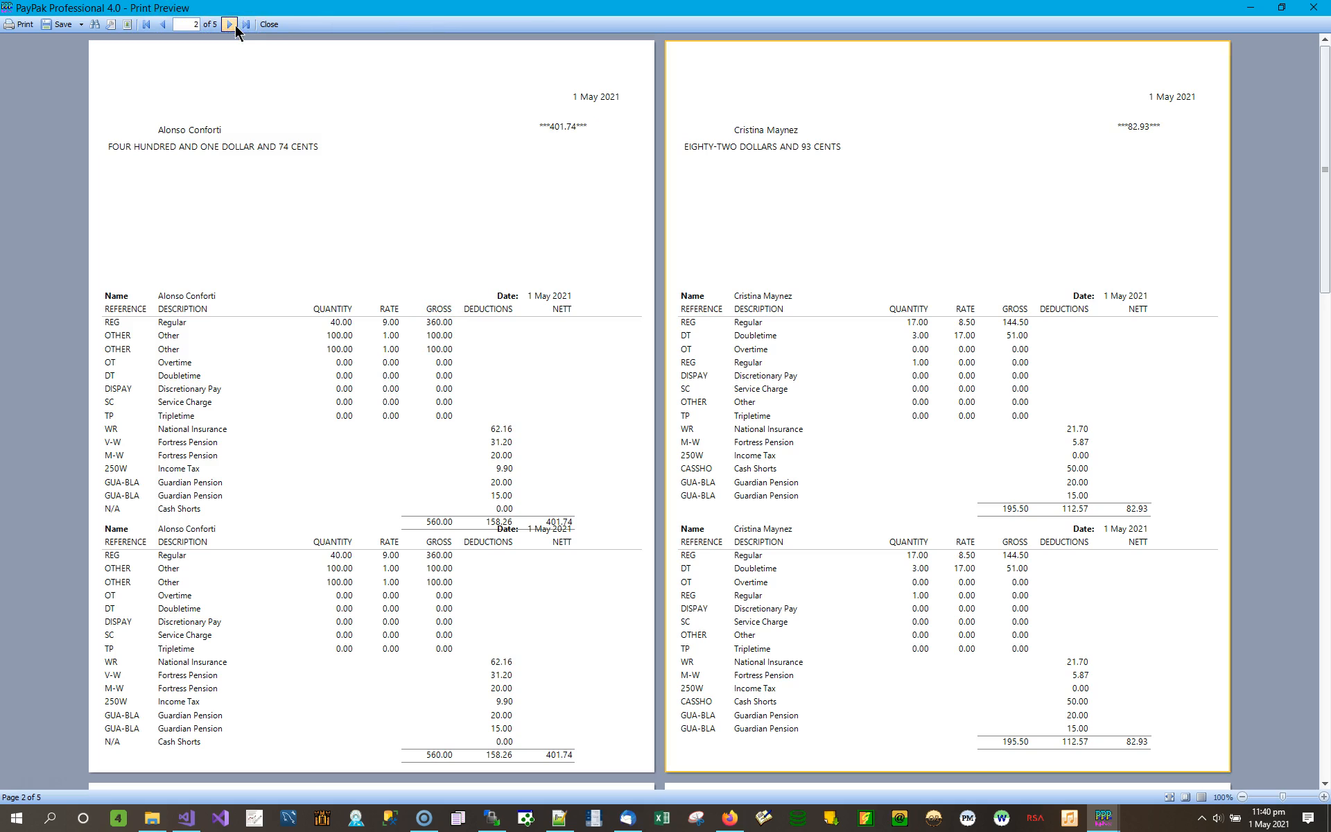
pyautogui.click(231, 25)
pyautogui.click(231, 25)
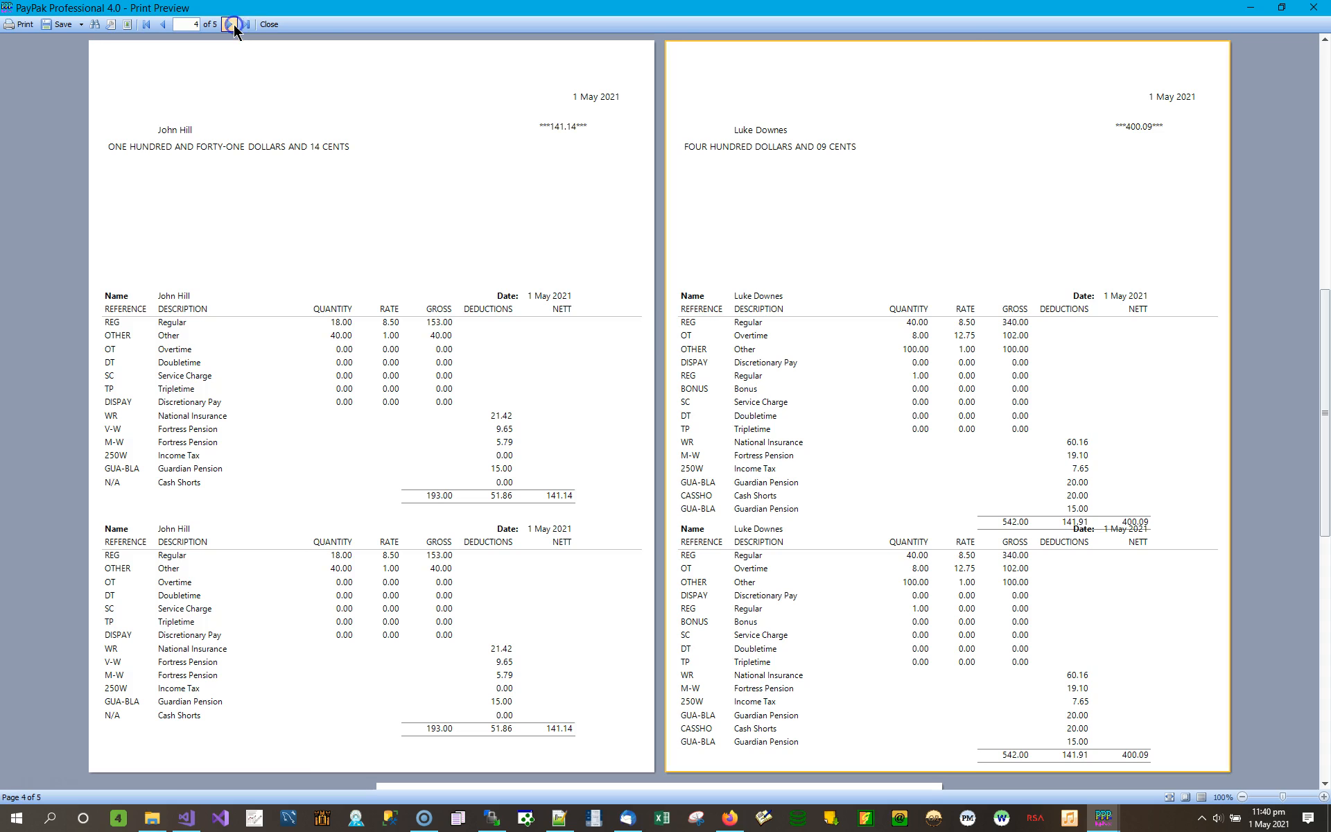
pyautogui.click(1312, 8)
# - Switch the cheque style to Sample Cheque - Stub at Top and save the updated settings
pyautogui.click(310, 41)
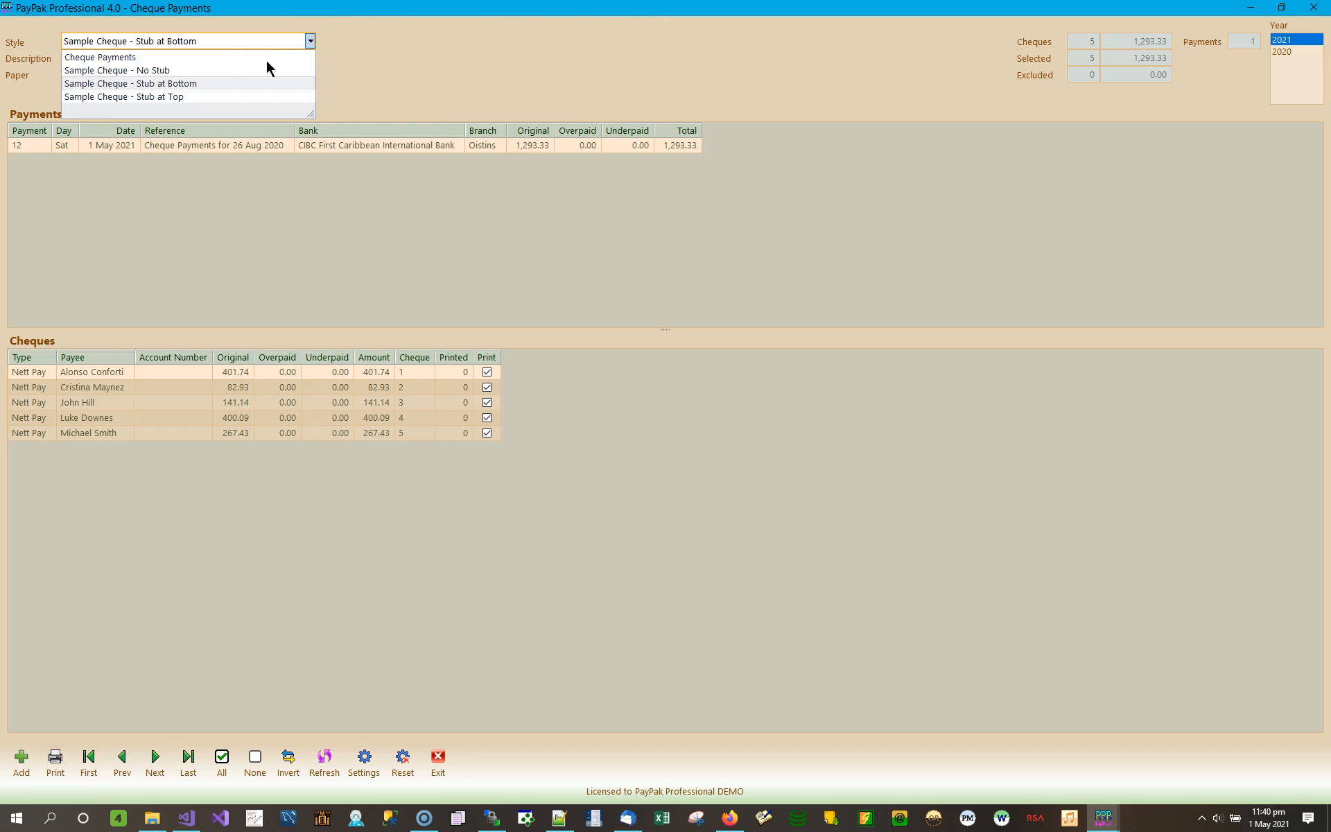
pyautogui.click(178, 97)
pyautogui.click(73, 774)
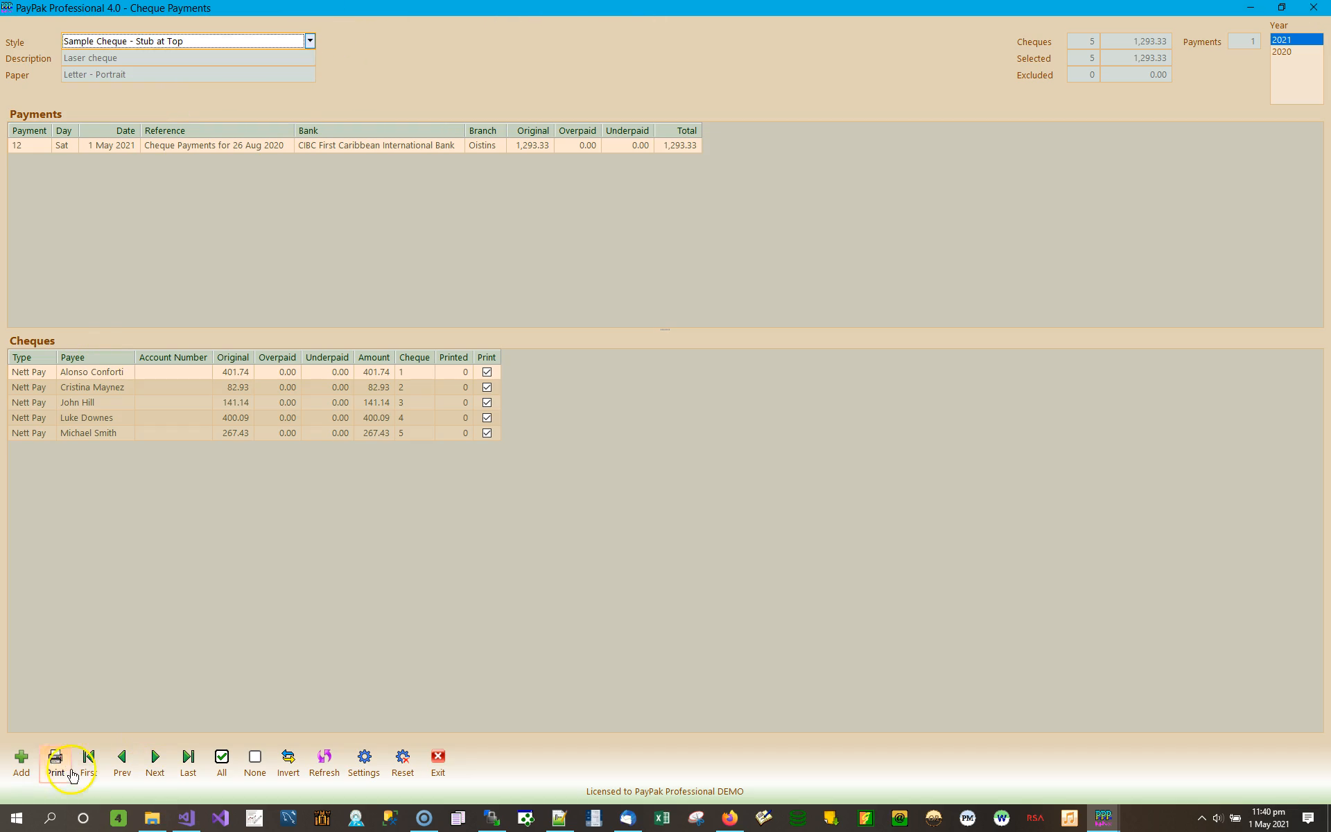
pyautogui.click(363, 763)
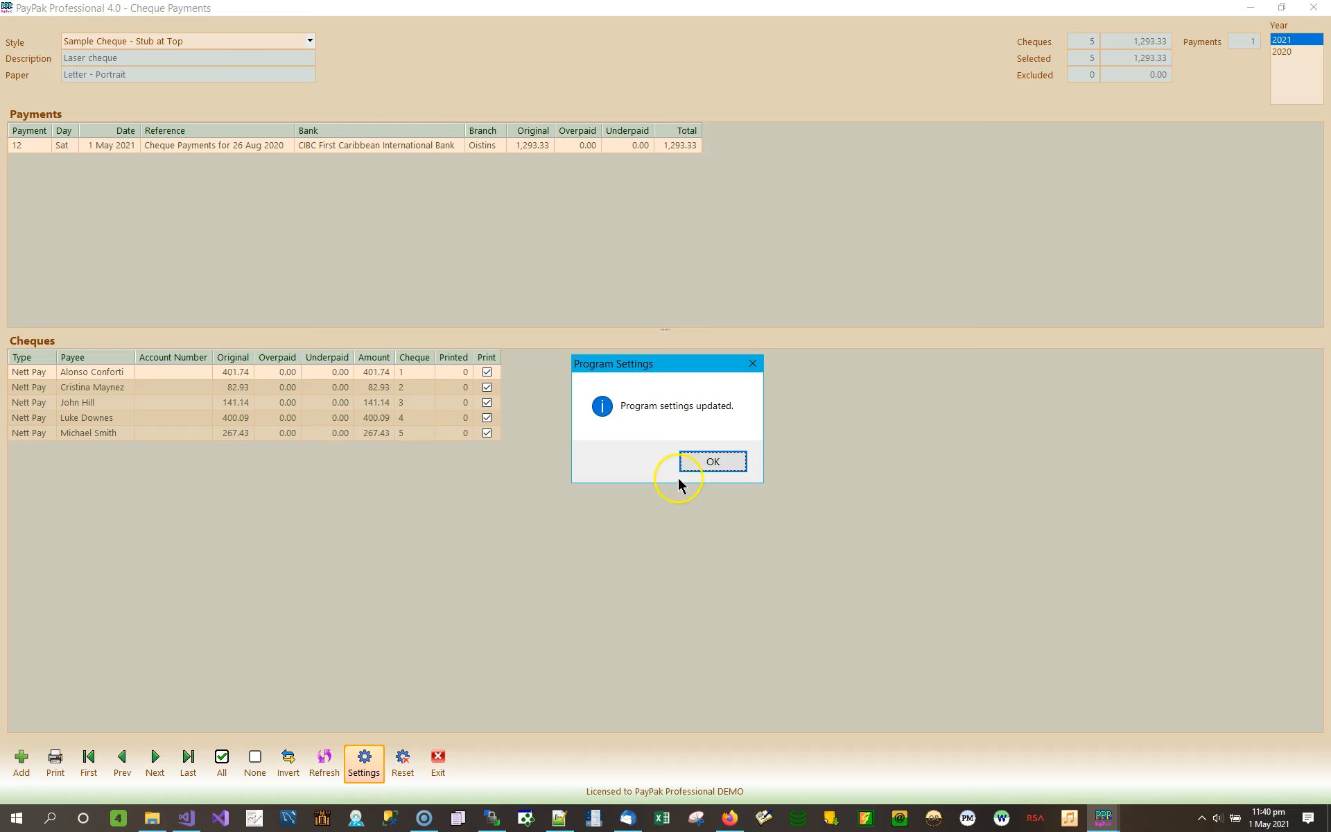
pyautogui.click(704, 463)
# - Preview the stub-at-top cheques, close the preview, and select the first two cheque numbers
pyautogui.click(56, 763)
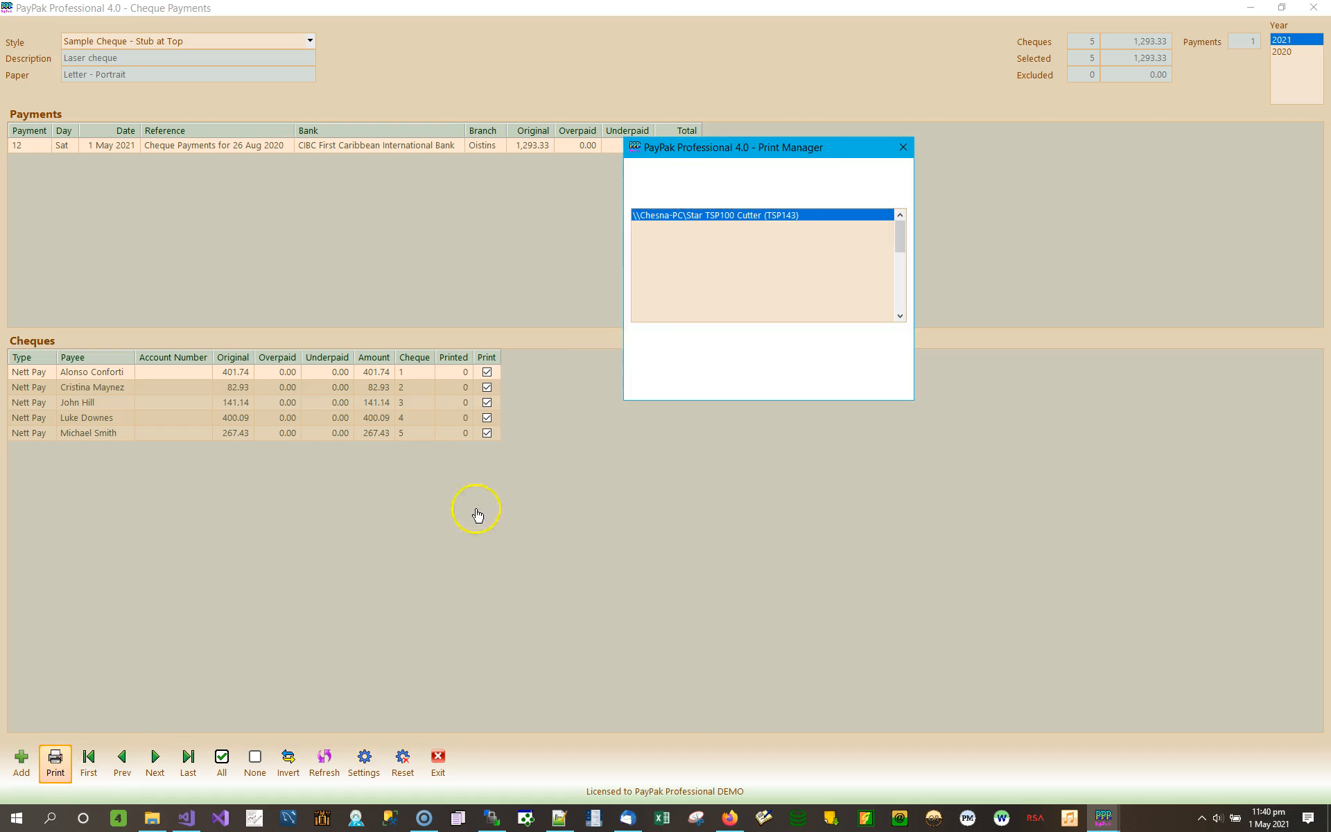
pyautogui.click(680, 352)
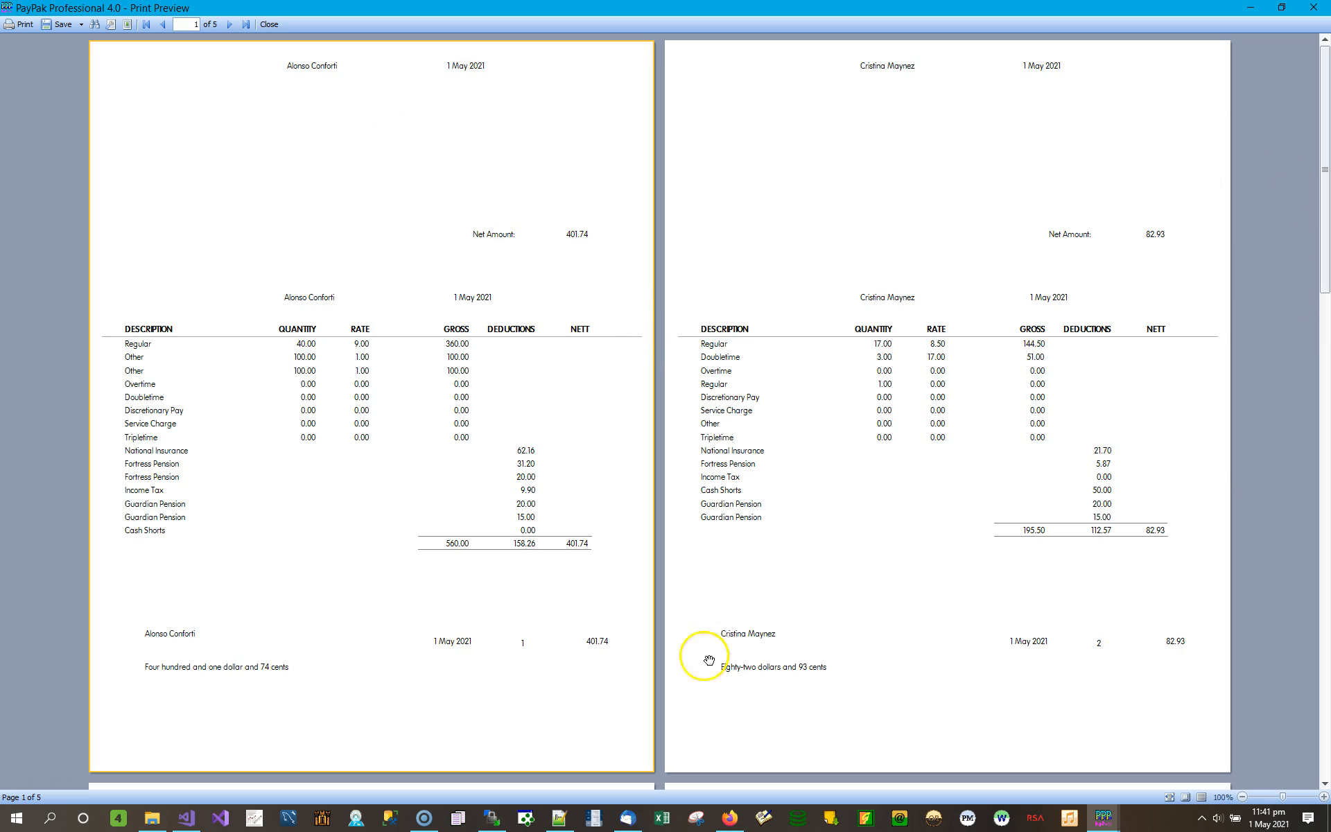
pyautogui.click(1312, 7)
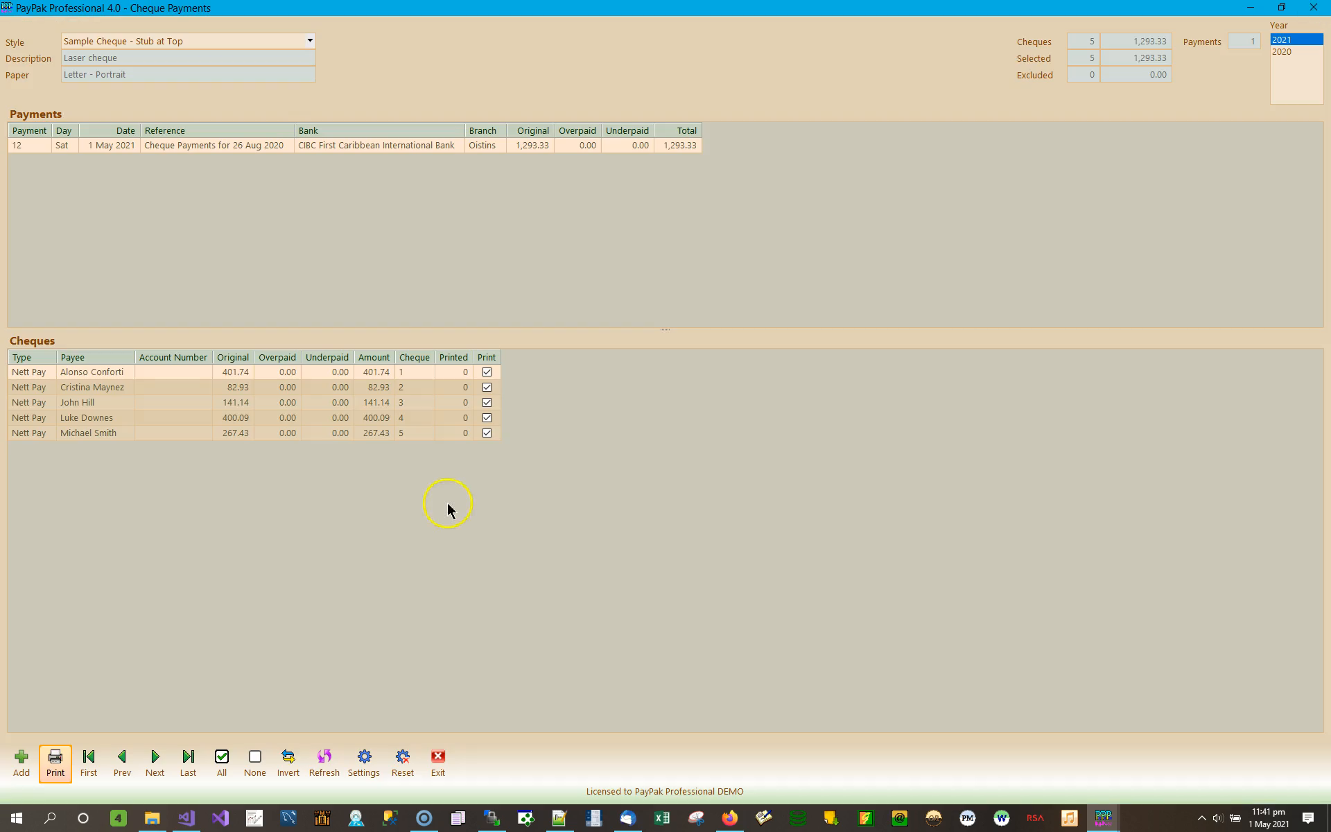
pyautogui.click(421, 373)
pyautogui.click(420, 386)
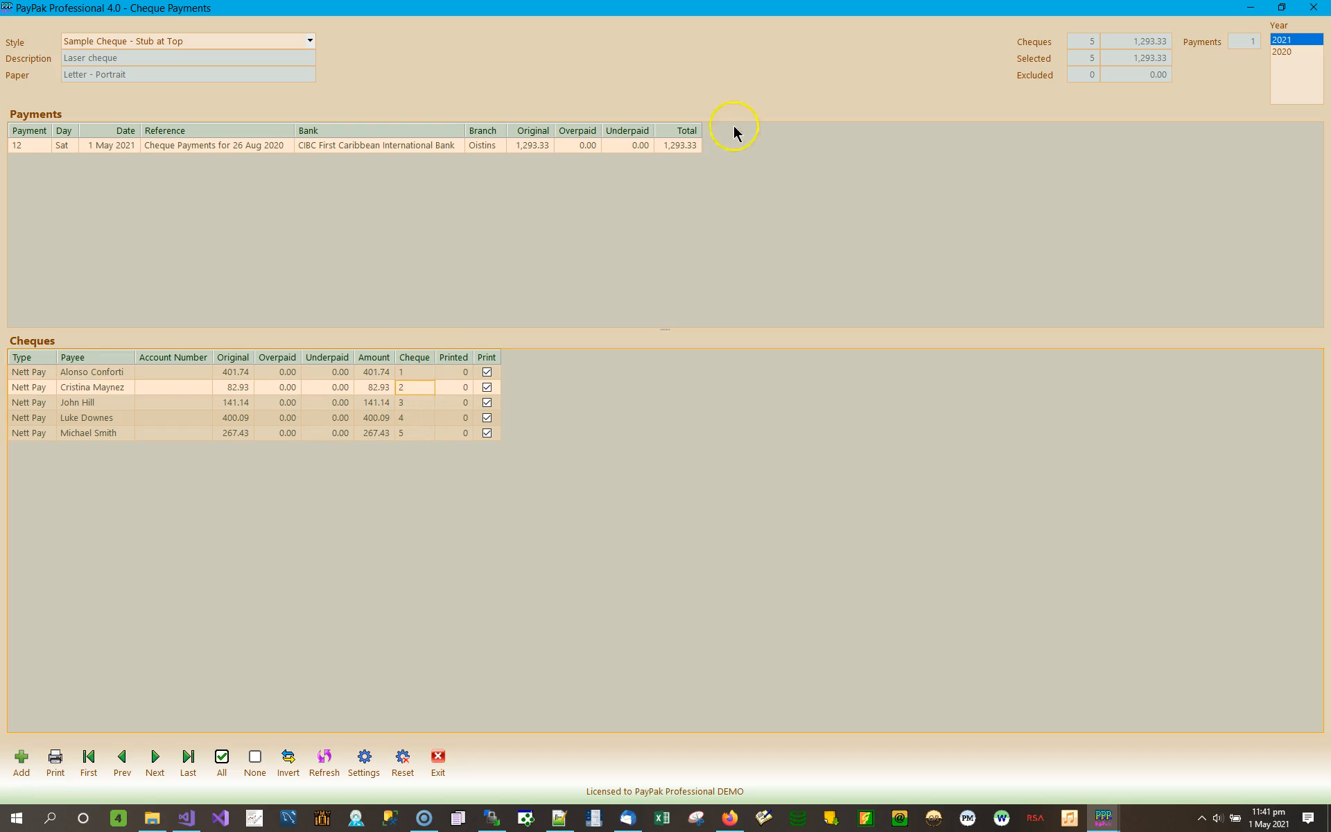